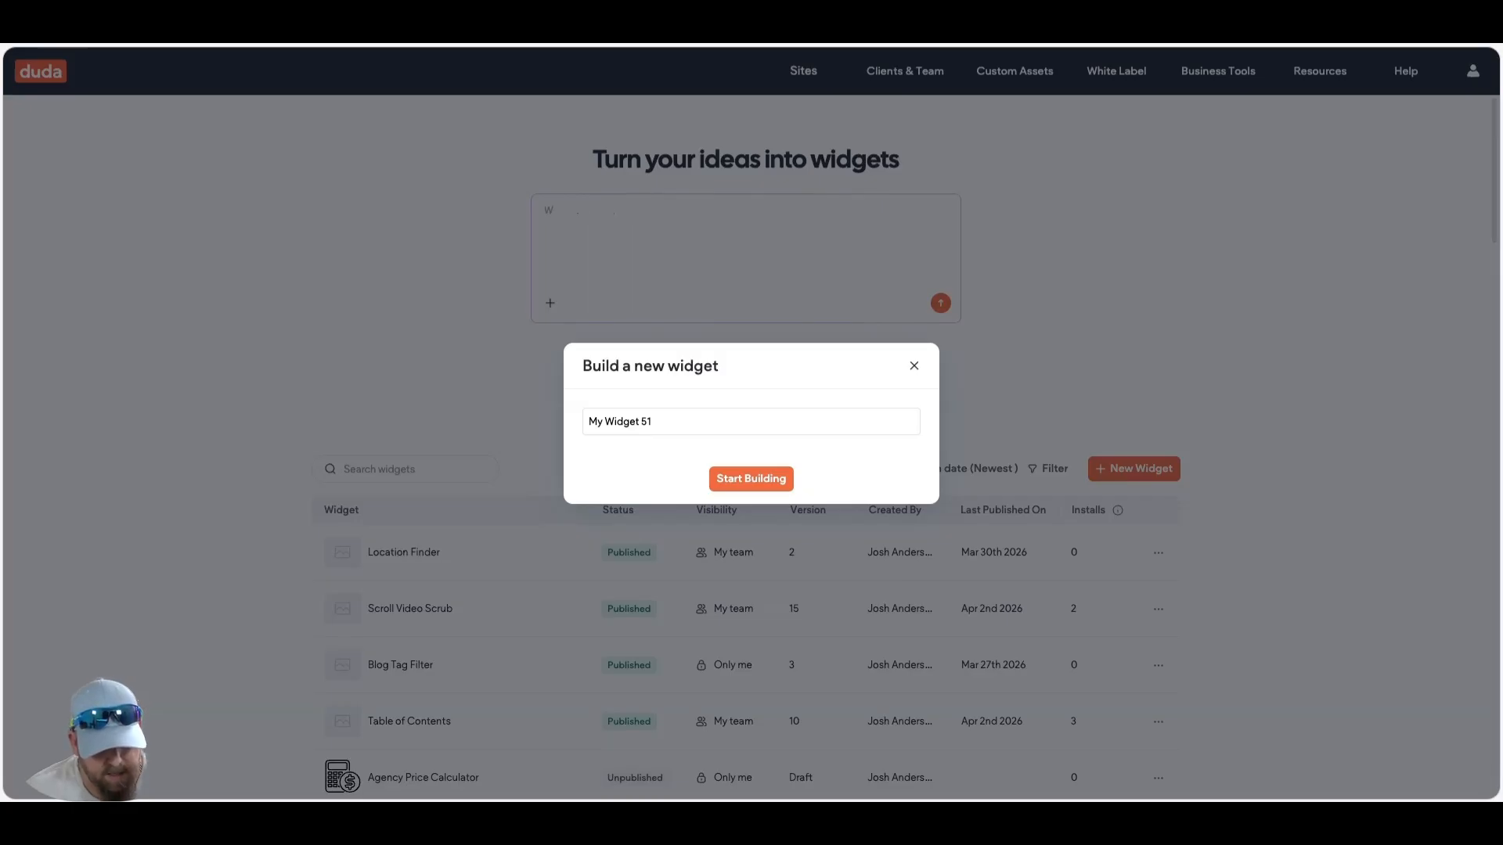
# - Name the new widget "Video Scrub Walkthrough" and start building it
pyautogui.tripleClick(671, 421)
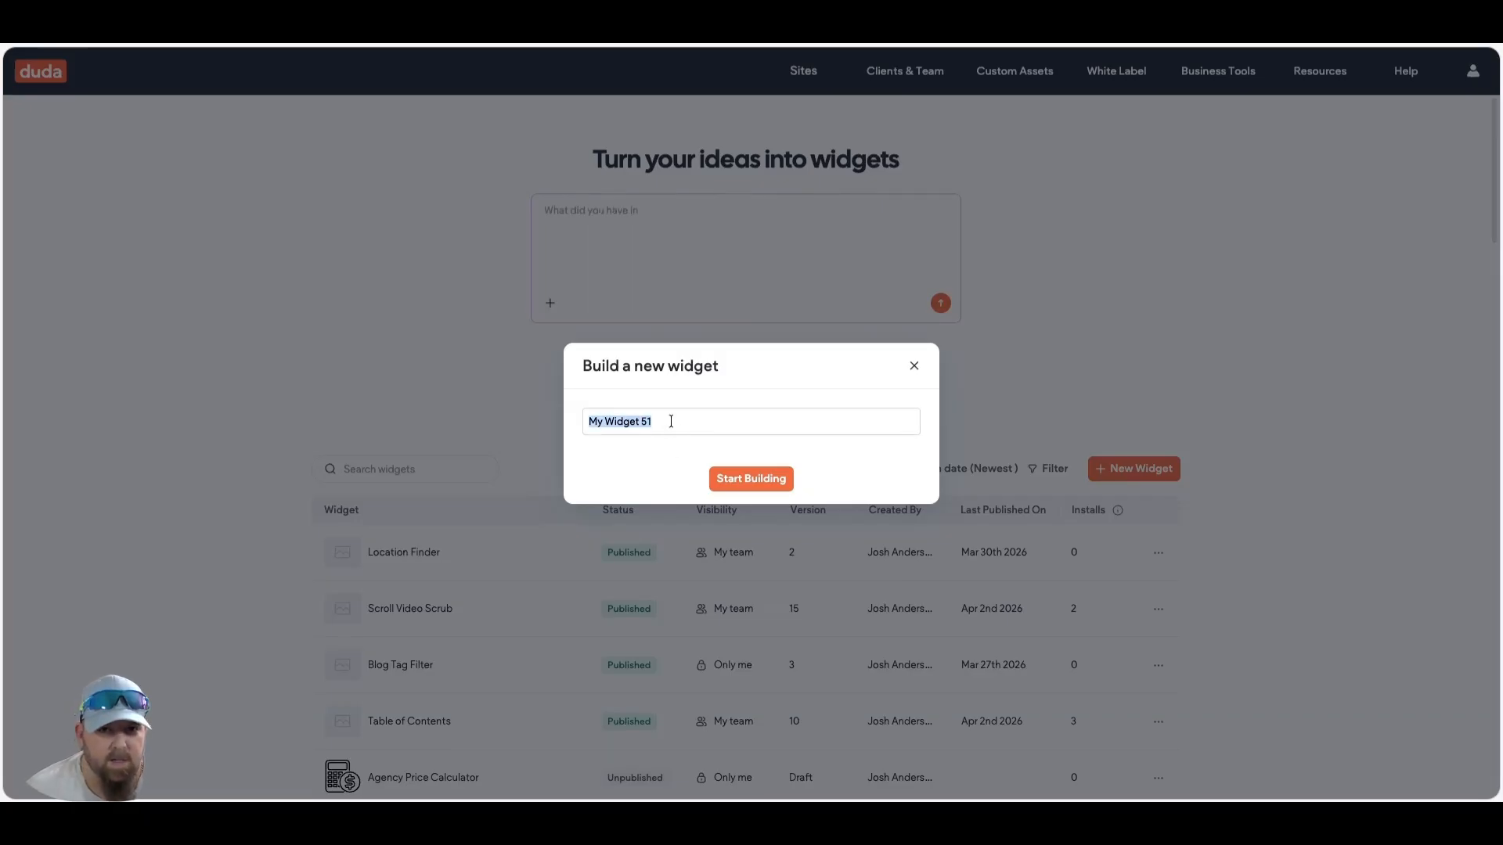
pyautogui.write('Vide')
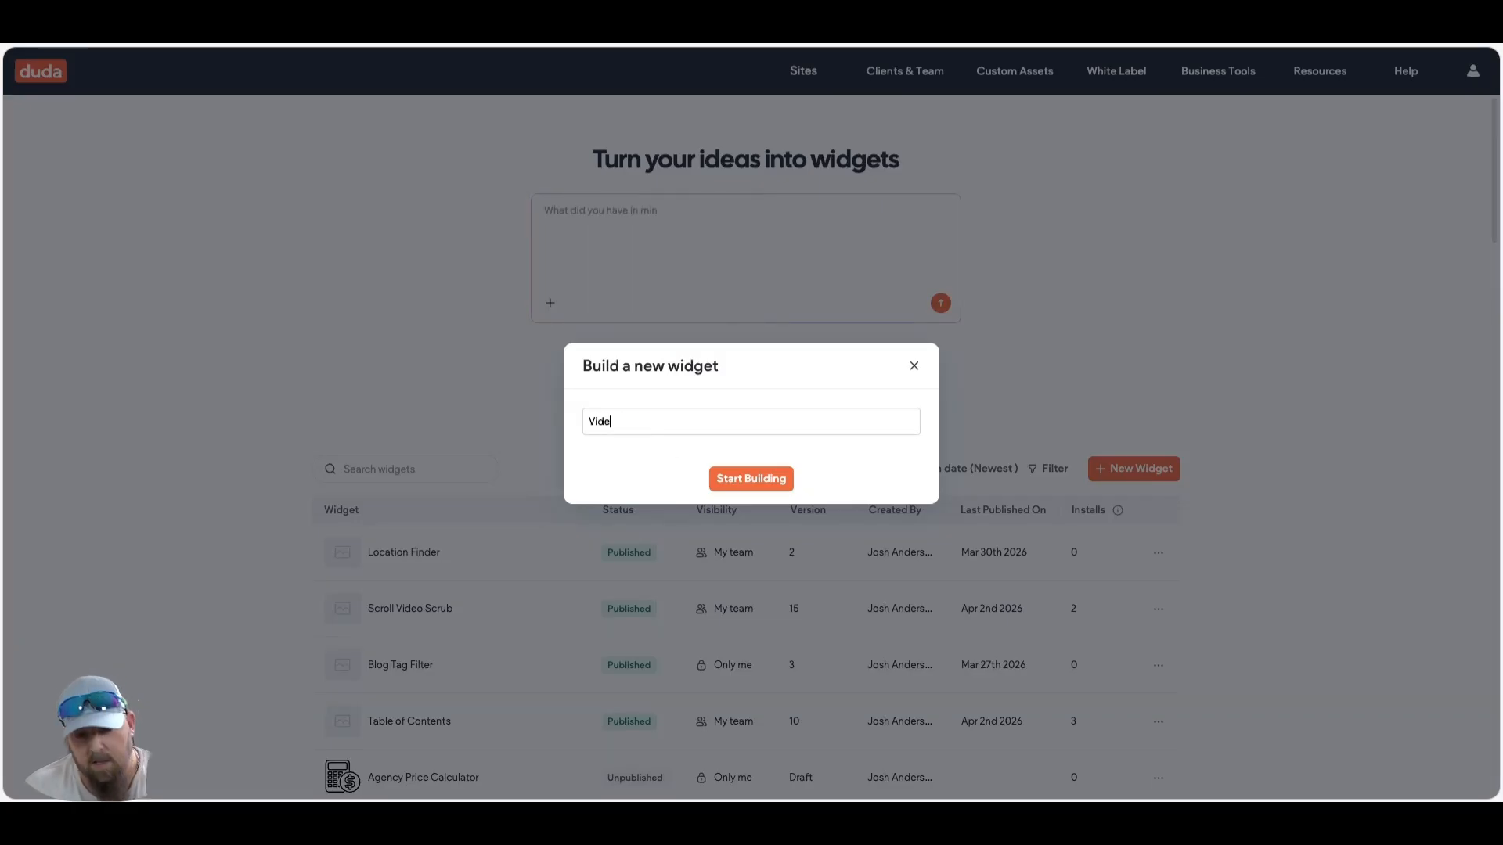
pyautogui.write('o Scr')
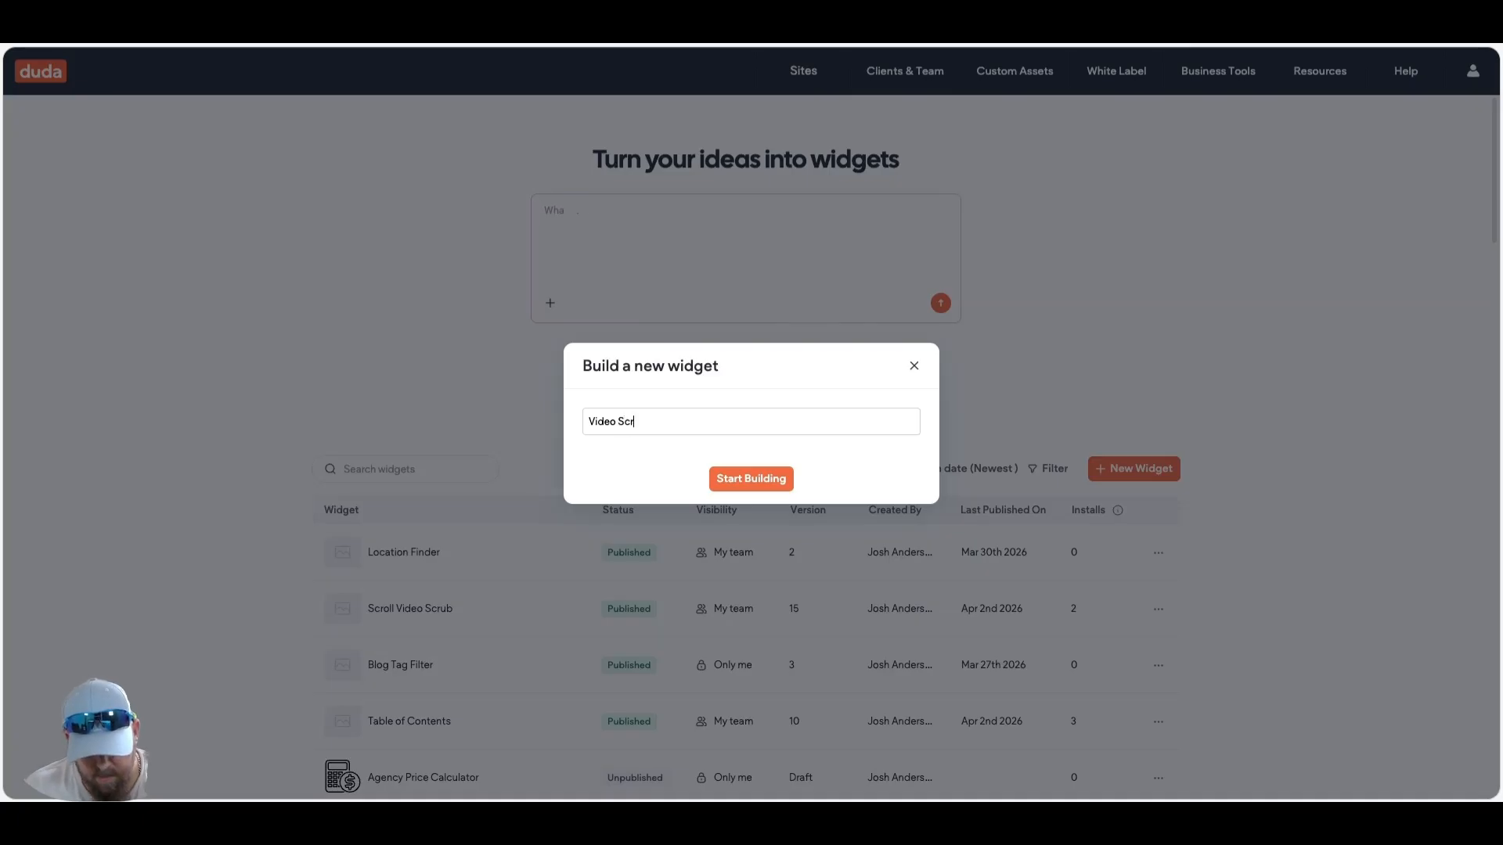
pyautogui.write('ub Walkthrough')
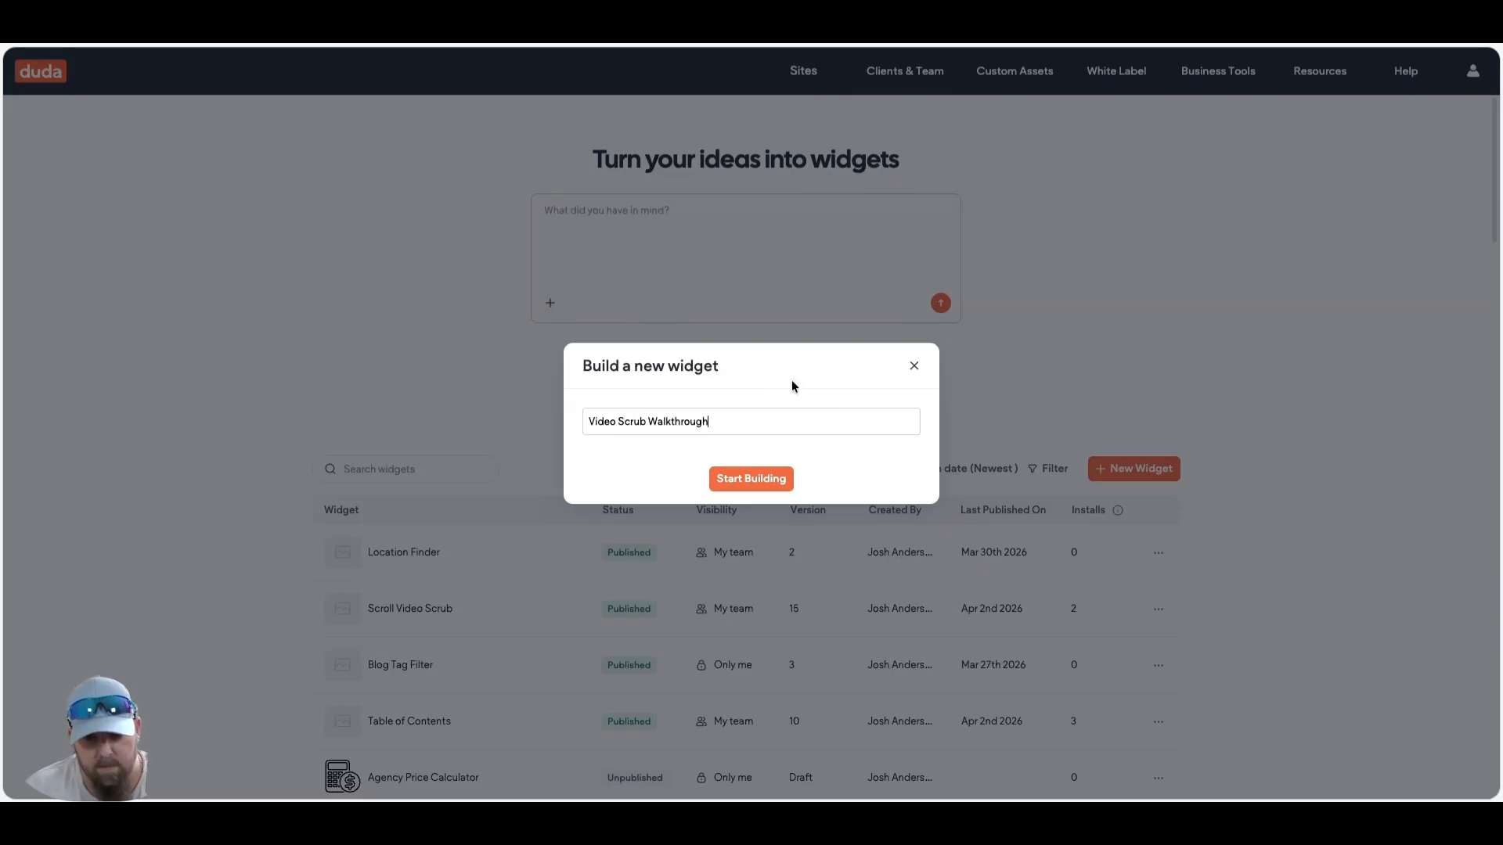
pyautogui.click(746, 478)
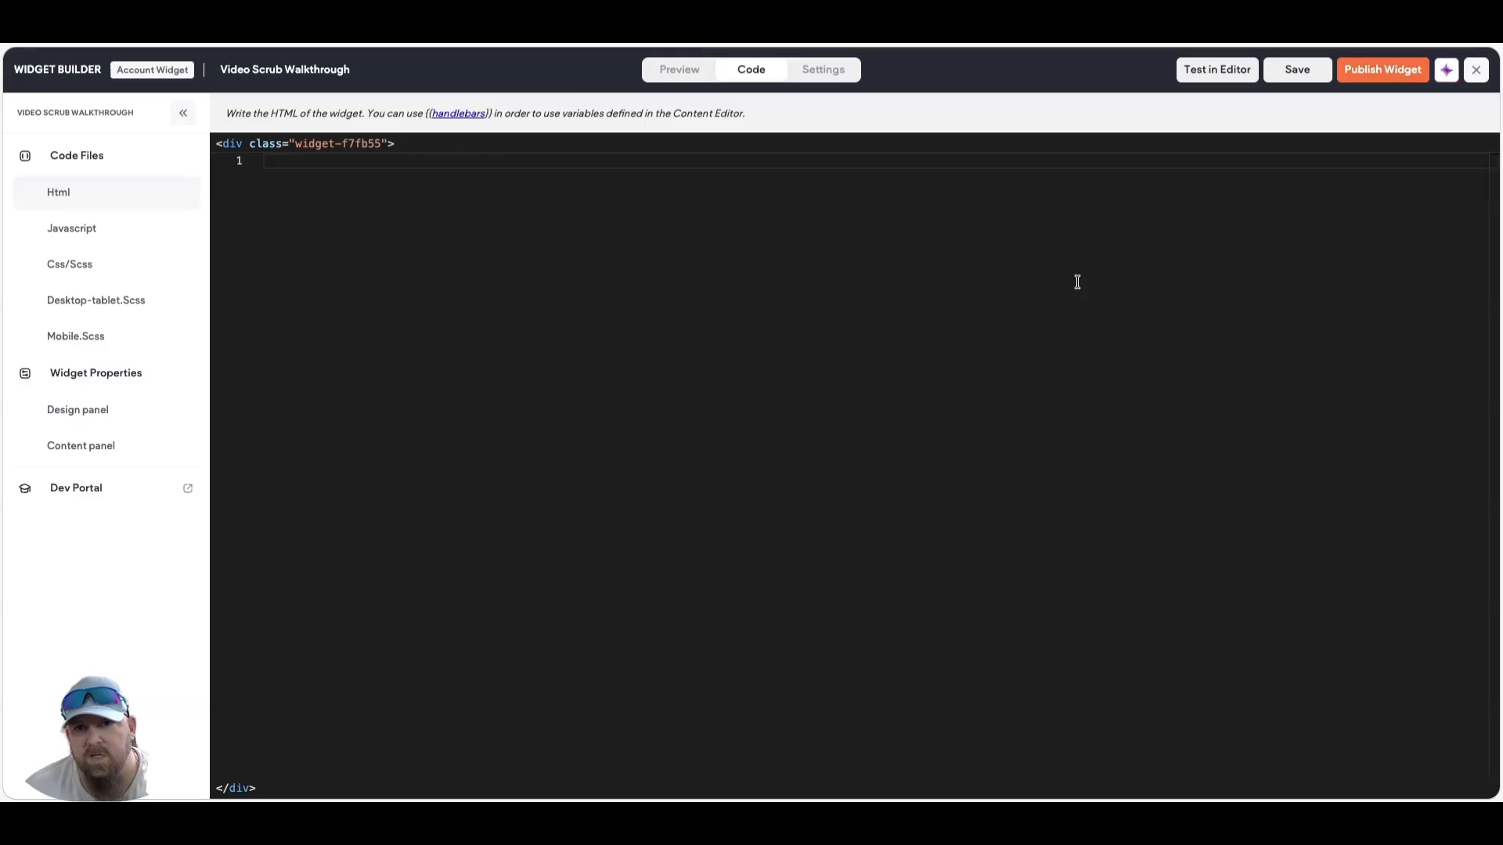
# - Paste the prompt for a widget showing a video as still canvas frames into the Copilot chat, and set its extraction count to 120 frames
pyautogui.click(1448, 69)
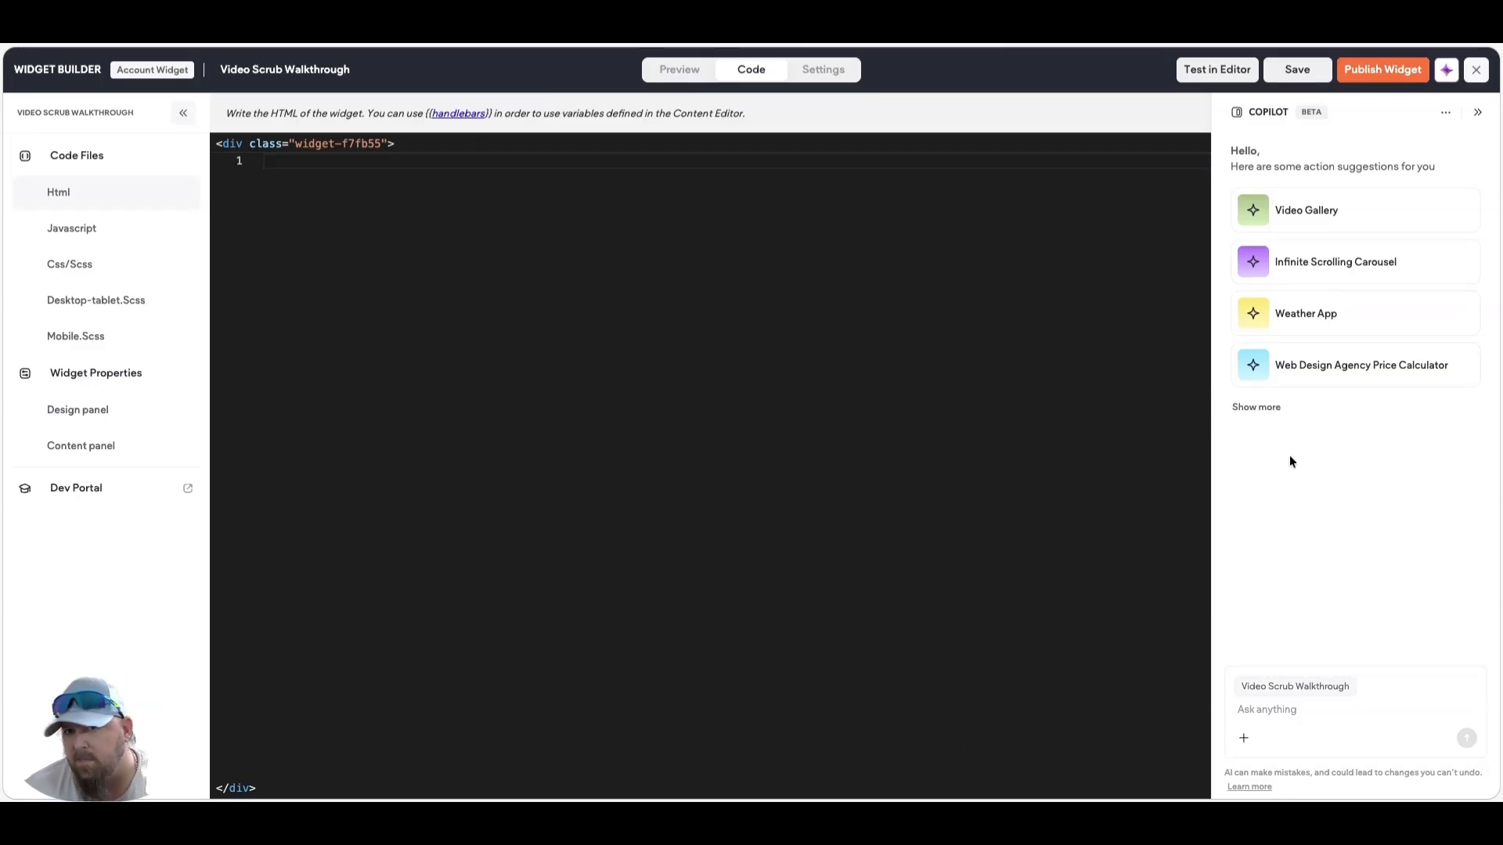
pyautogui.click(1307, 716)
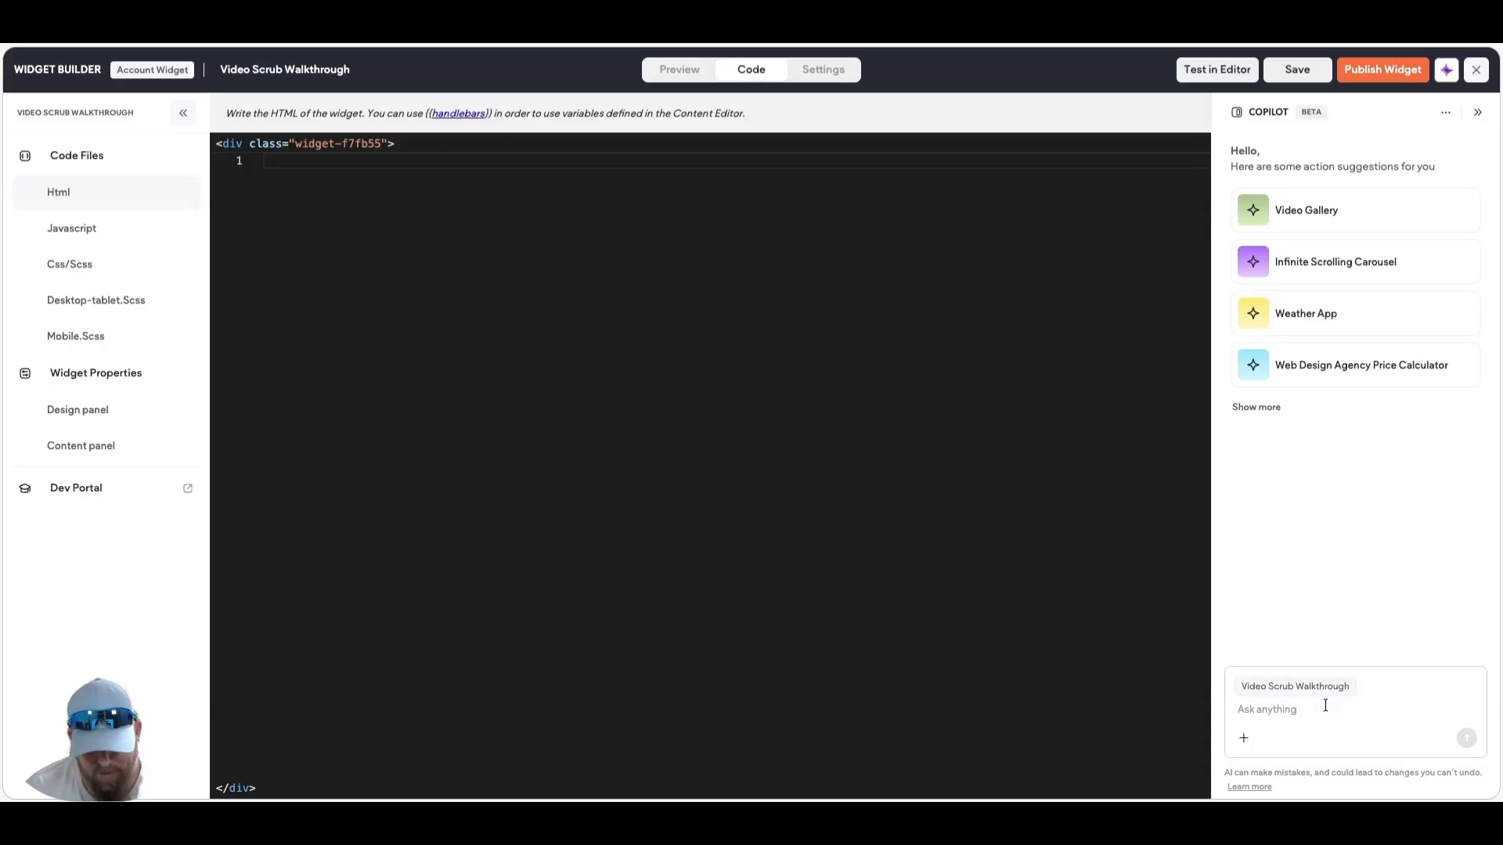
pyautogui.hotkey('ctrl', 'v')
pyautogui.scroll(3, 1437, 680)
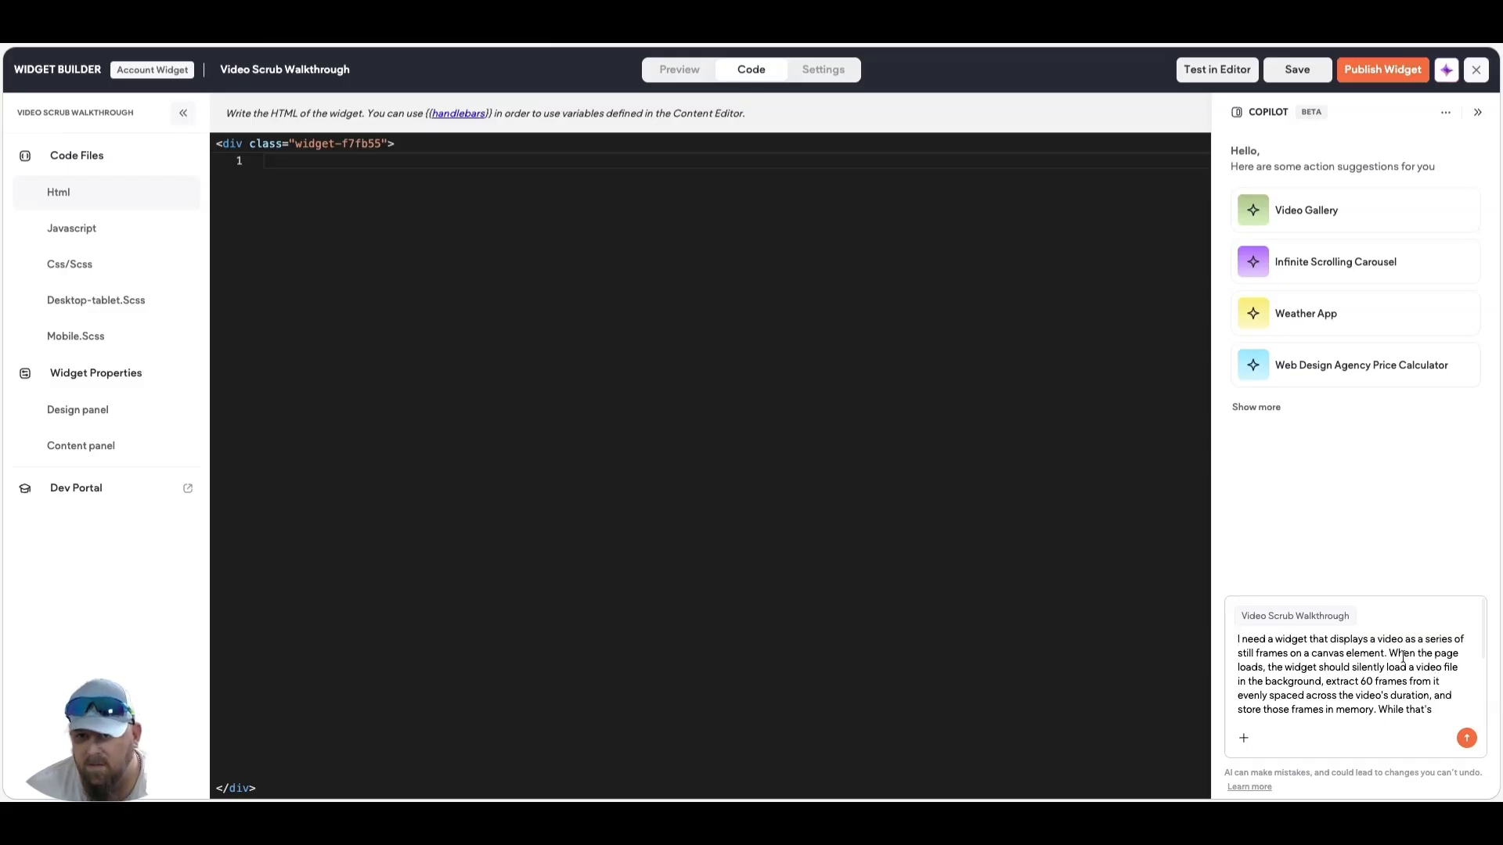
pyautogui.doubleClick(1365, 682)
pyautogui.write('120')
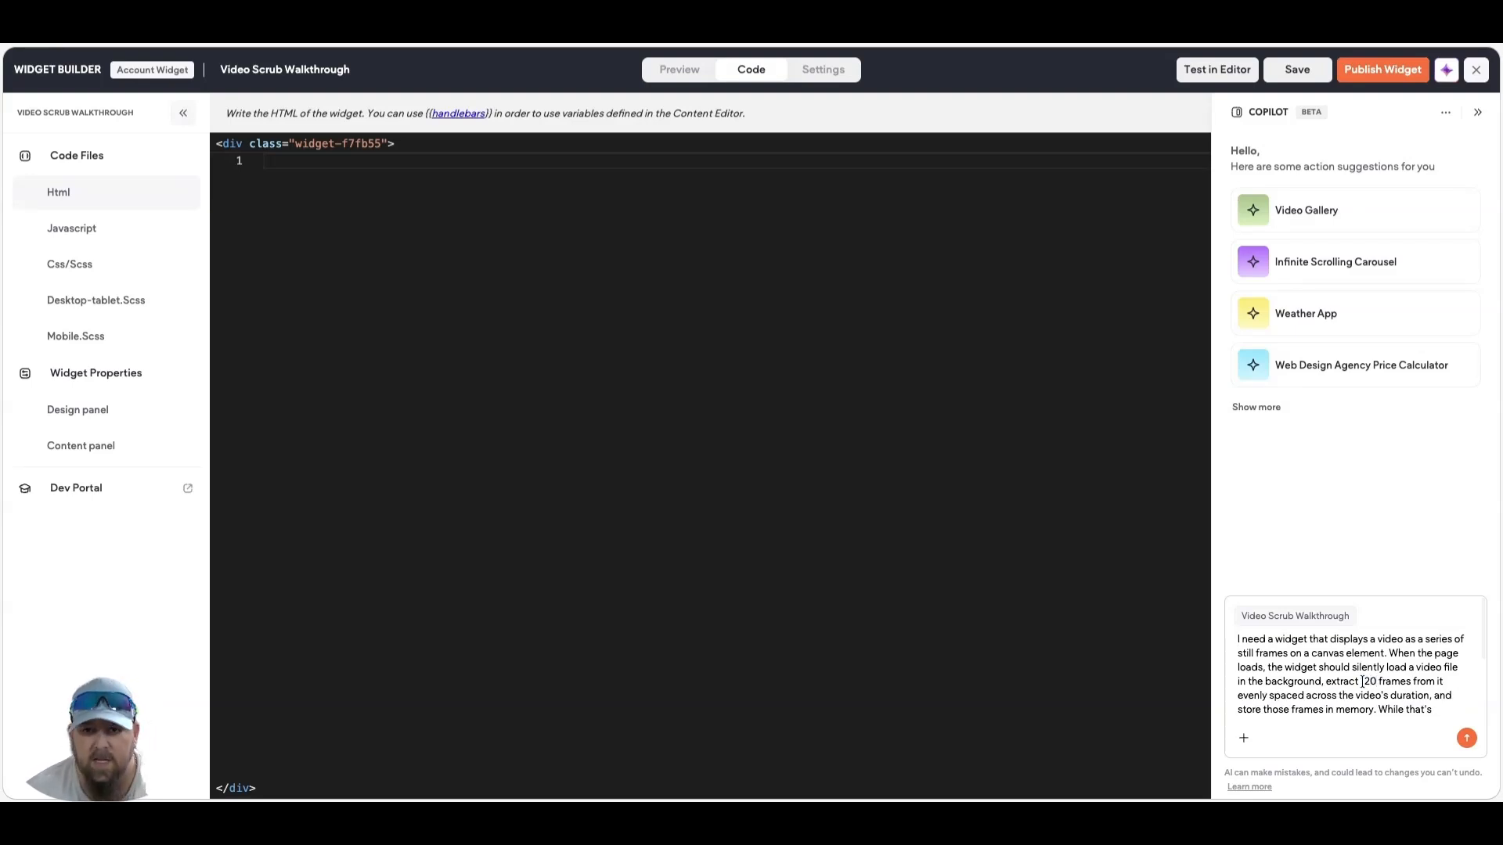
# - Read through the rest of the Copilot prompt and submit it to generate the widget
pyautogui.scroll(-1, 1358, 679)
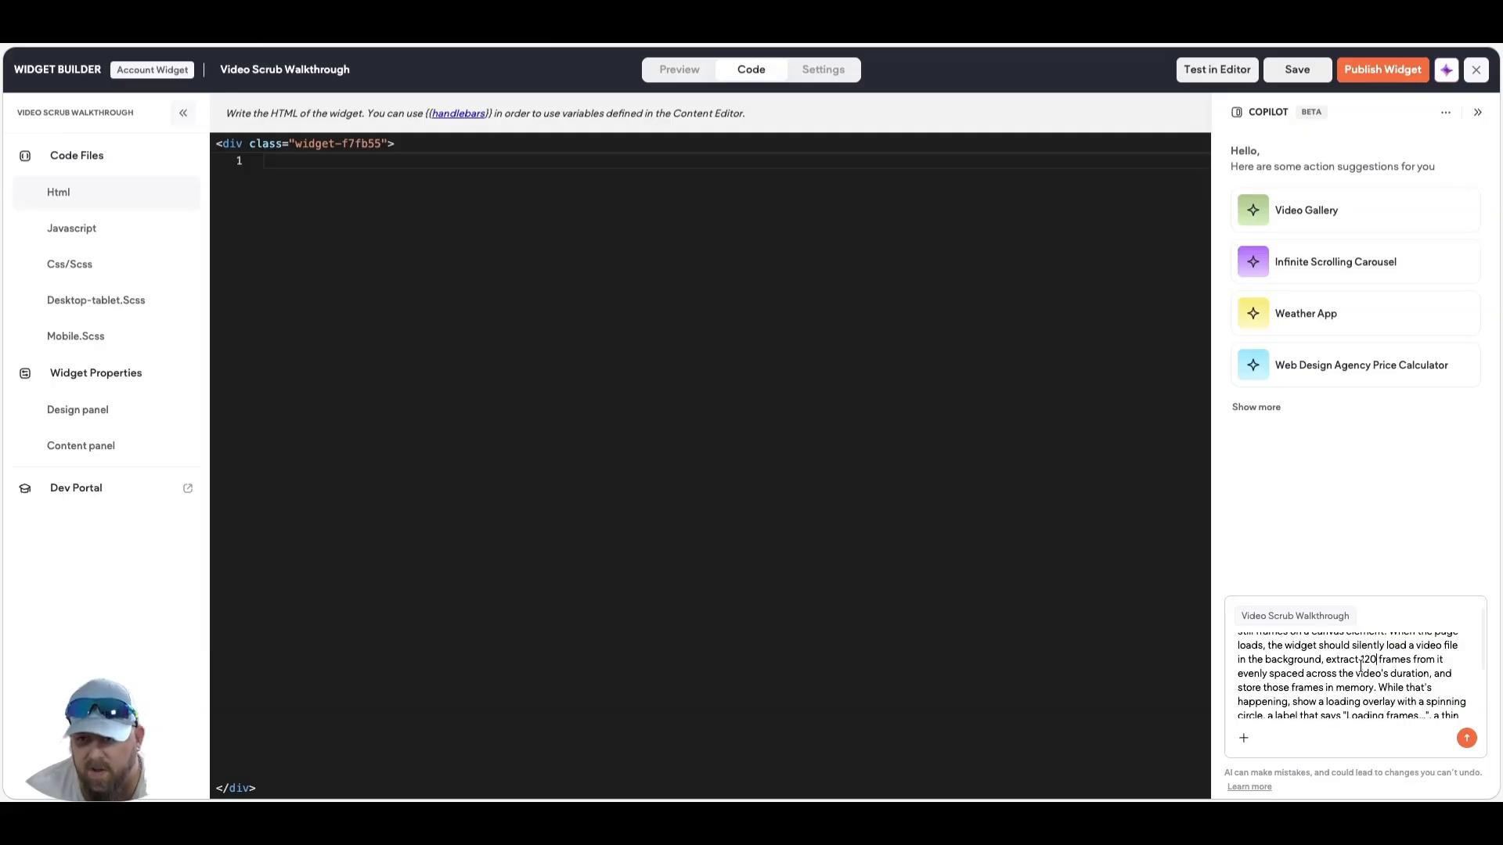
pyautogui.scroll(-2, 1365, 665)
pyautogui.scroll(-1, 1365, 665)
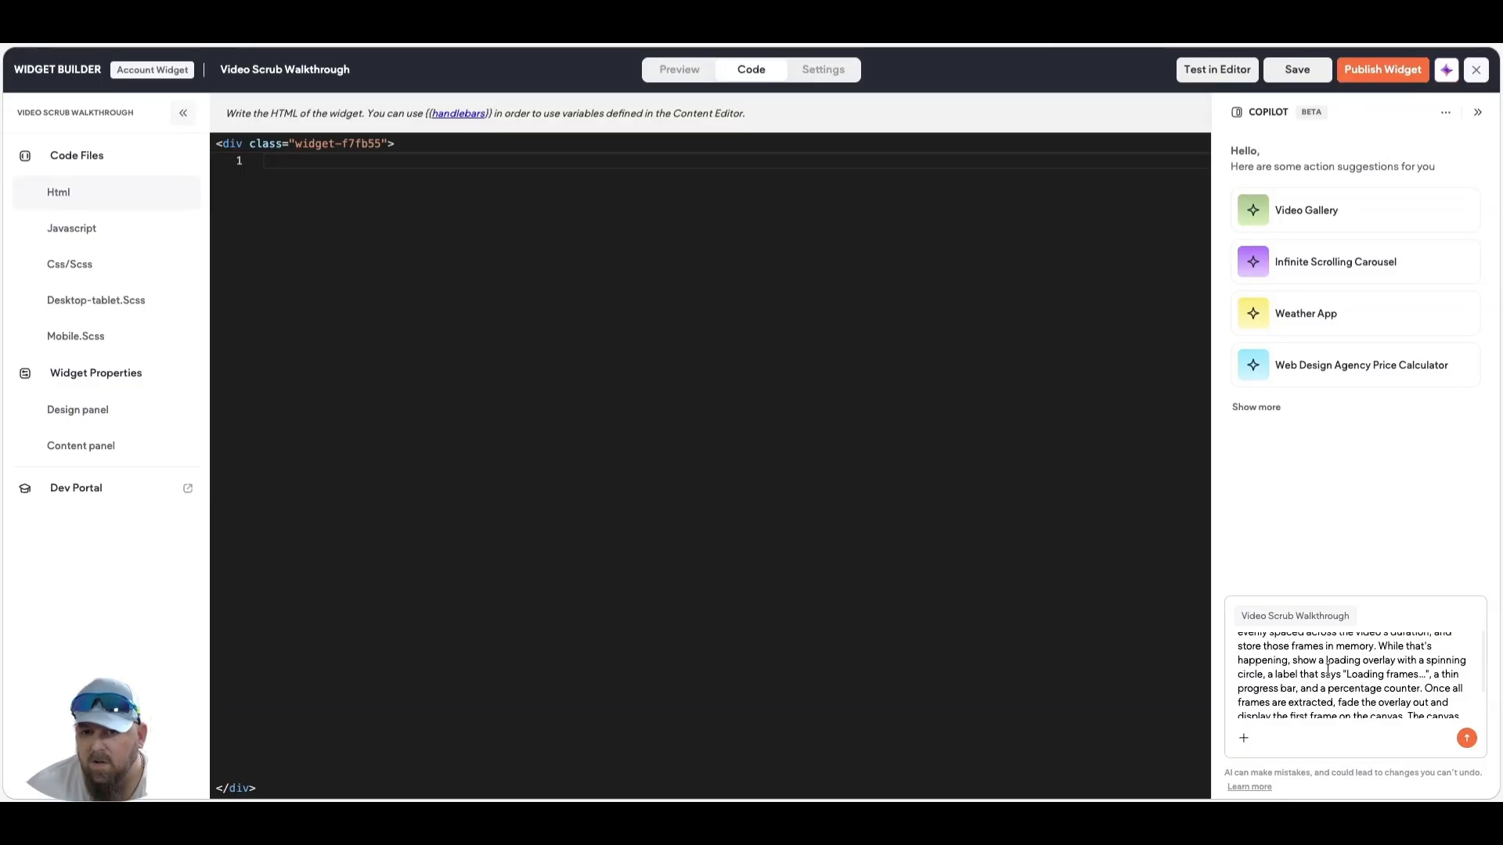
pyautogui.scroll(-2, 1287, 678)
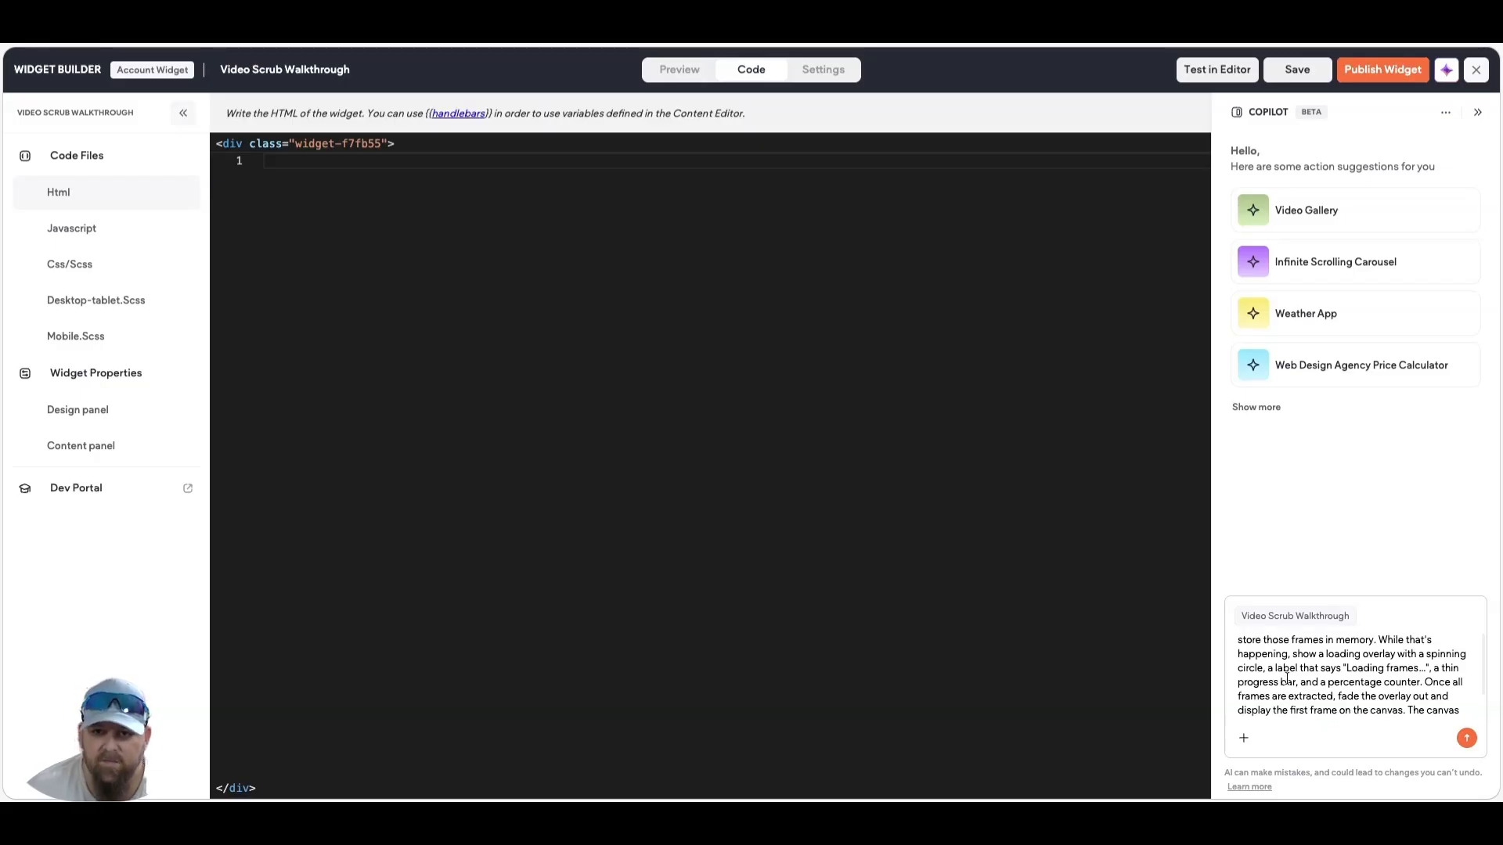
pyautogui.scroll(-1, 1287, 678)
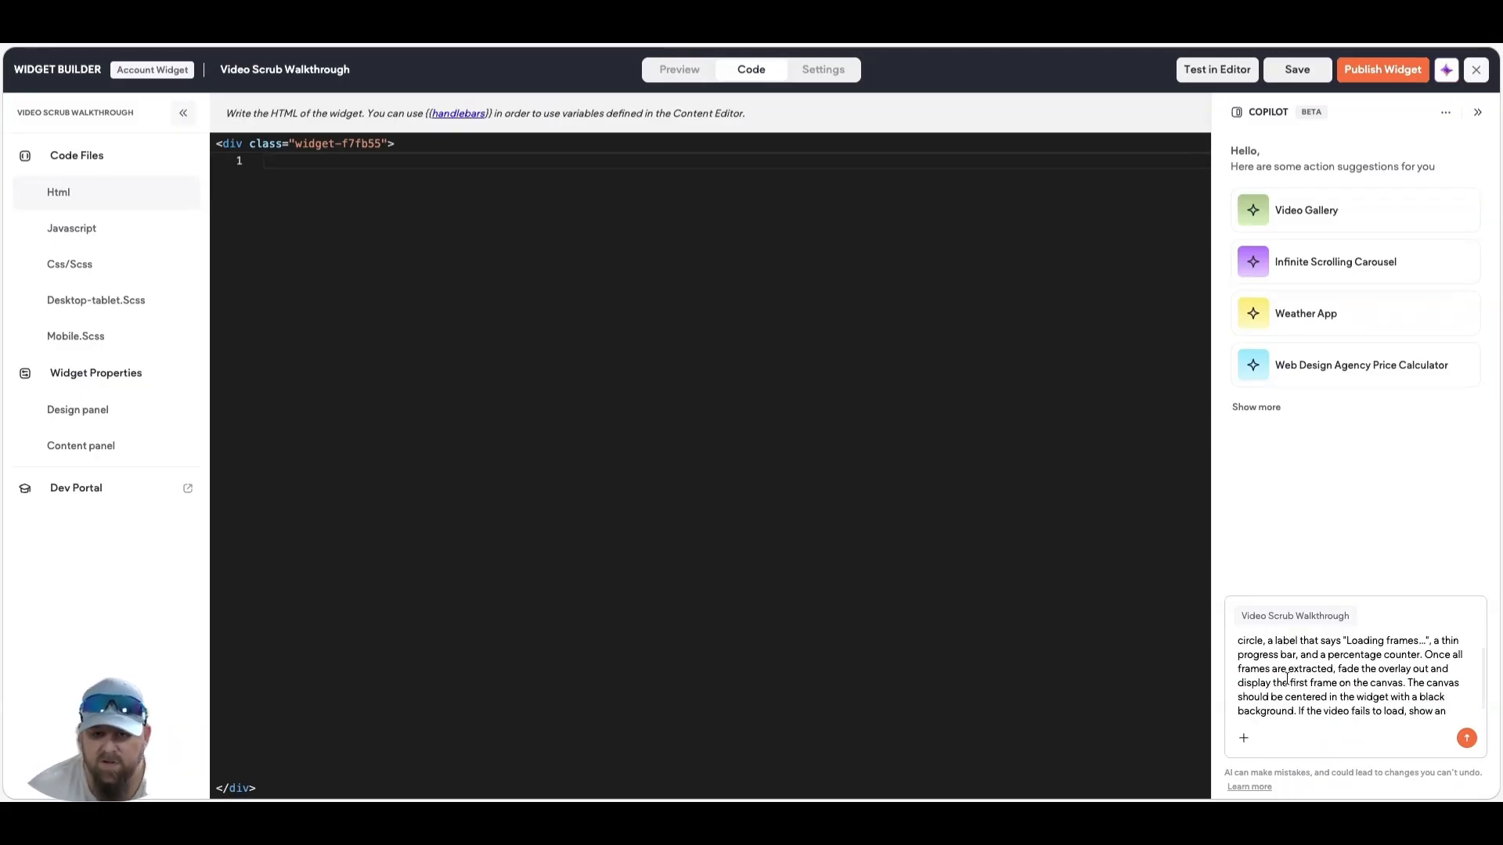
pyautogui.scroll(-1, 1287, 678)
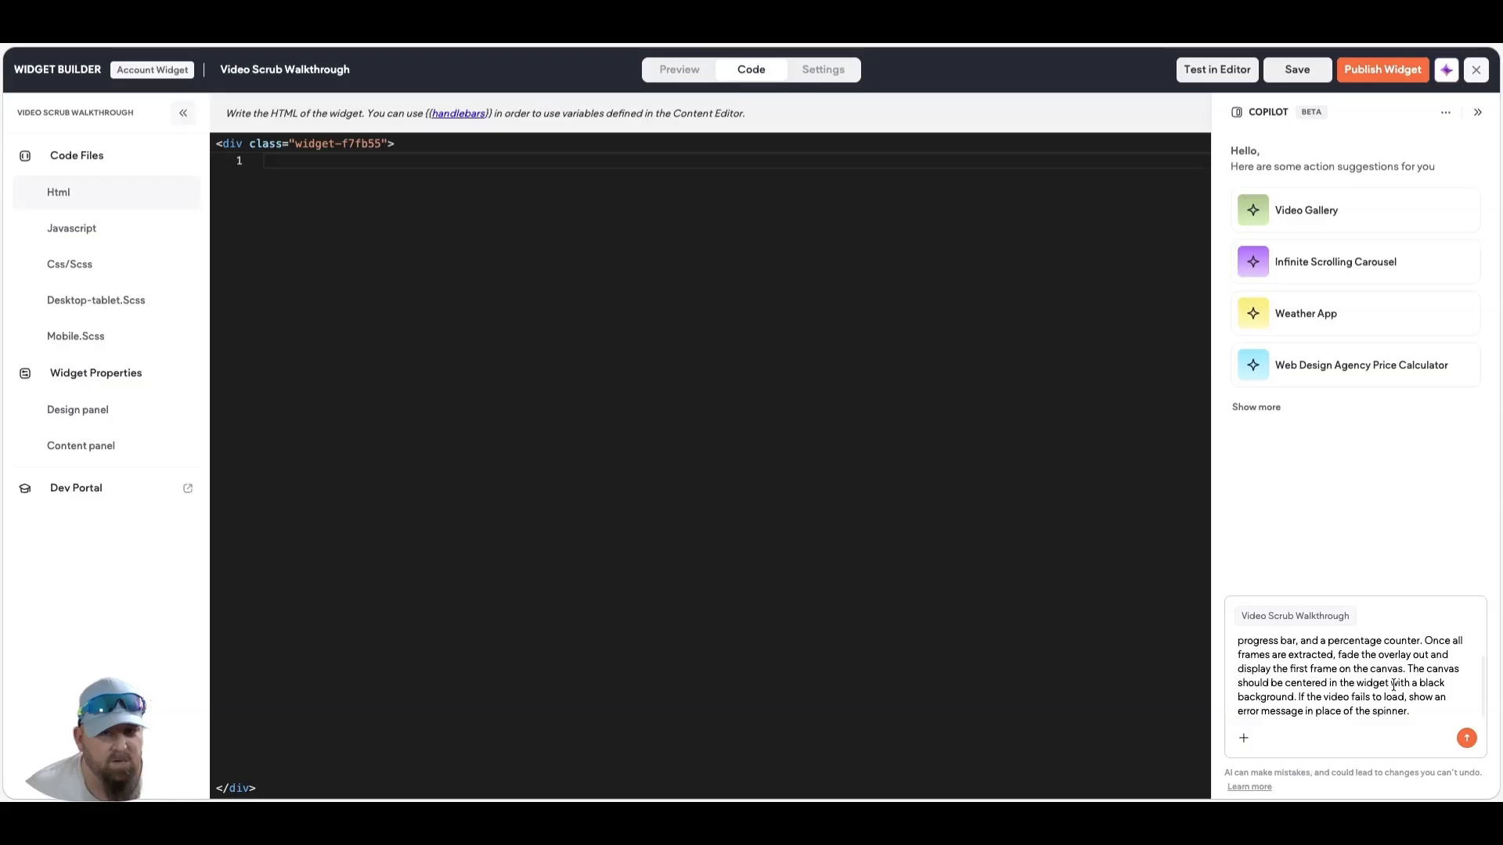
pyautogui.click(1469, 739)
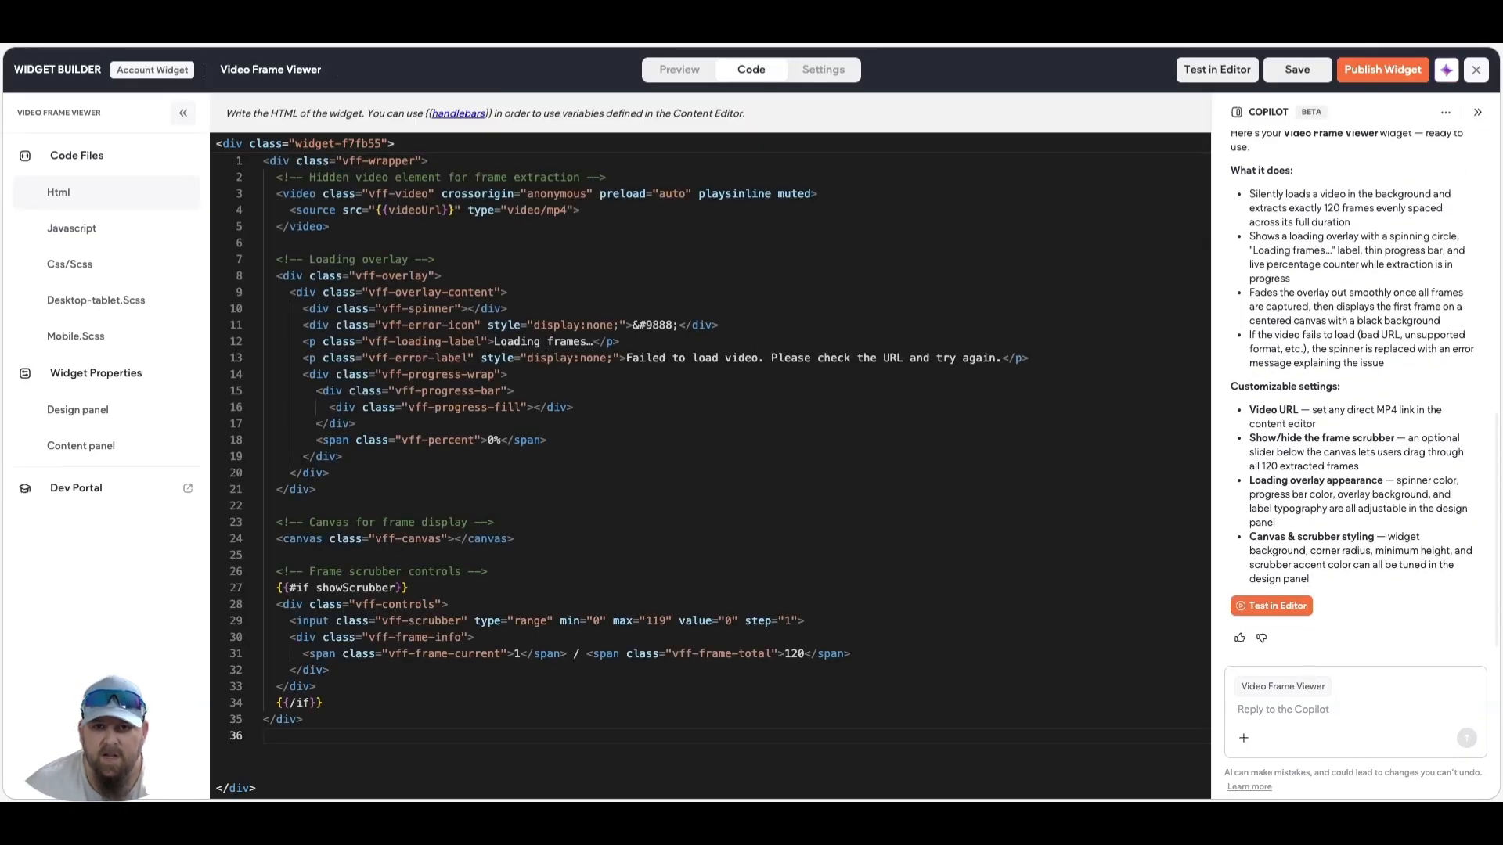
# - Test the generated widget in the site editor and inspect its content settings
pyautogui.click(1273, 606)
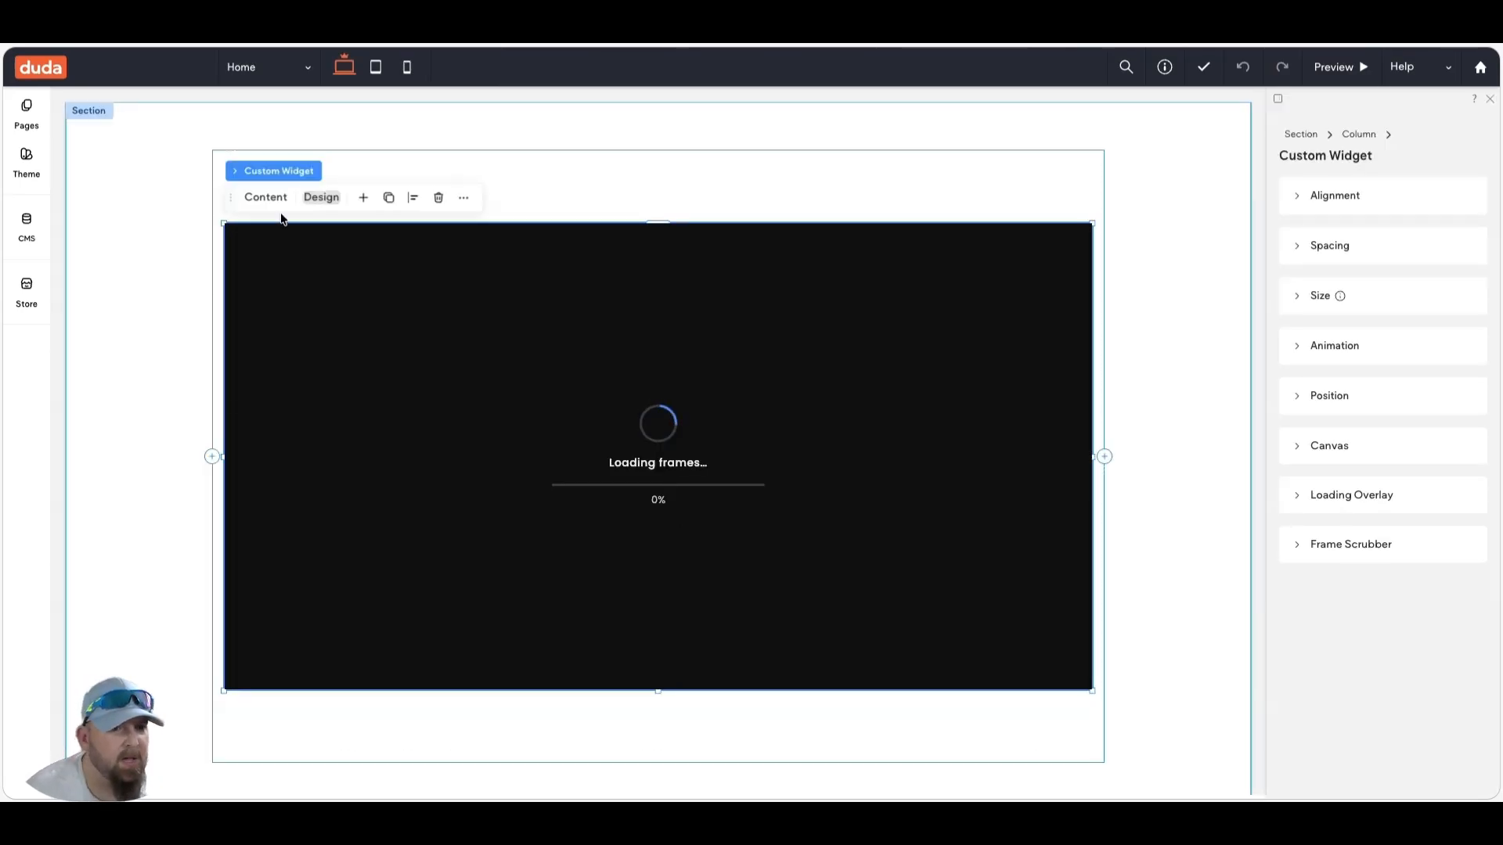
pyautogui.click(275, 201)
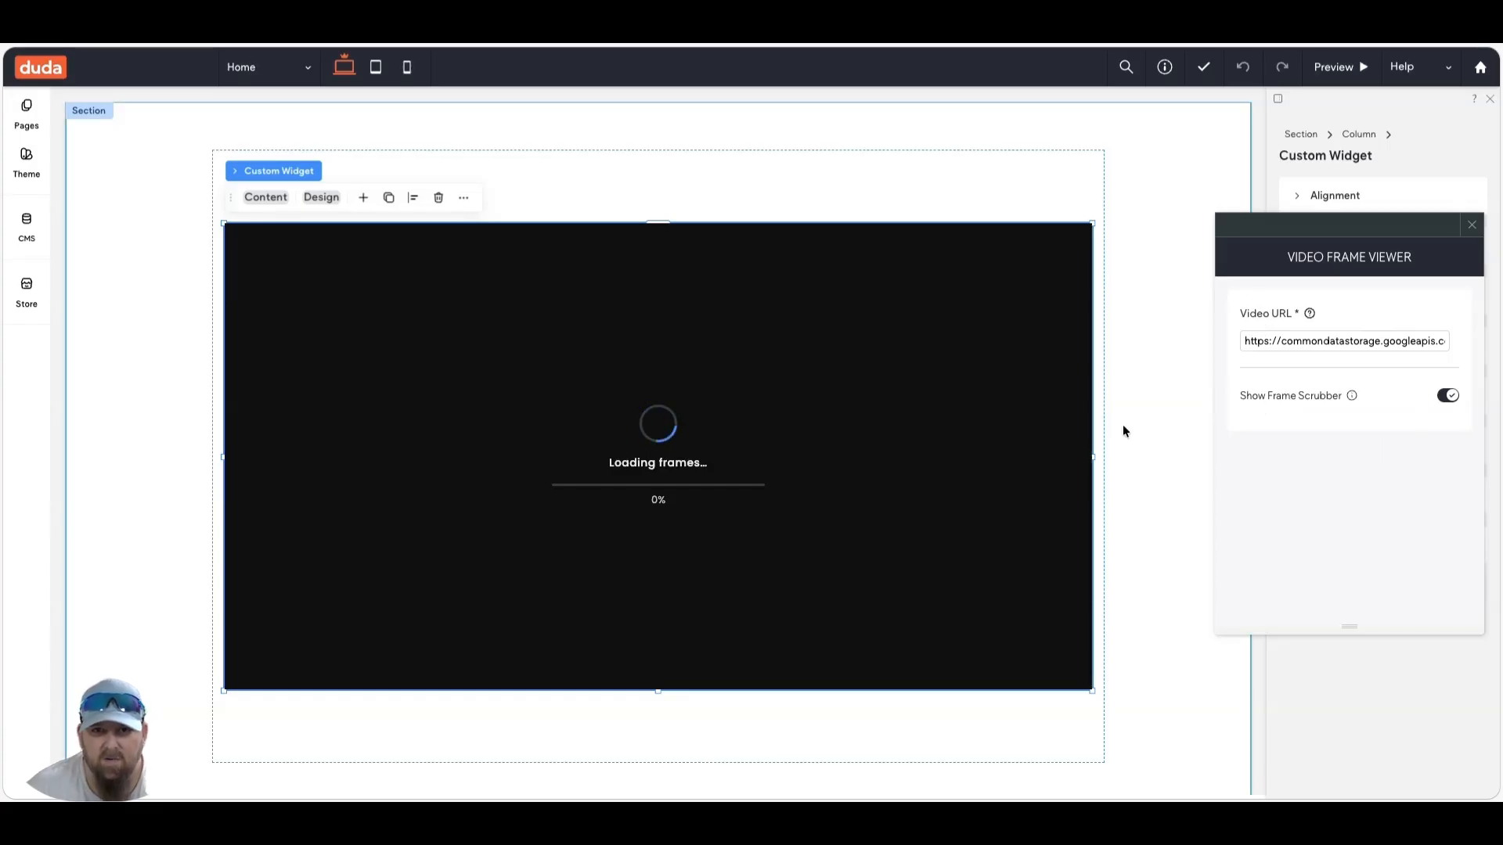
pyautogui.click(1471, 224)
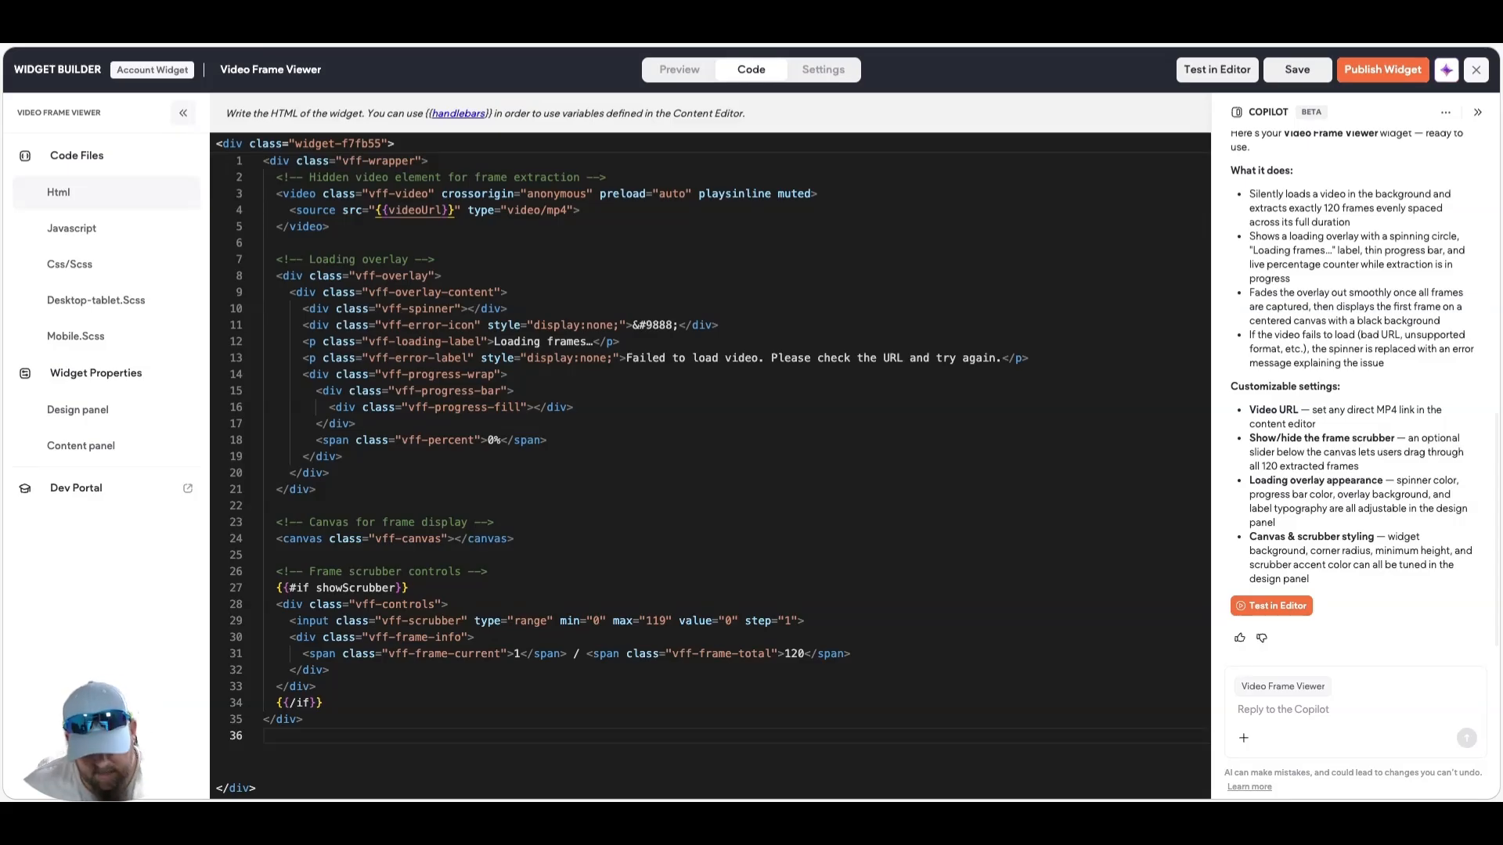
# - Paste the scroll-hijack and progress-line follow-up prompt for Copilot, and append "User should be able to upload a video into the widget."
pyautogui.click(1317, 710)
pyautogui.hotkey('ctrl', 'v')
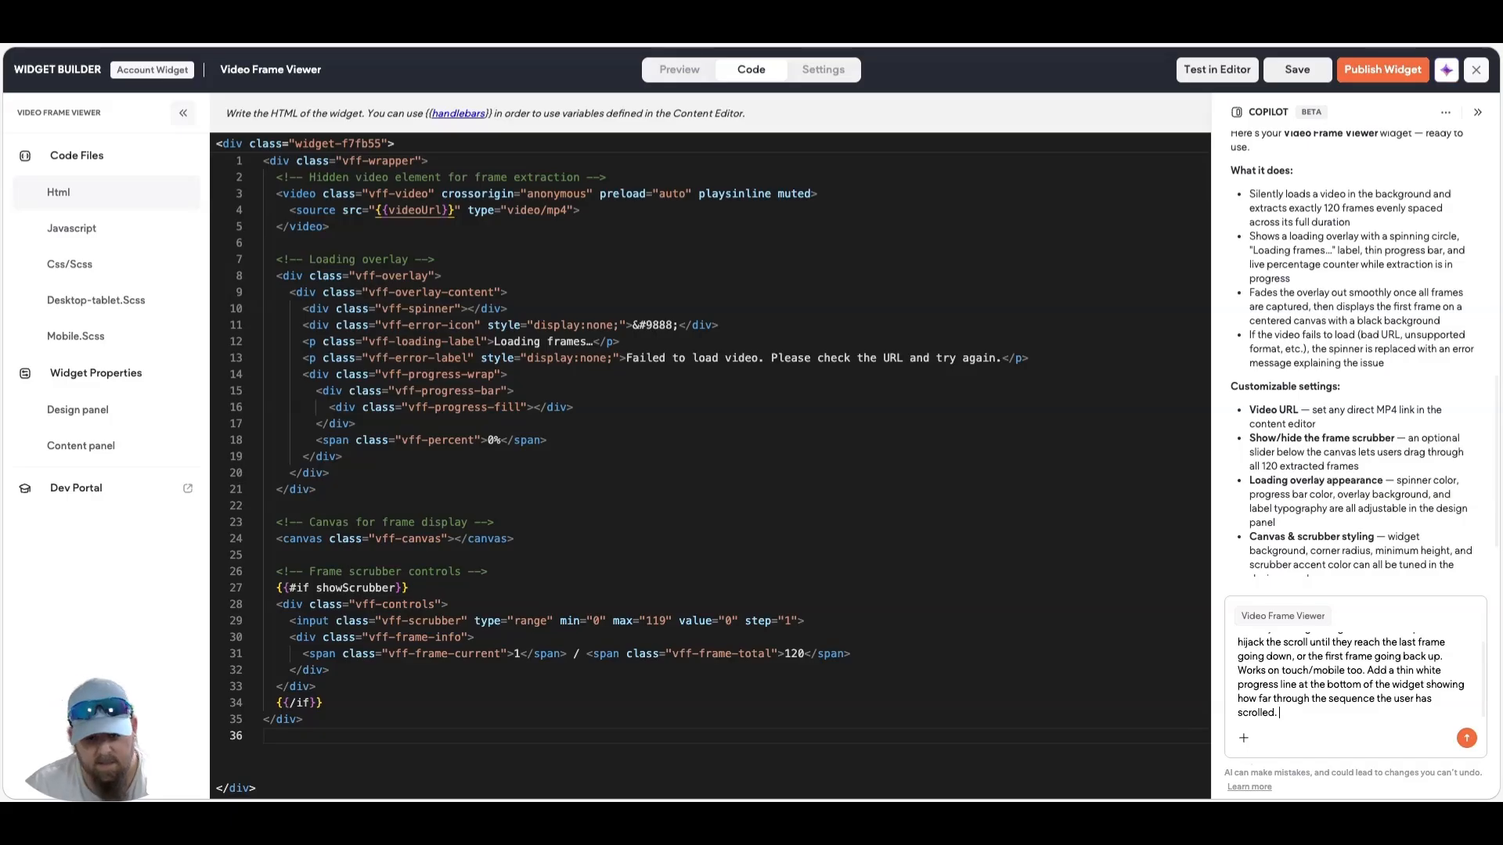
pyautogui.write('User')
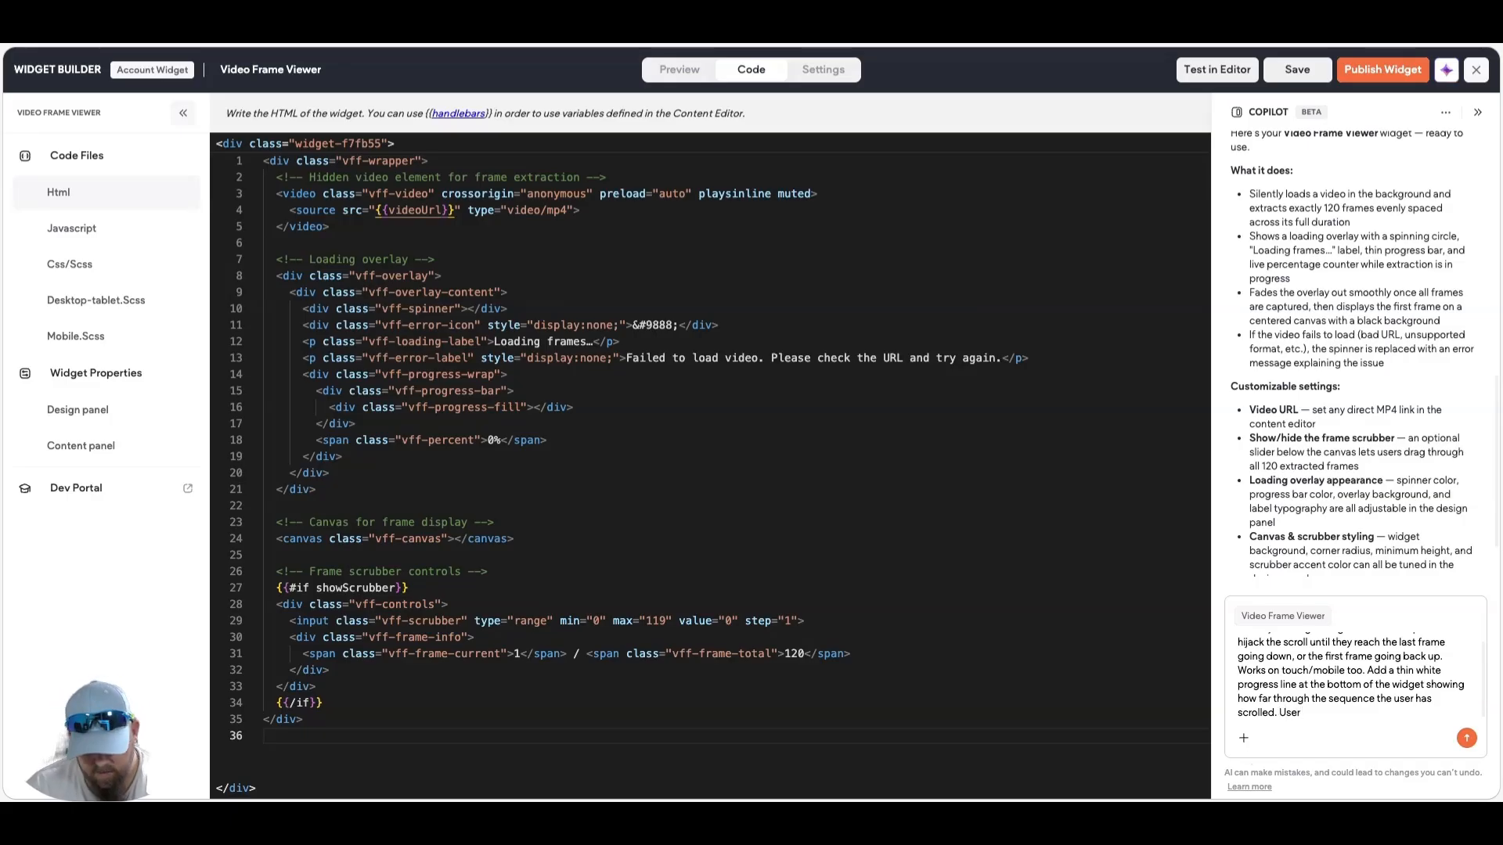
pyautogui.write(' should be a')
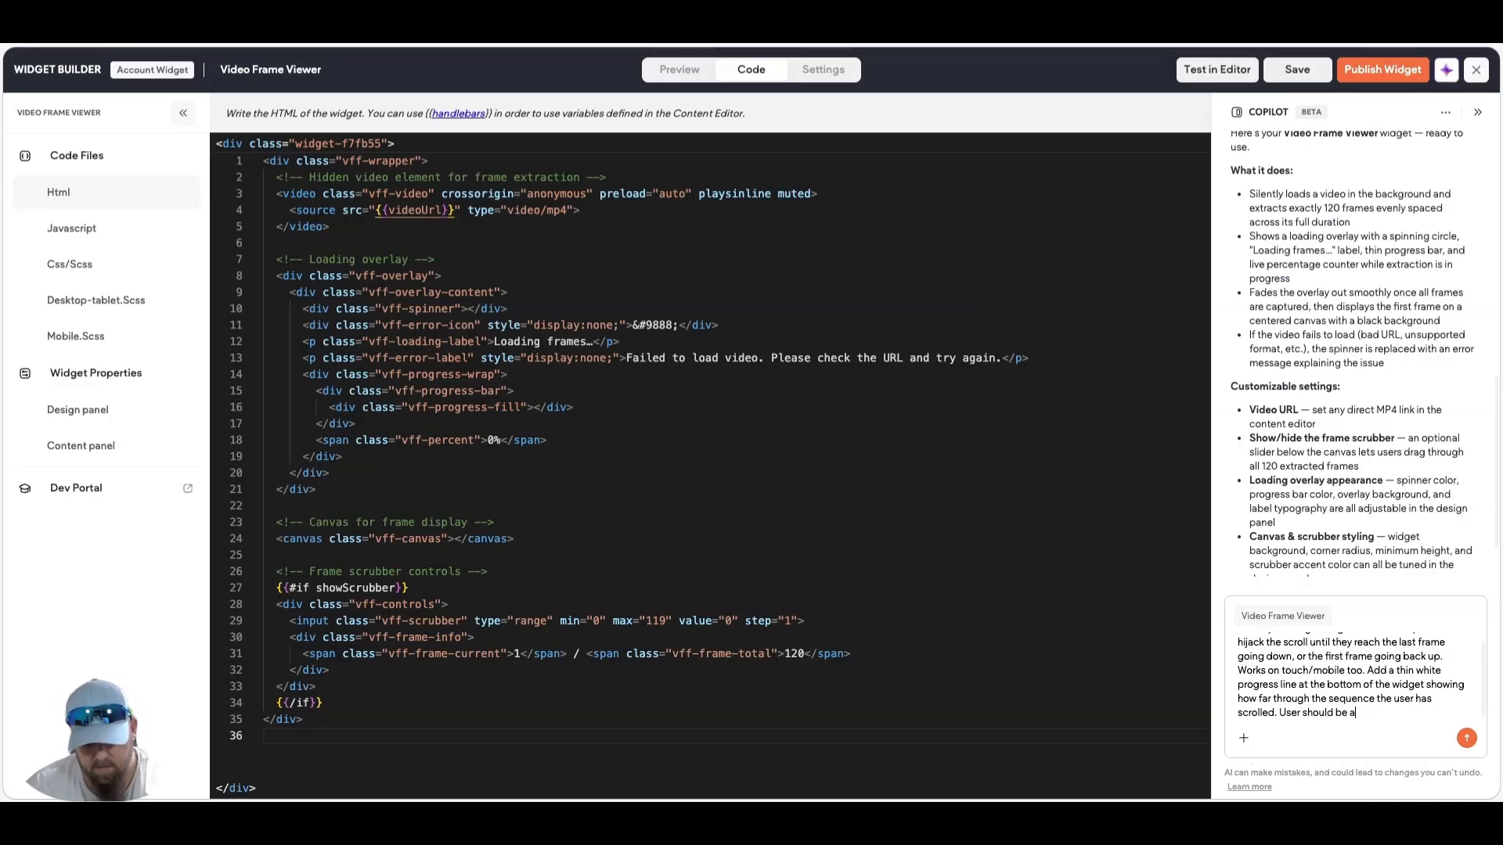
pyautogui.write('ble to up')
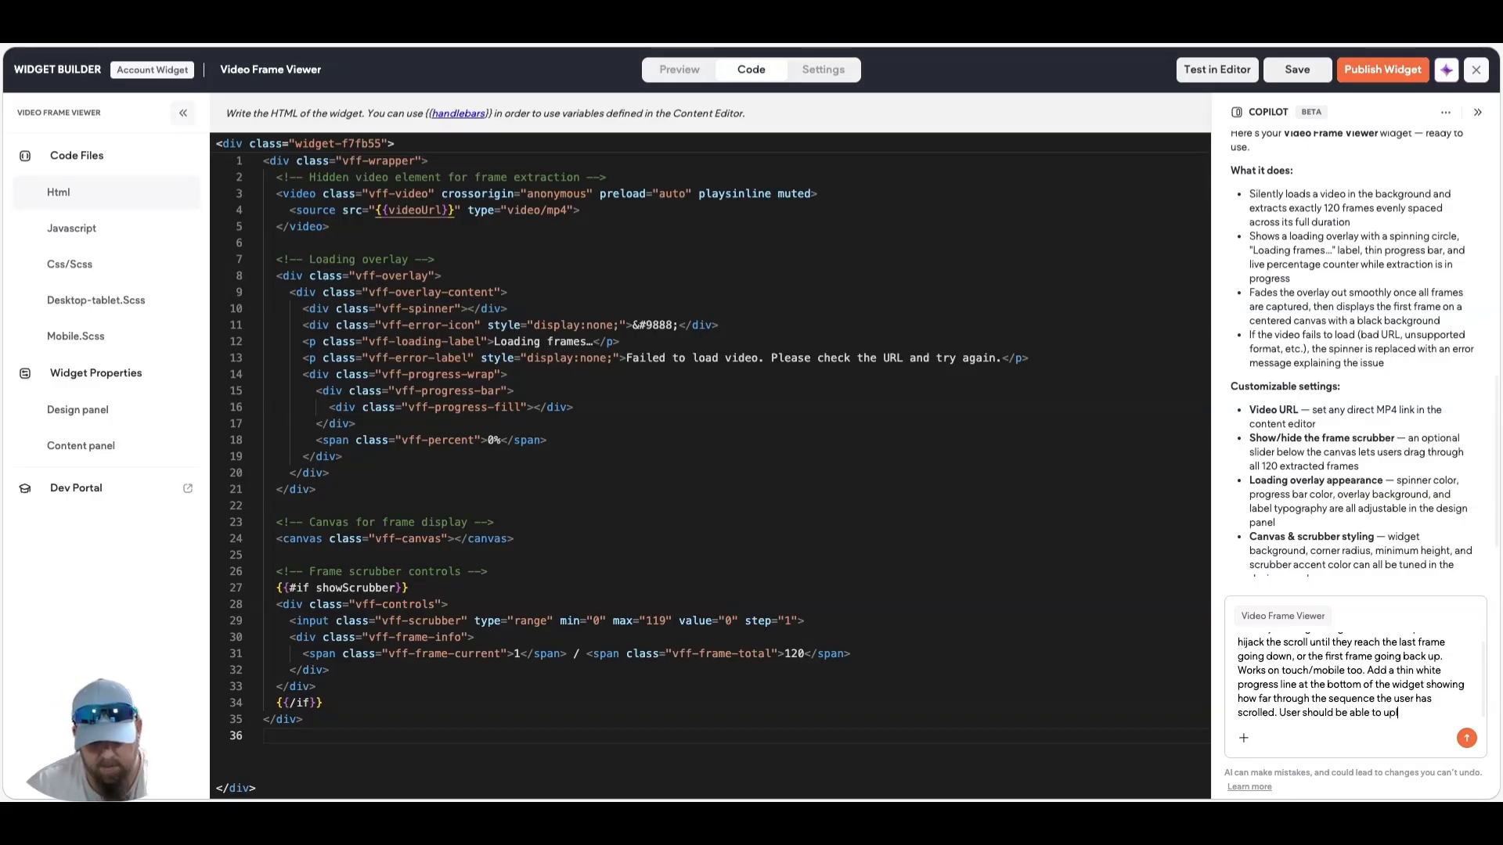
pyautogui.write('load a video')
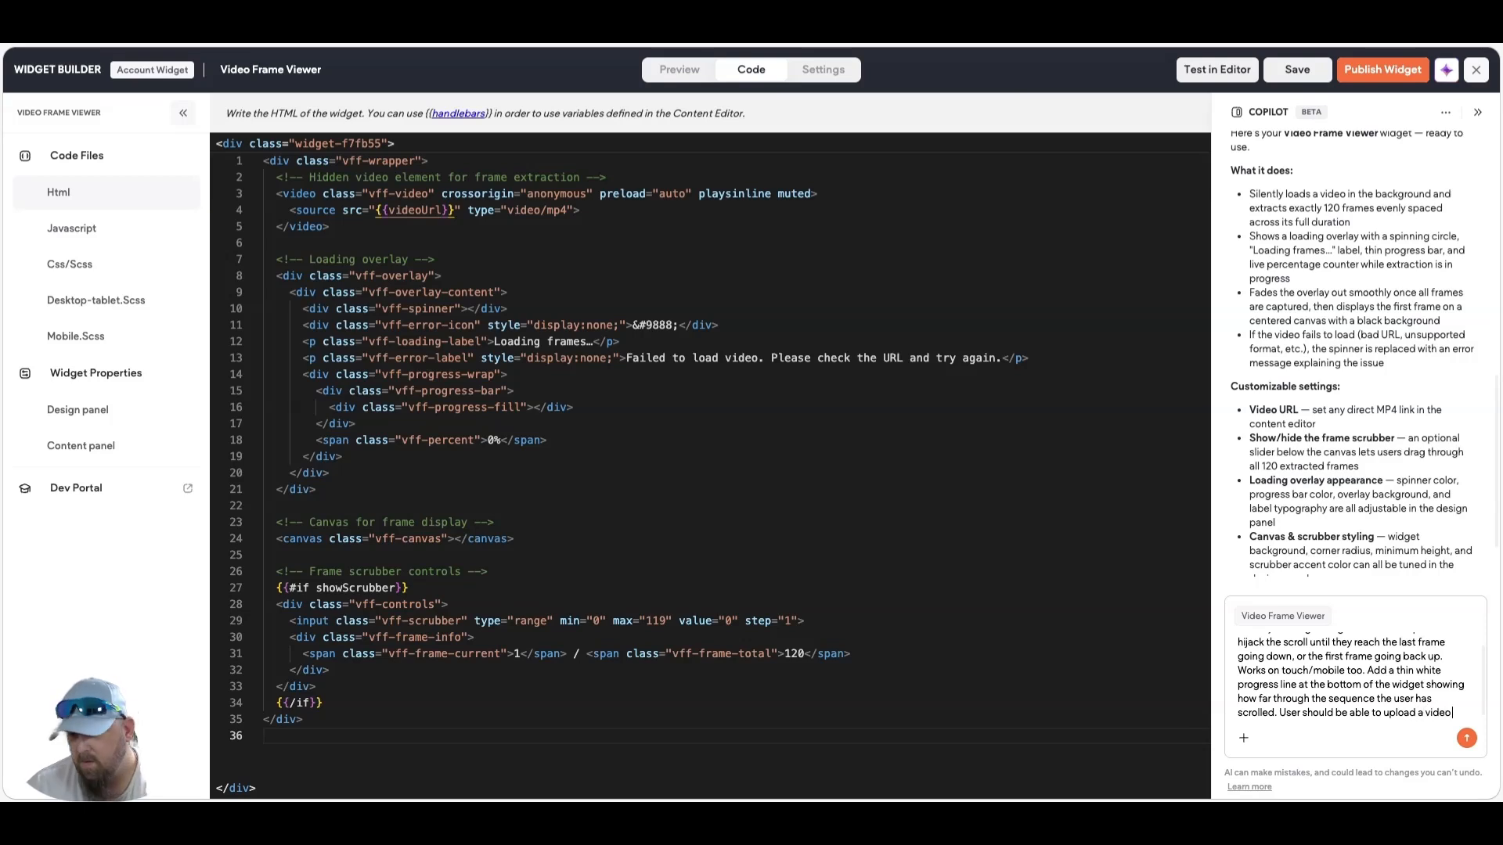
pyautogui.write(' into the widget.')
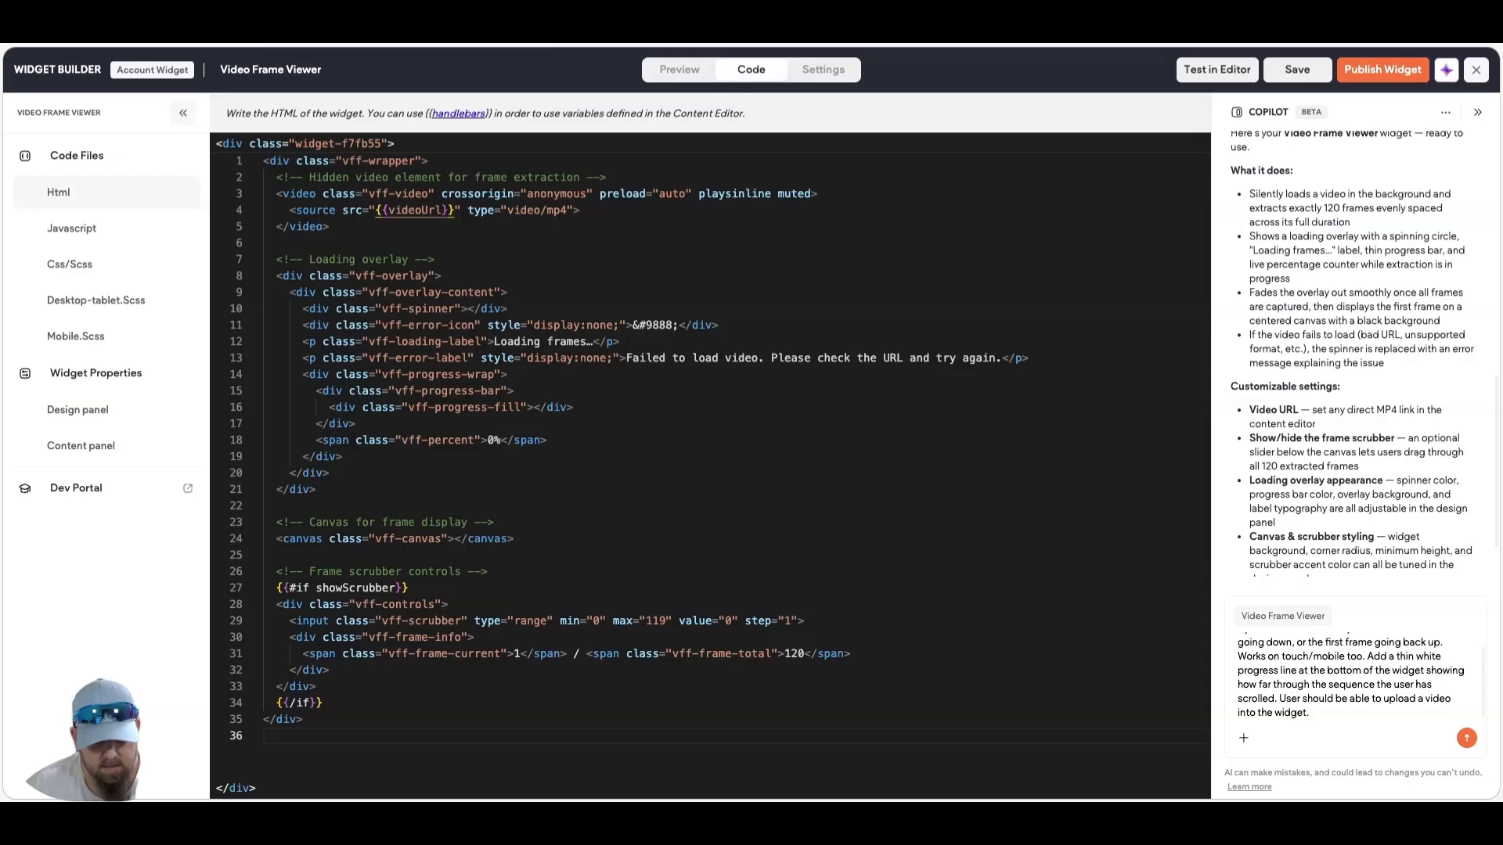
# - Extend the prompt with number inputs for scroll distance, default 1200, with its pixel explanation, and frame count, default 60, min 20, max 120
pyautogui.click(1371, 724)
pyautogui.write('Scroll distance — number input, default ')
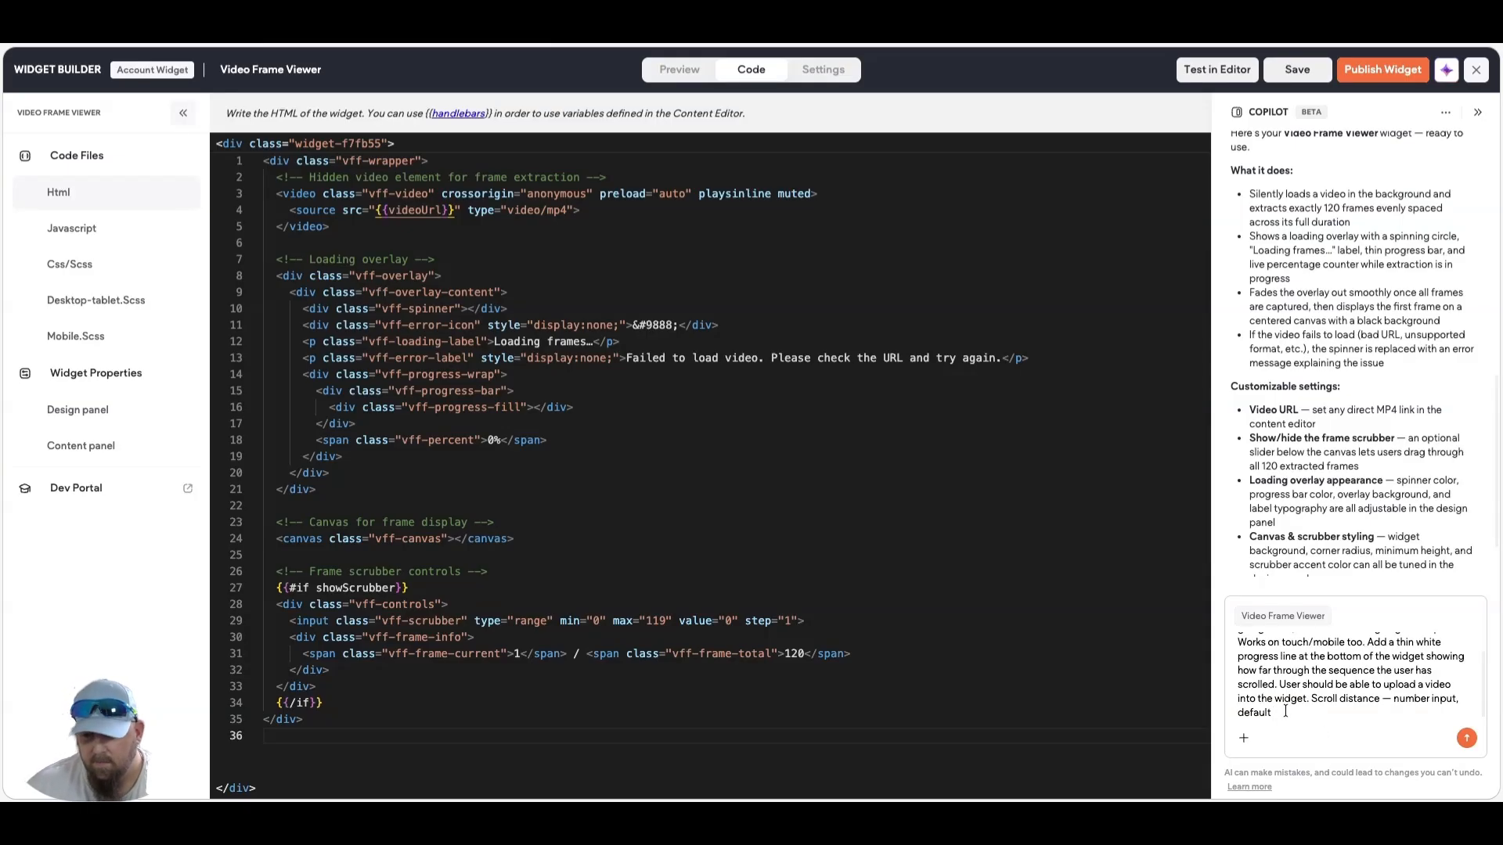
pyautogui.write('1200')
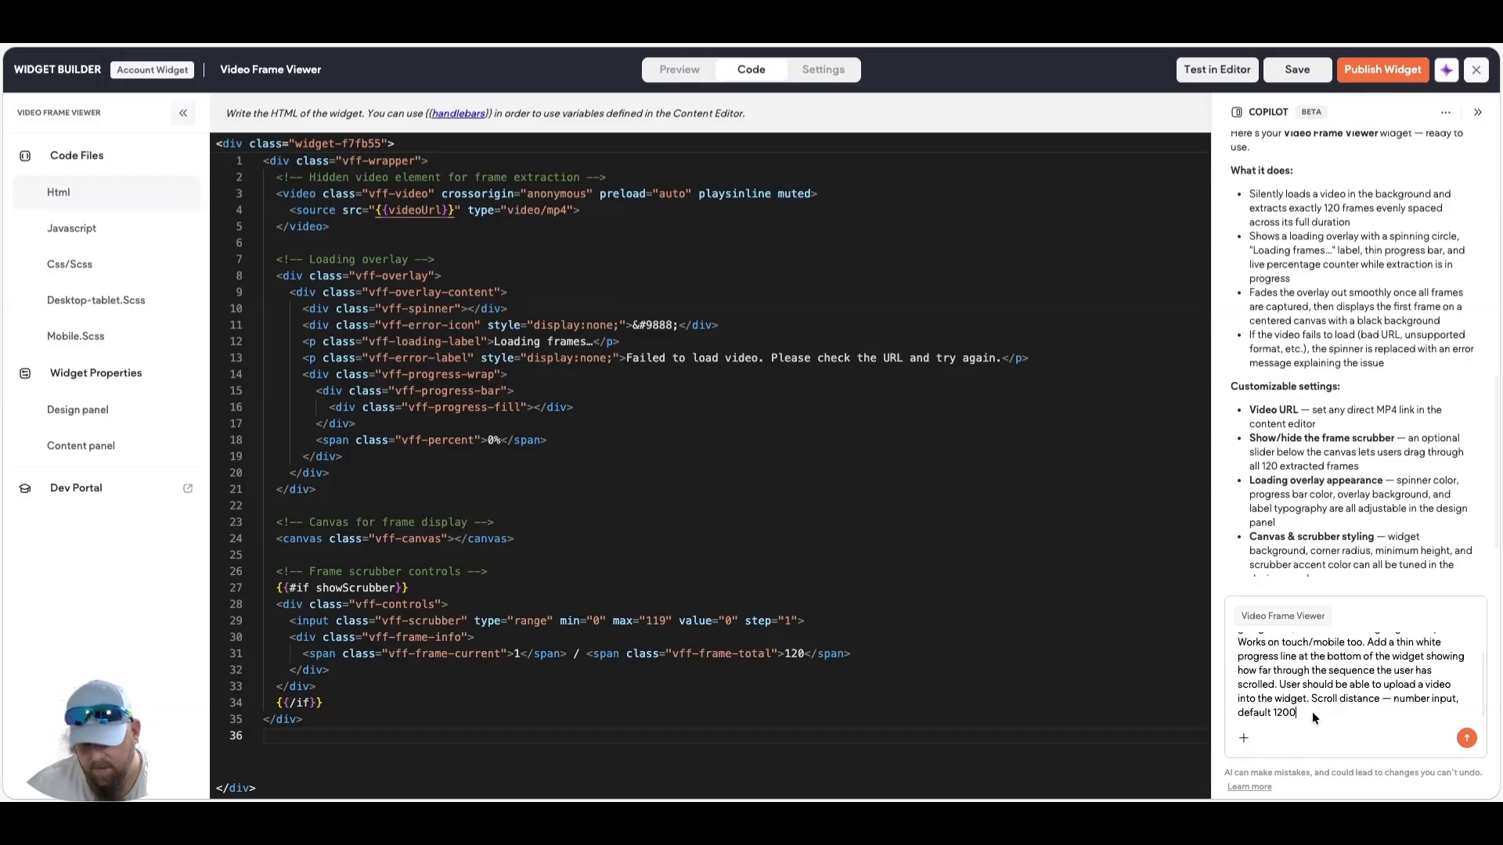
pyautogui.write('(this is how many pixels of scroll it takes to go from frame 1 to the last frame)')
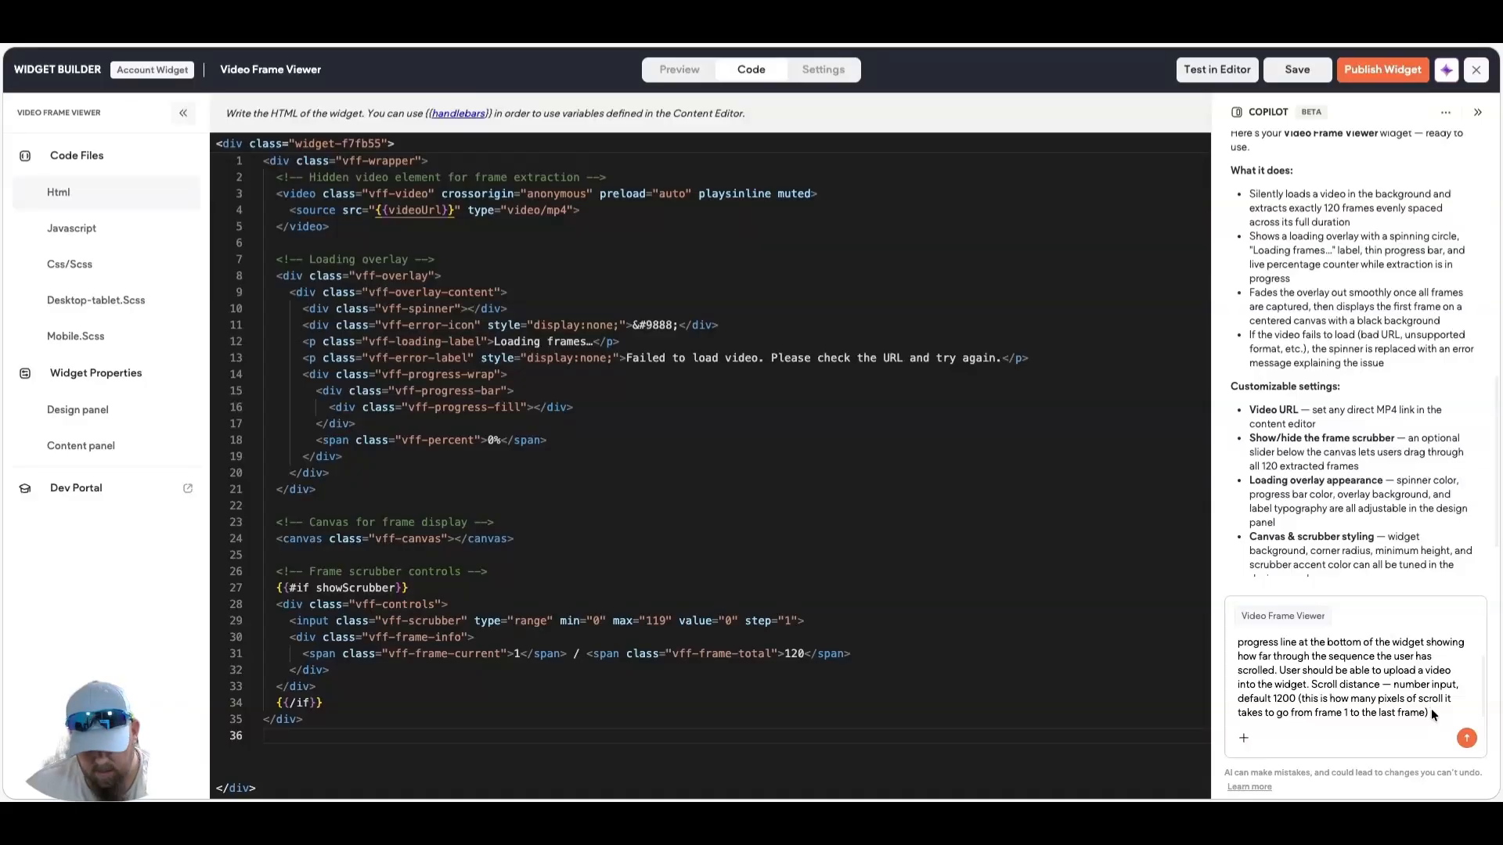
pyautogui.write('Frame count — number input, default 60, min 20, max 120')
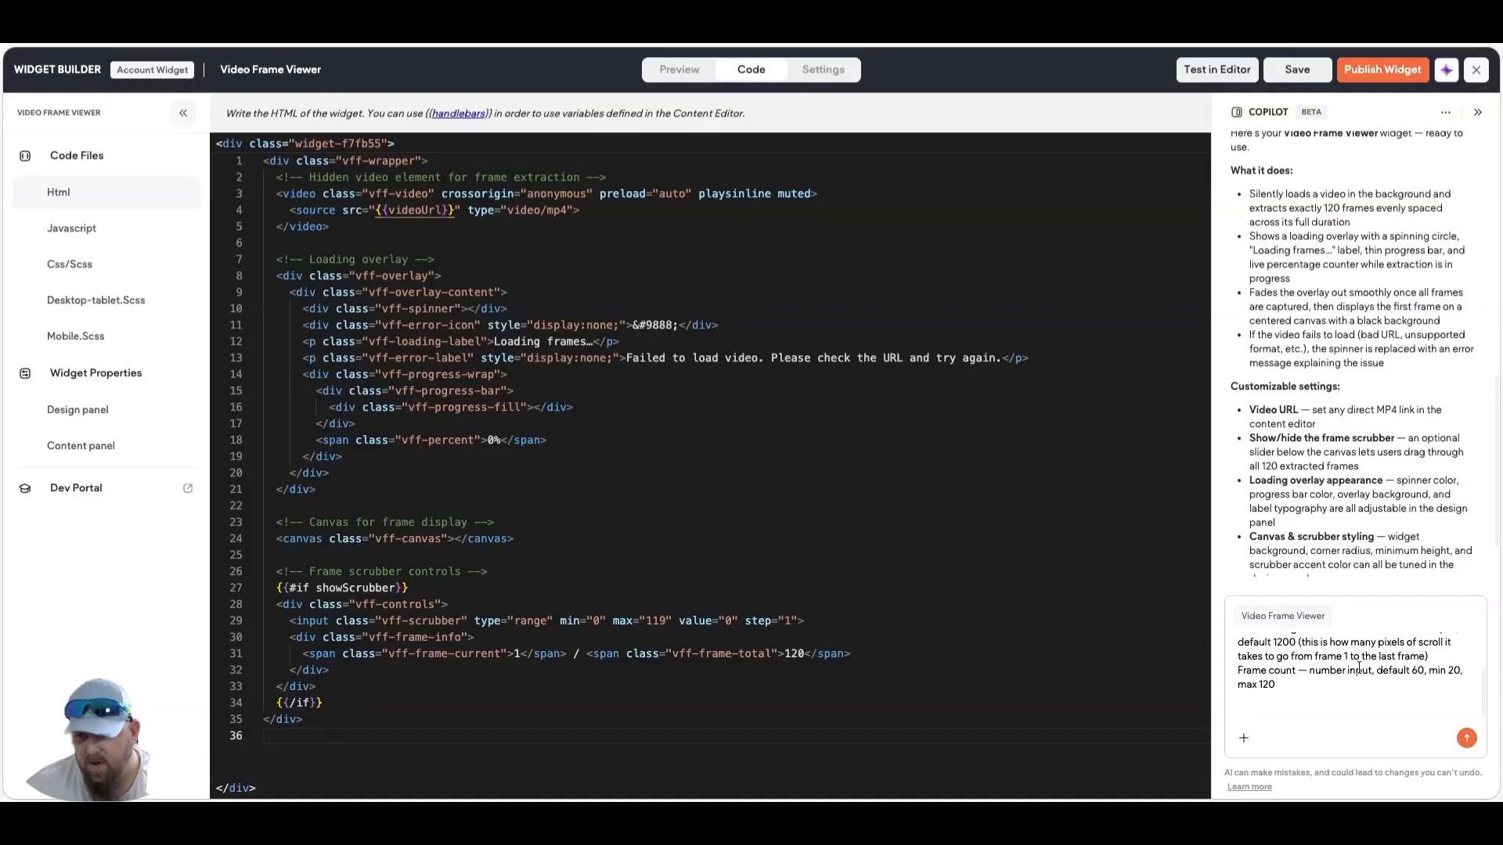
pyautogui.press('BackSpace')
pyautogui.press('BackSpace')
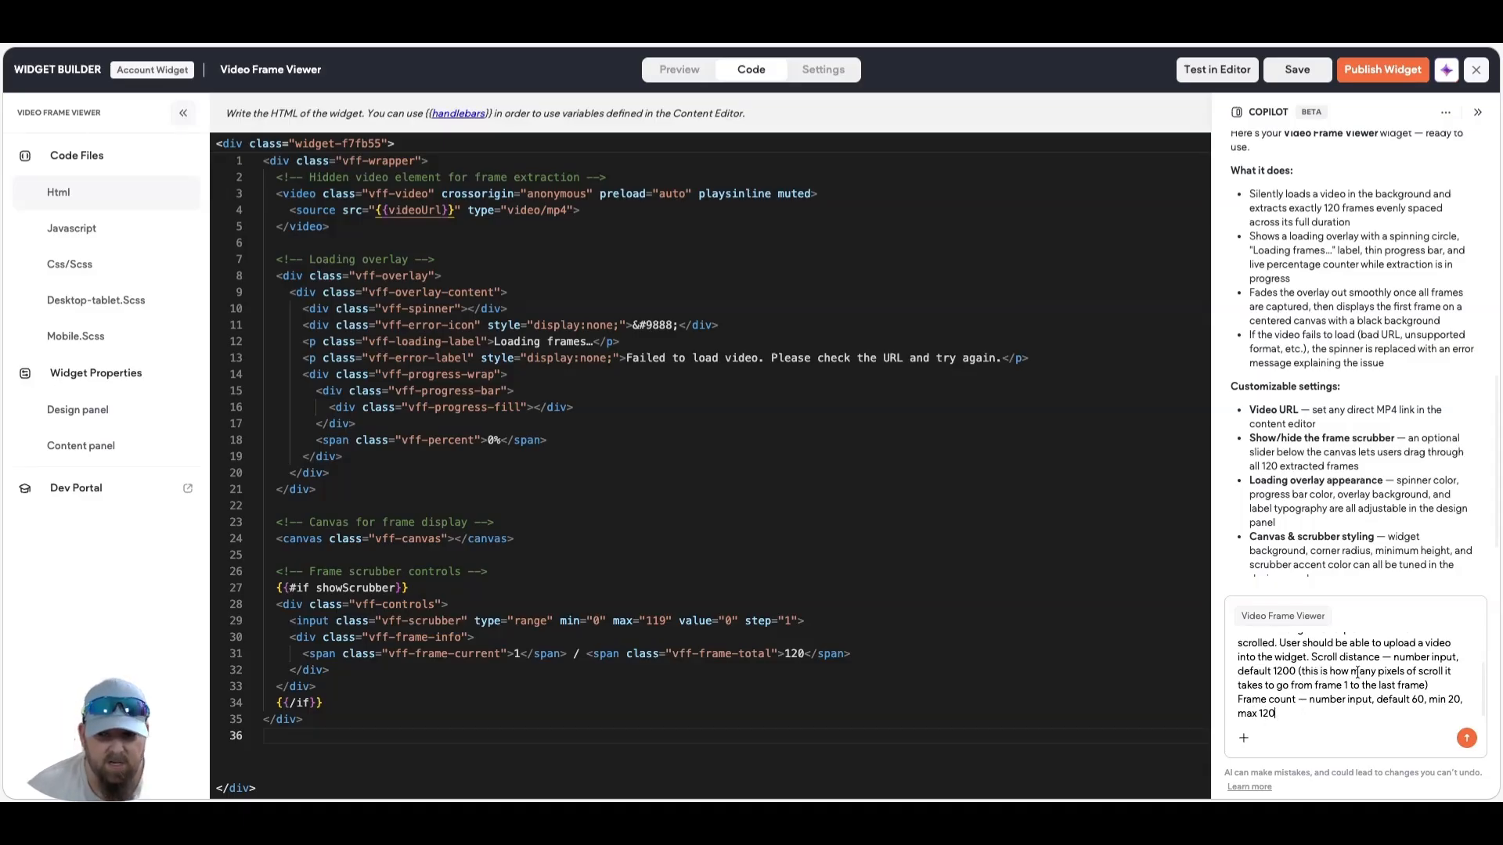
# - Insert "Settings that should be in the content tab" before the sentence about uploading a video in the prompt
pyautogui.click(1279, 644)
pyautogui.write('Setti')
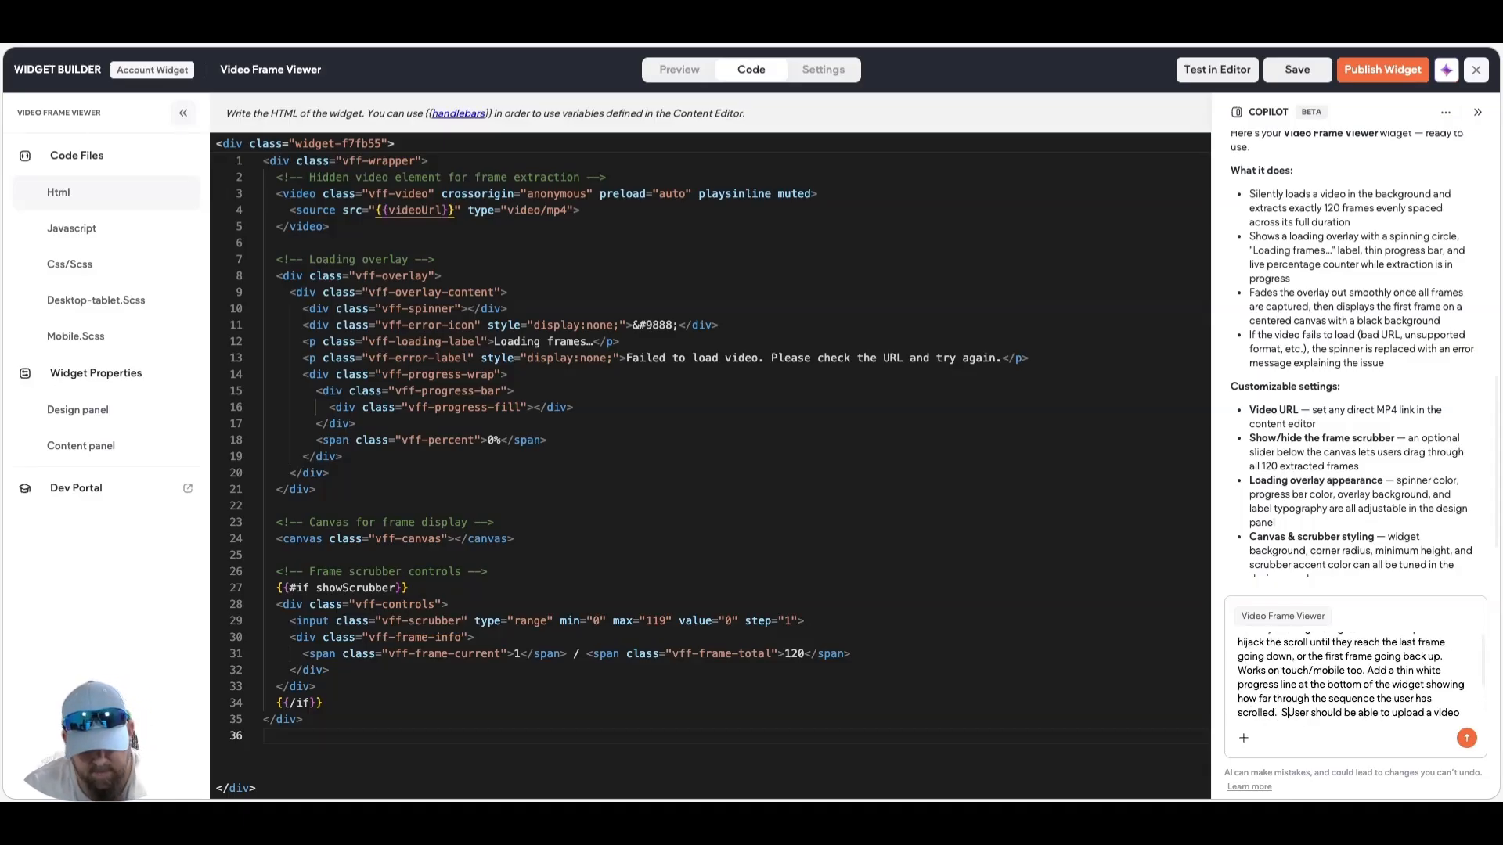
pyautogui.write('ng')
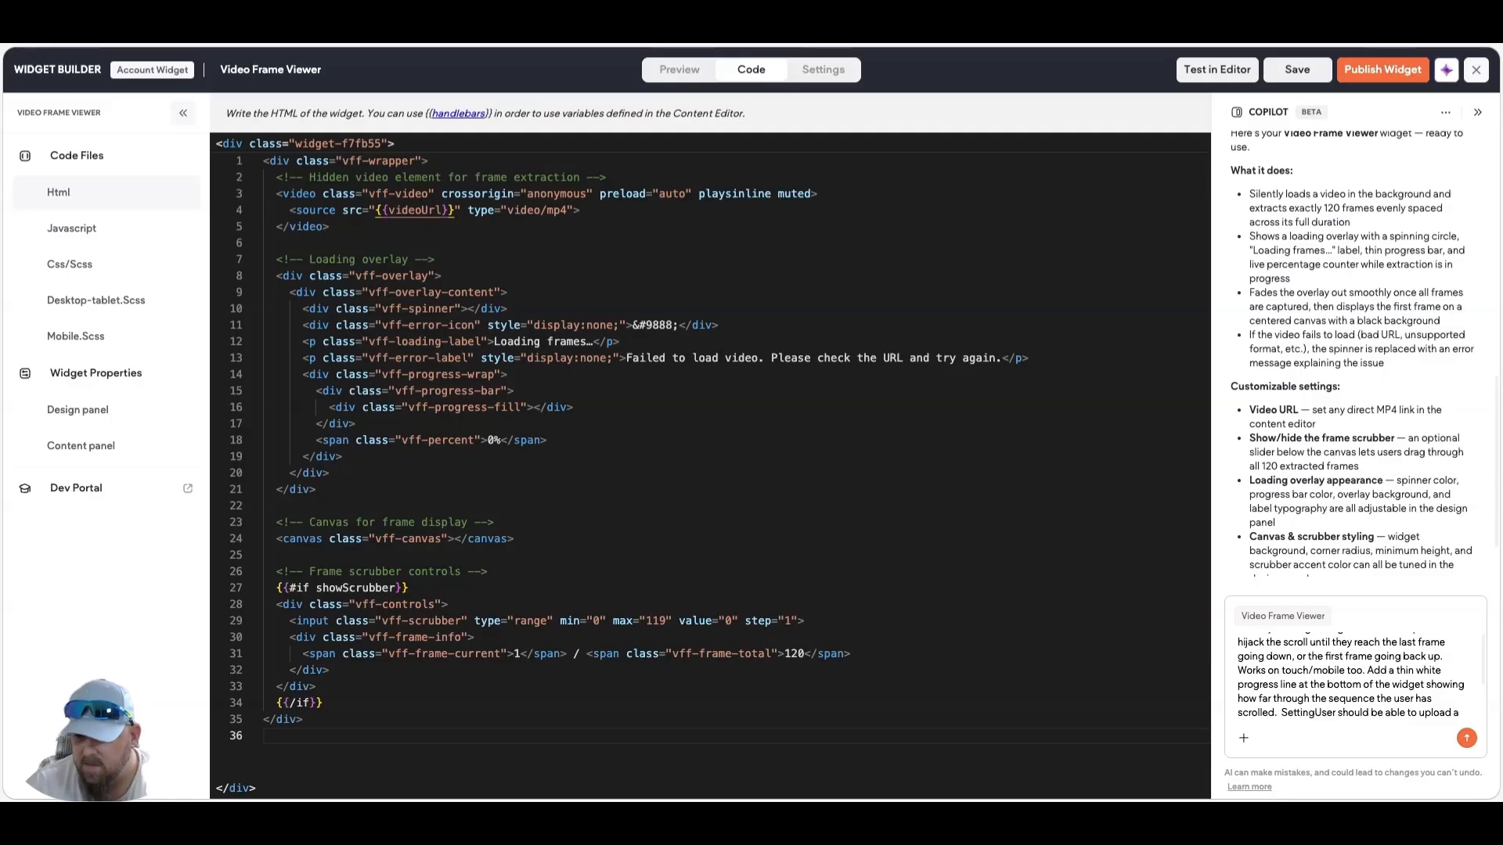
pyautogui.write('s that shou')
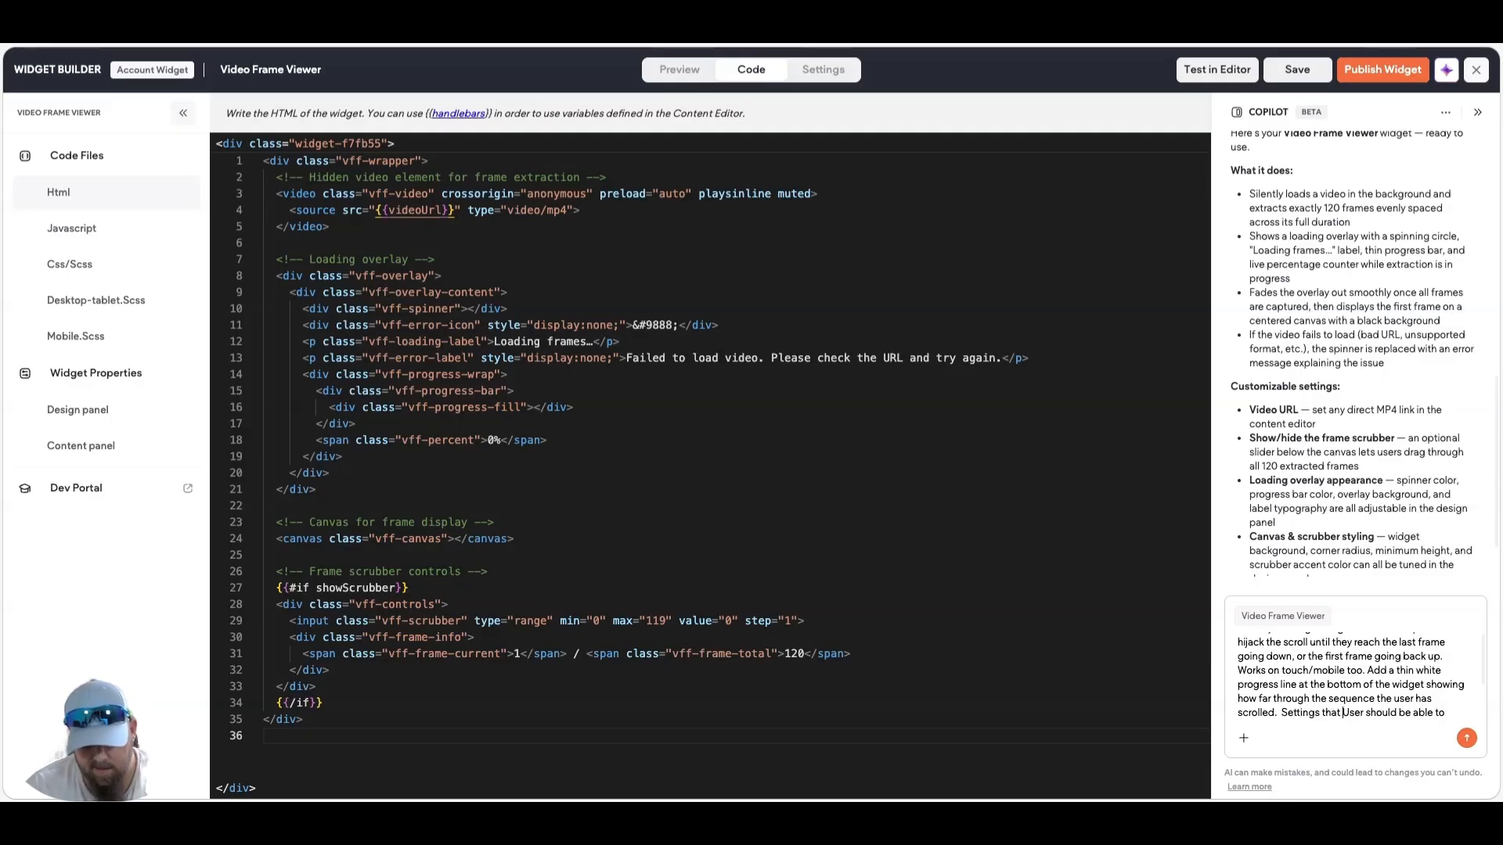
pyautogui.write('ld be')
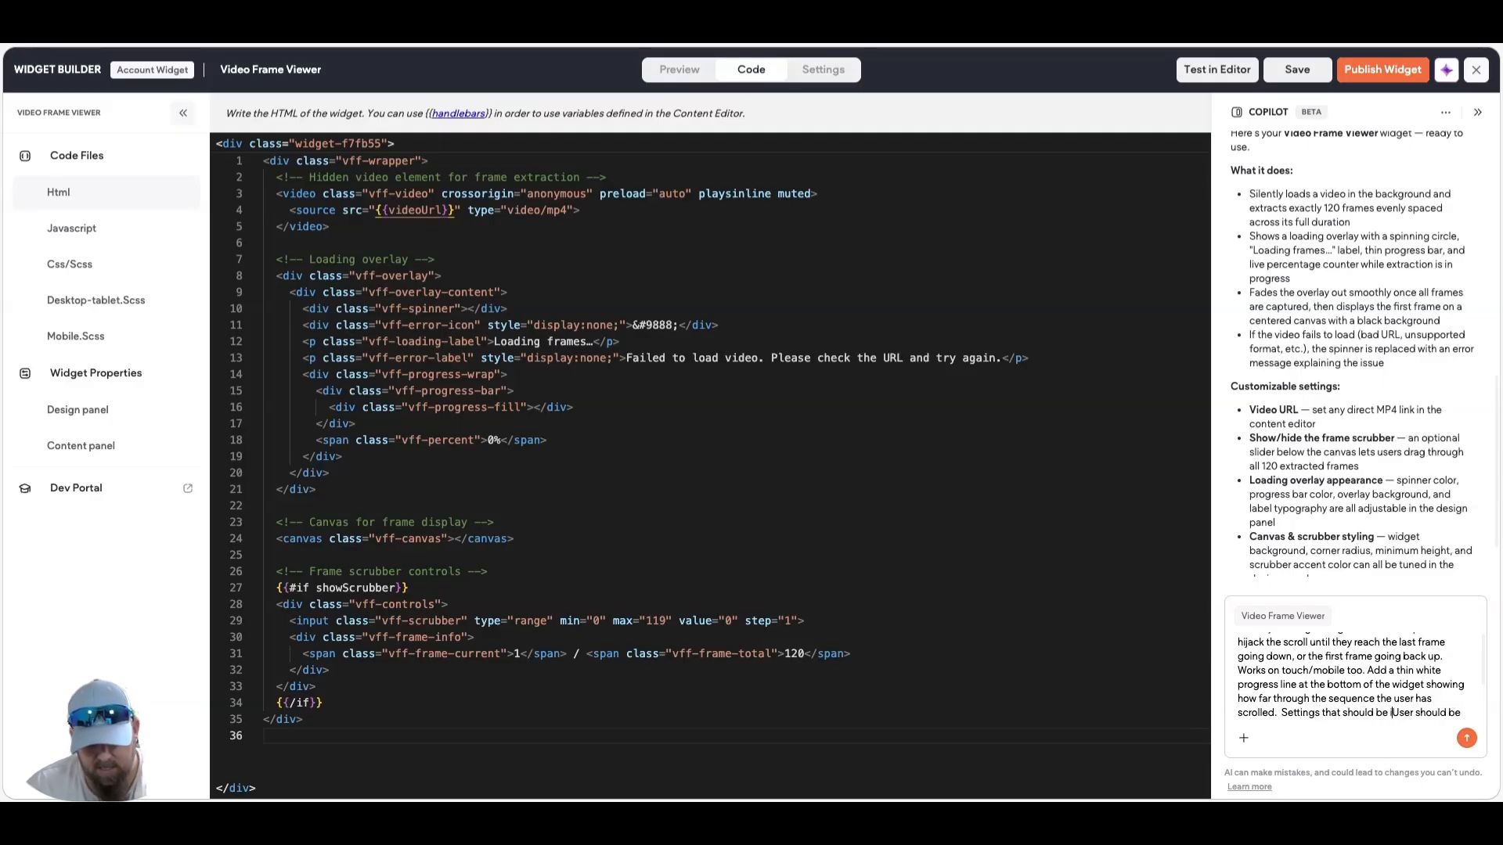
pyautogui.write(' in the content tab')
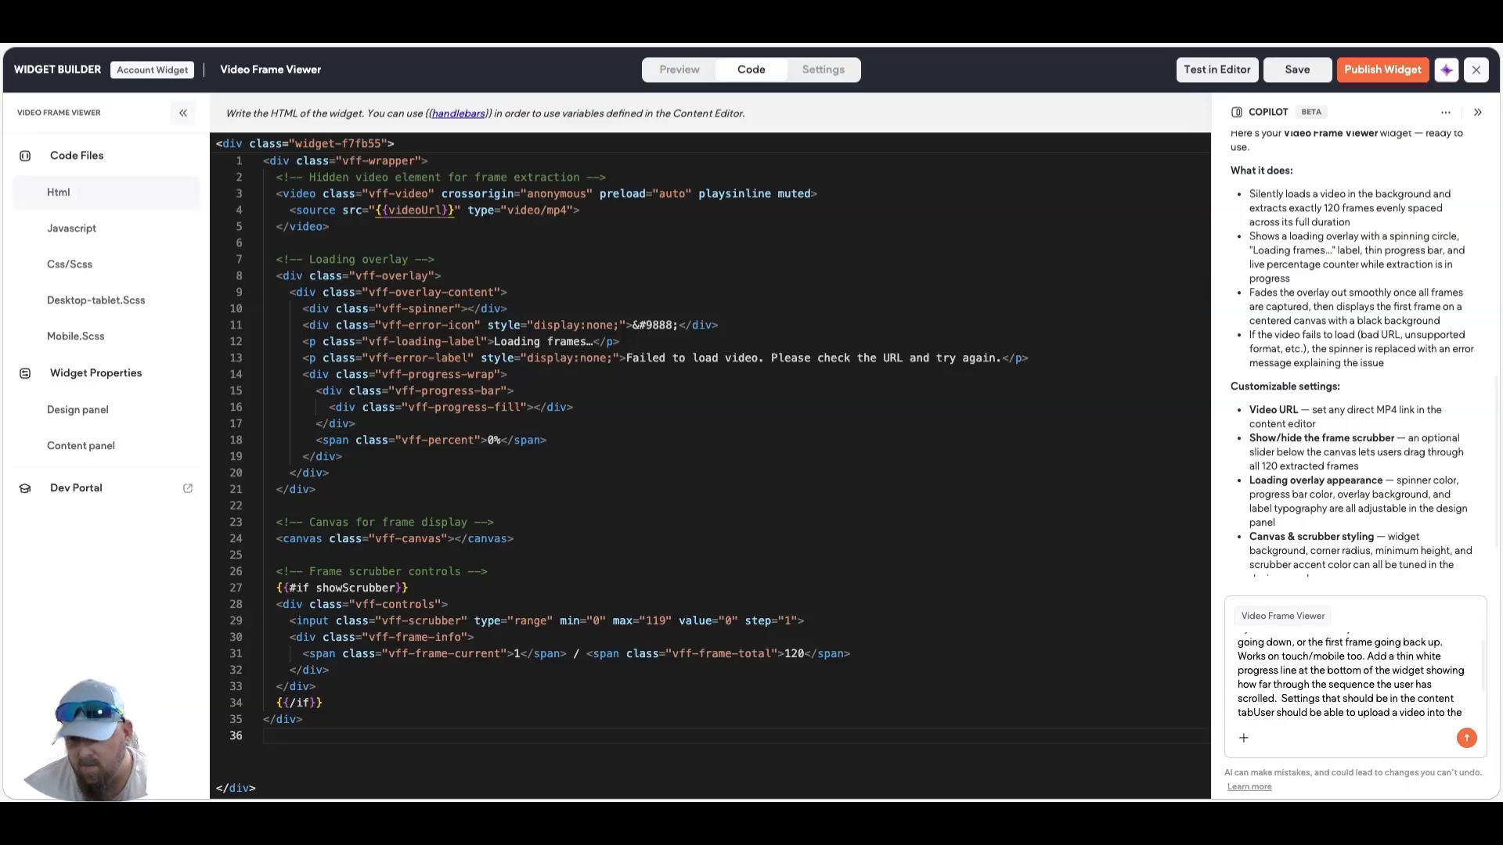
pyautogui.write('.')
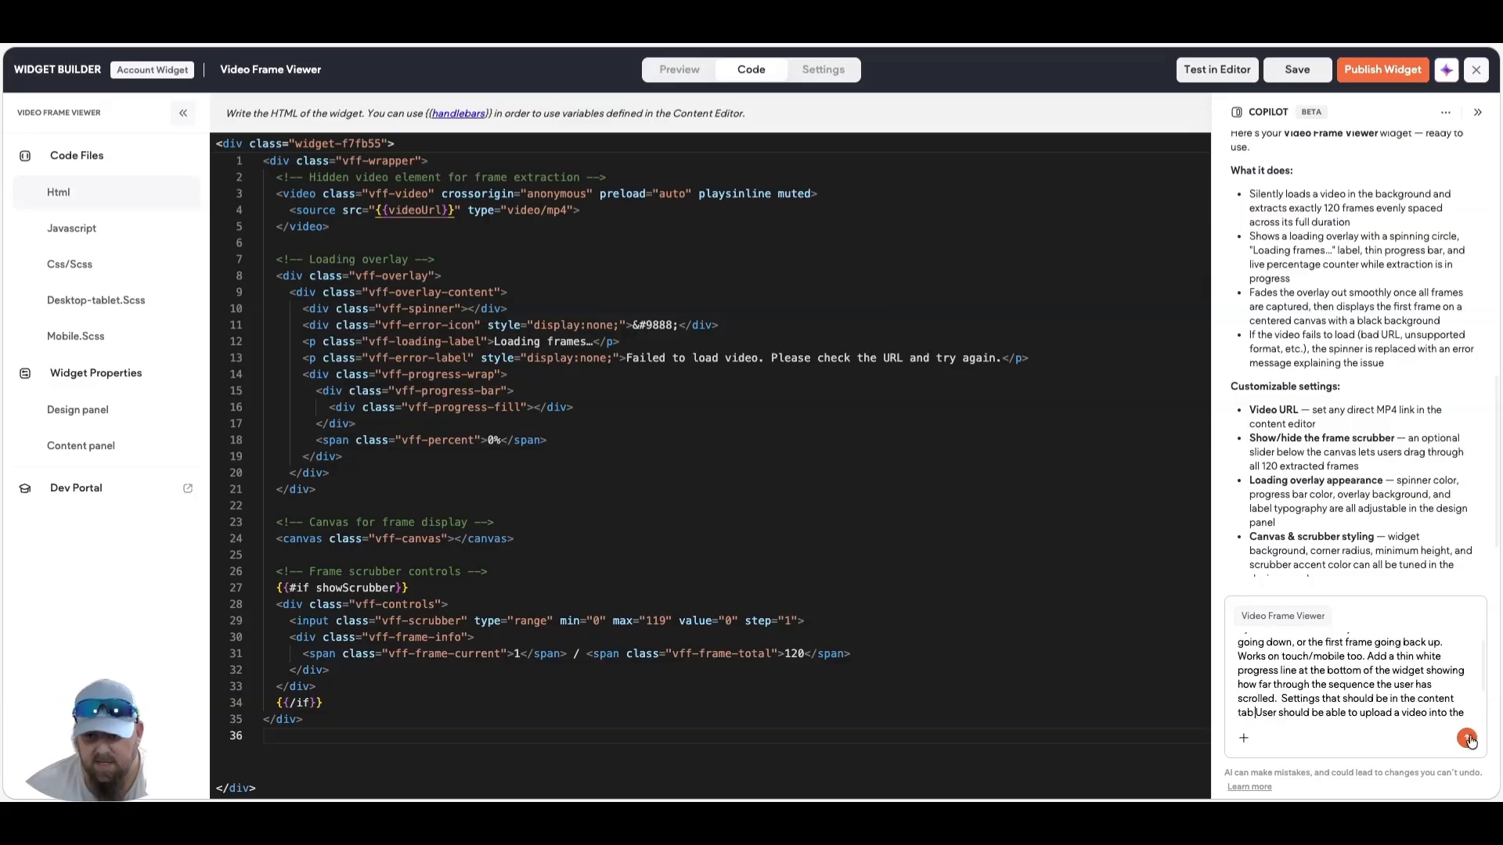
# - Send the completed follow-up prompt to Copilot and open the content settings of the regenerated widget in the test editor
pyautogui.click(1466, 738)
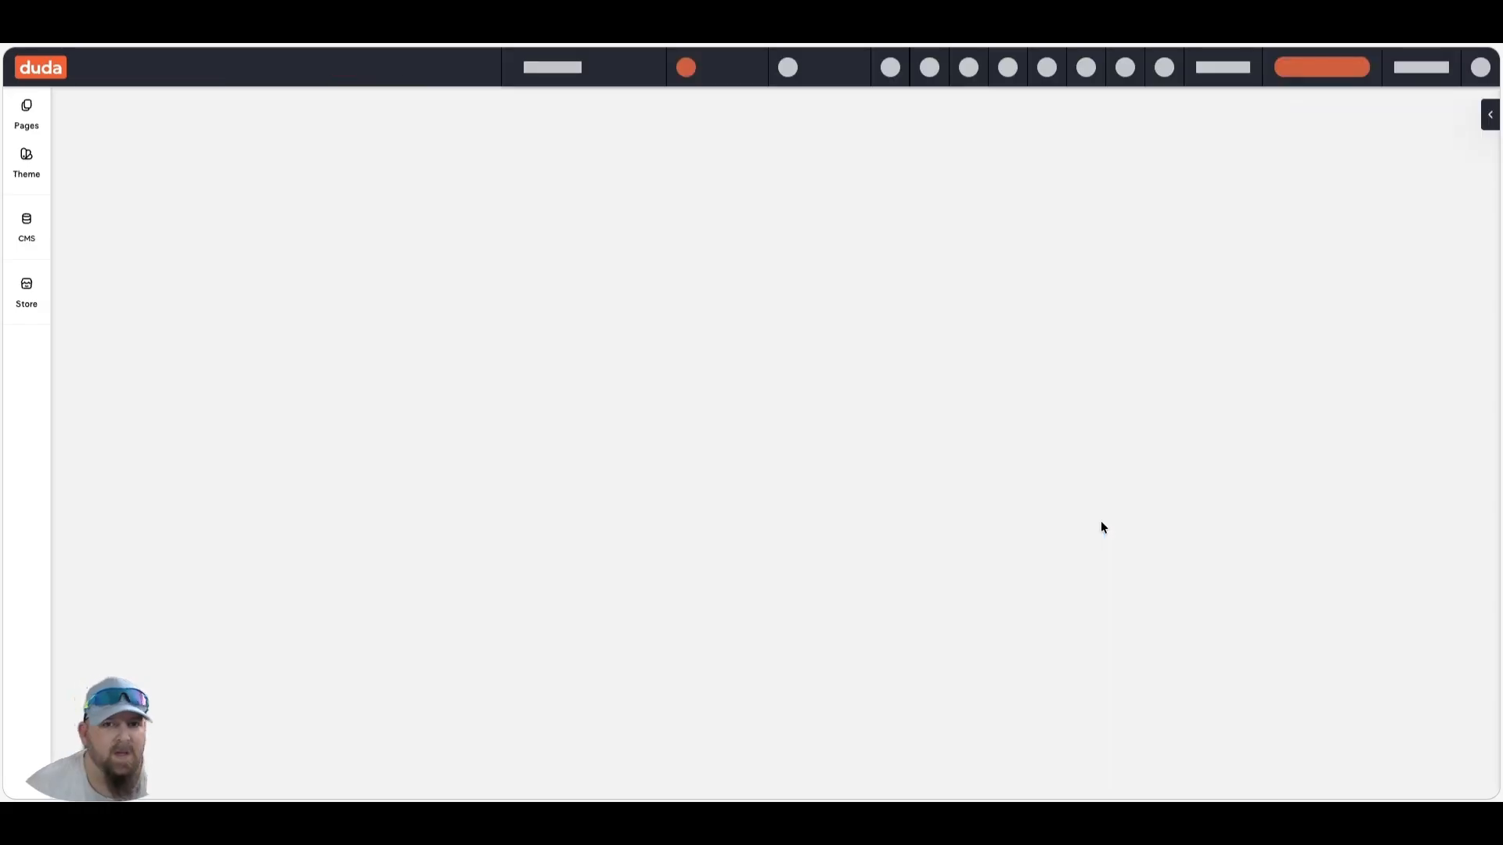
pyautogui.click(266, 214)
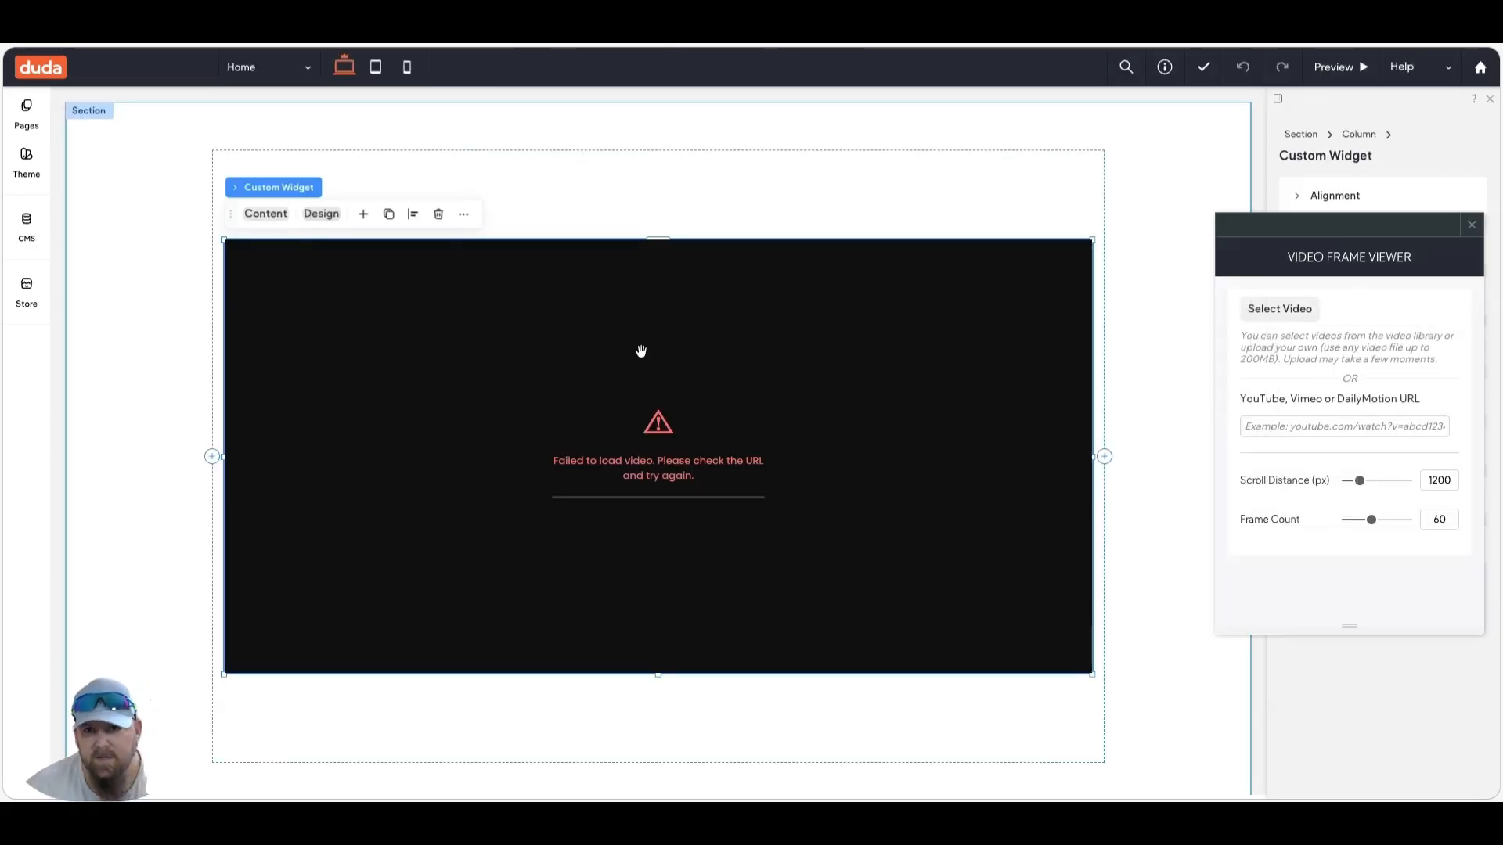
# - Upload openart-video_7c63f8ce_1775180315541.mp4 from Downloads and select it as the widget's video
pyautogui.click(1283, 315)
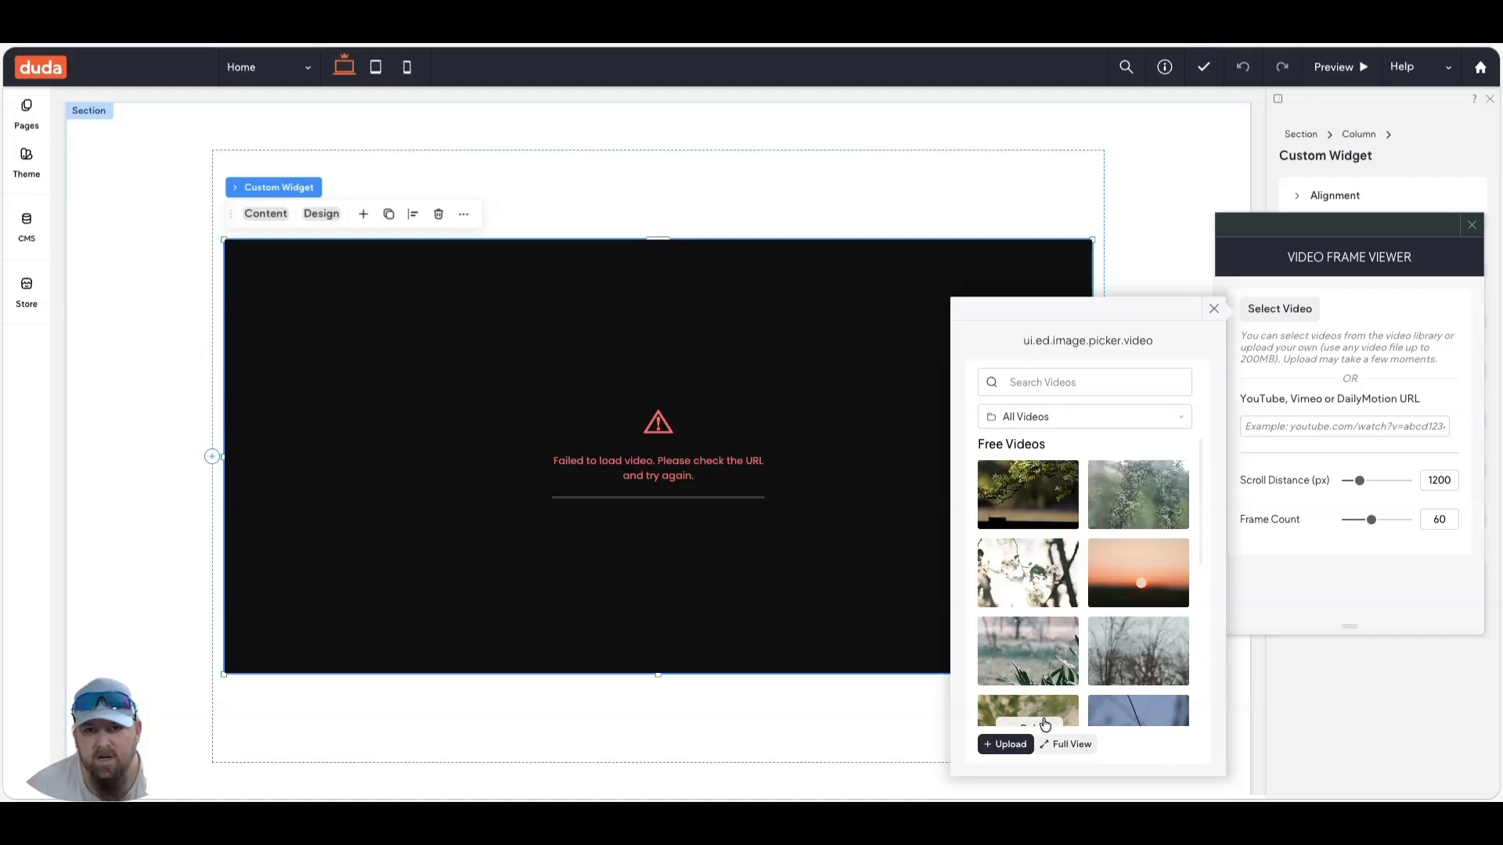
pyautogui.click(1008, 743)
pyautogui.click(767, 400)
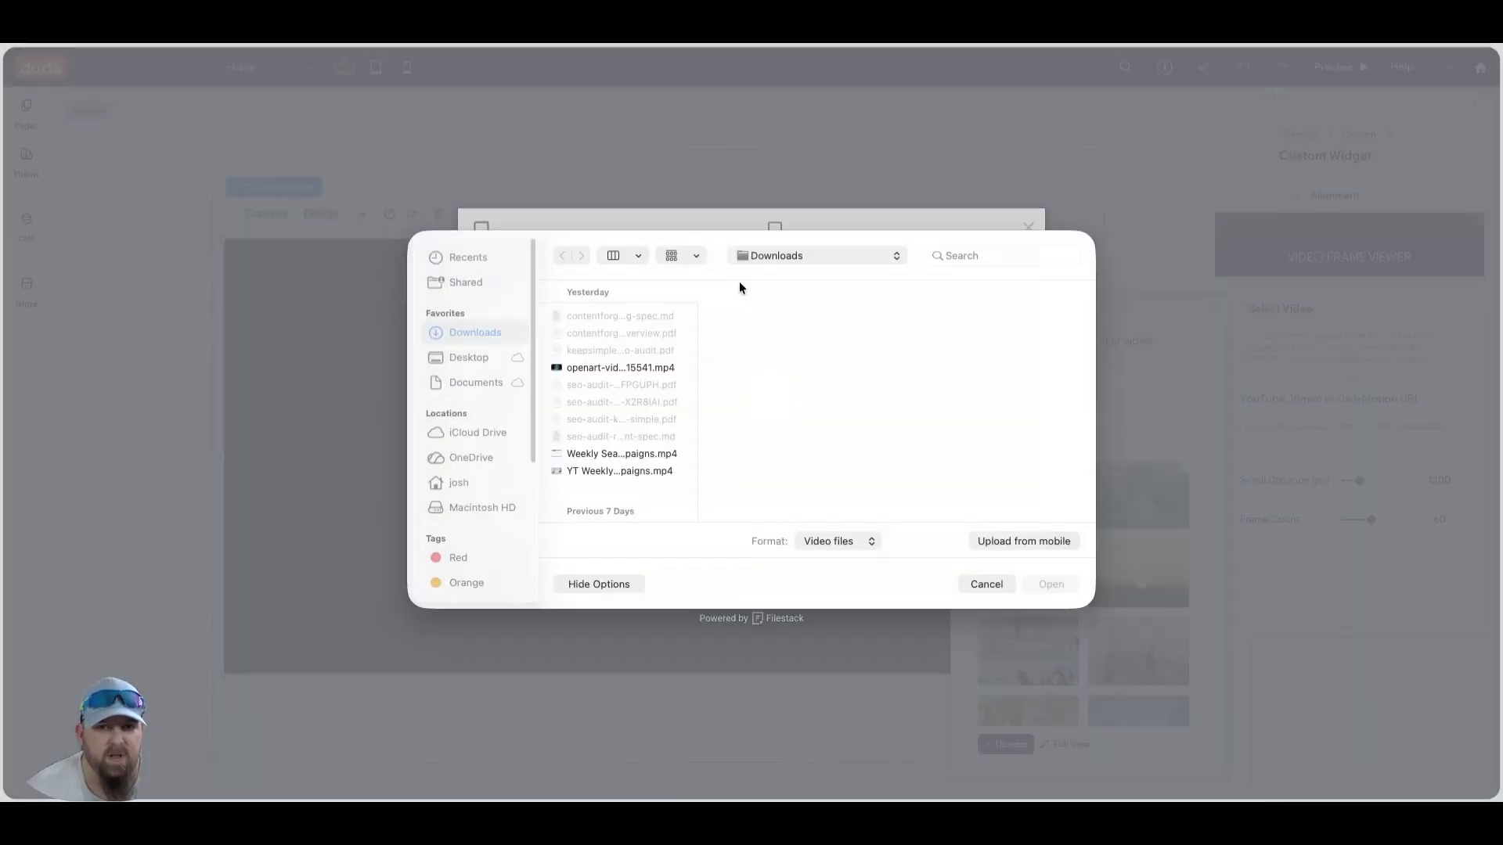
pyautogui.click(571, 370)
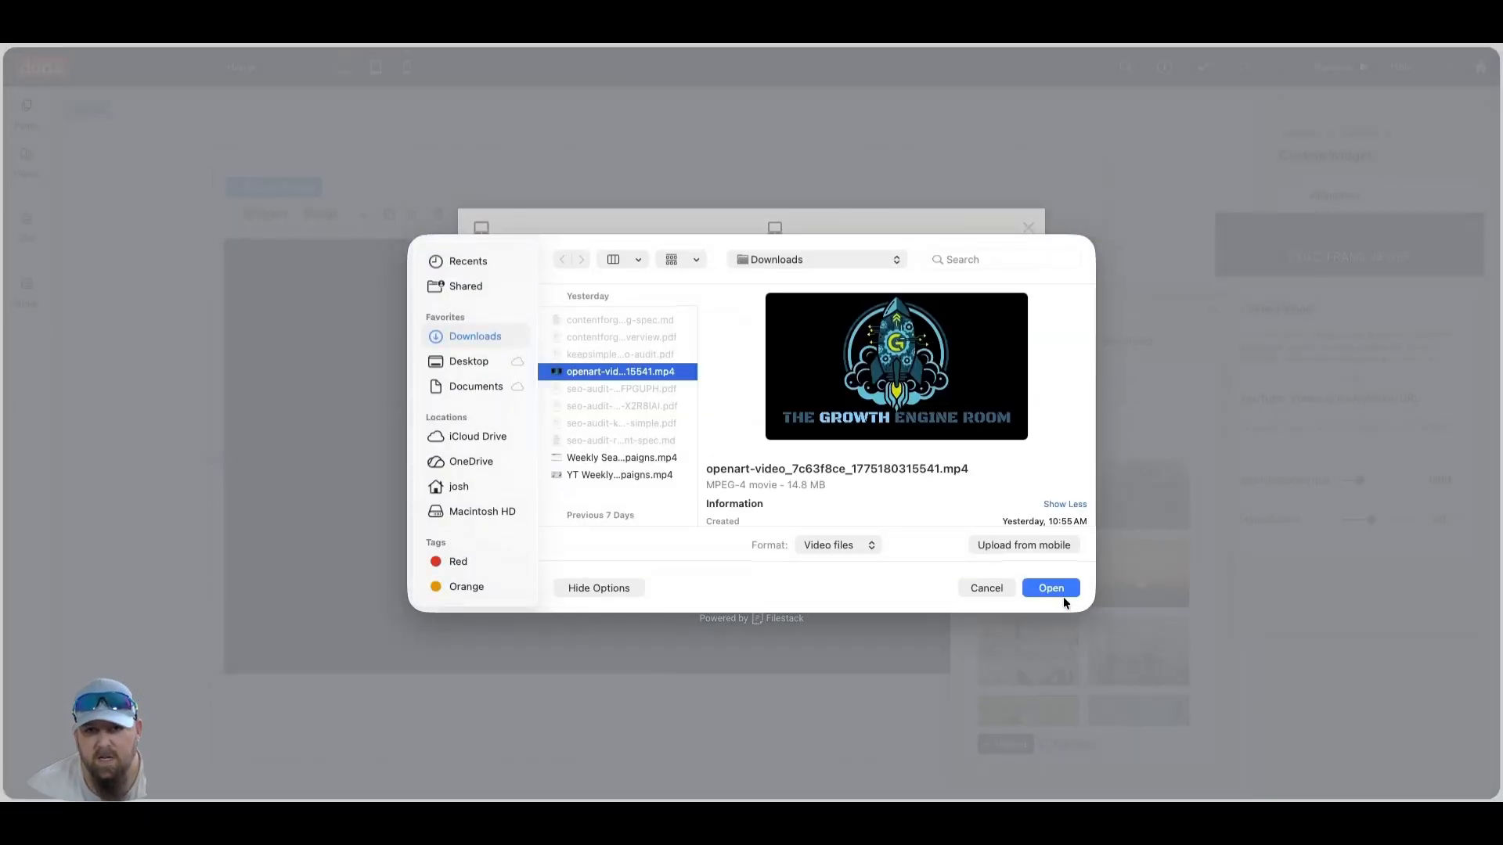
pyautogui.click(1061, 592)
pyautogui.click(983, 583)
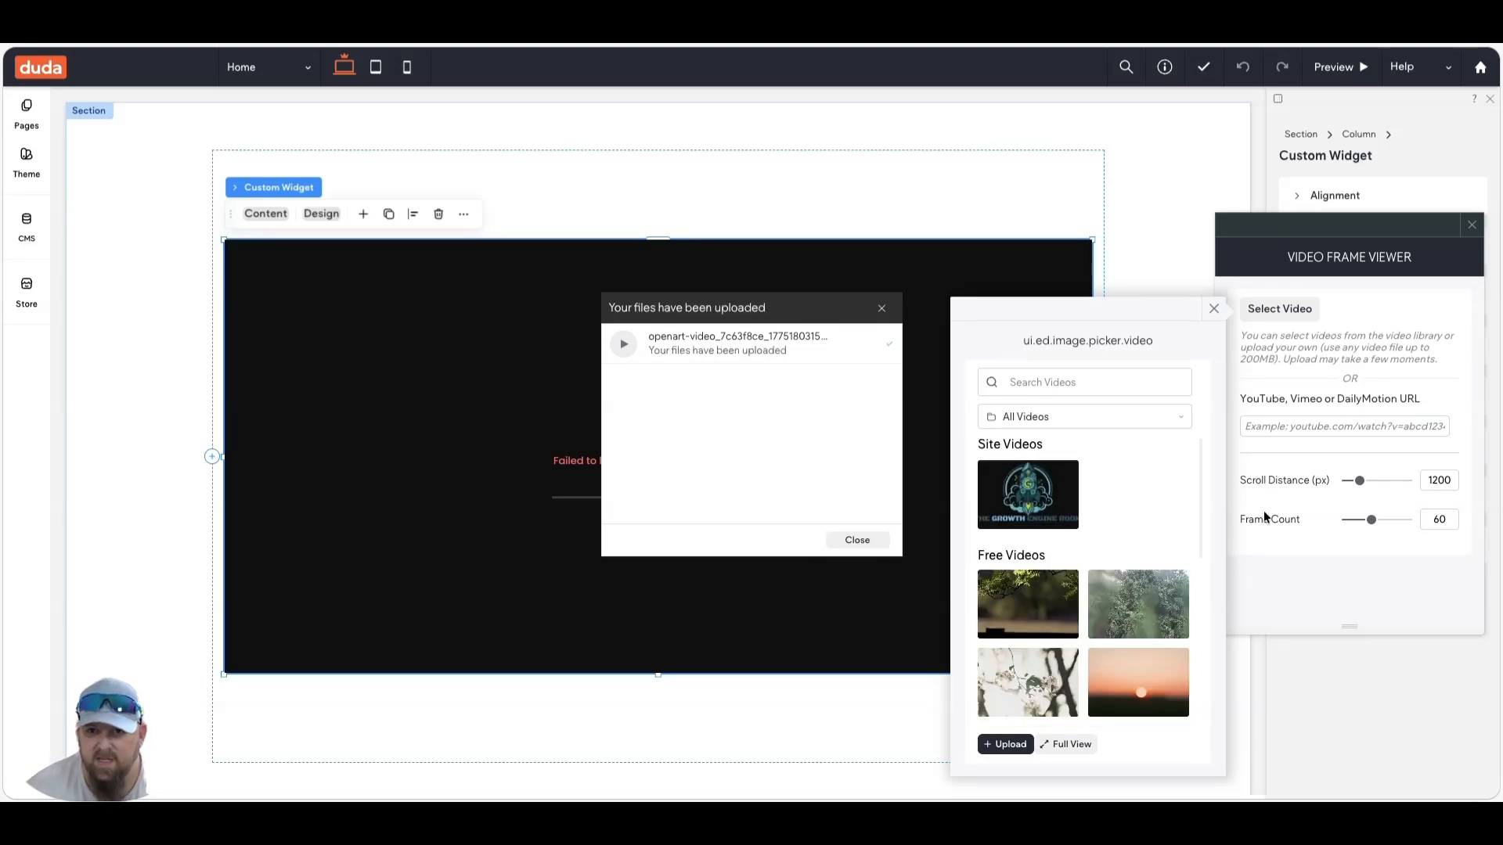
pyautogui.click(857, 540)
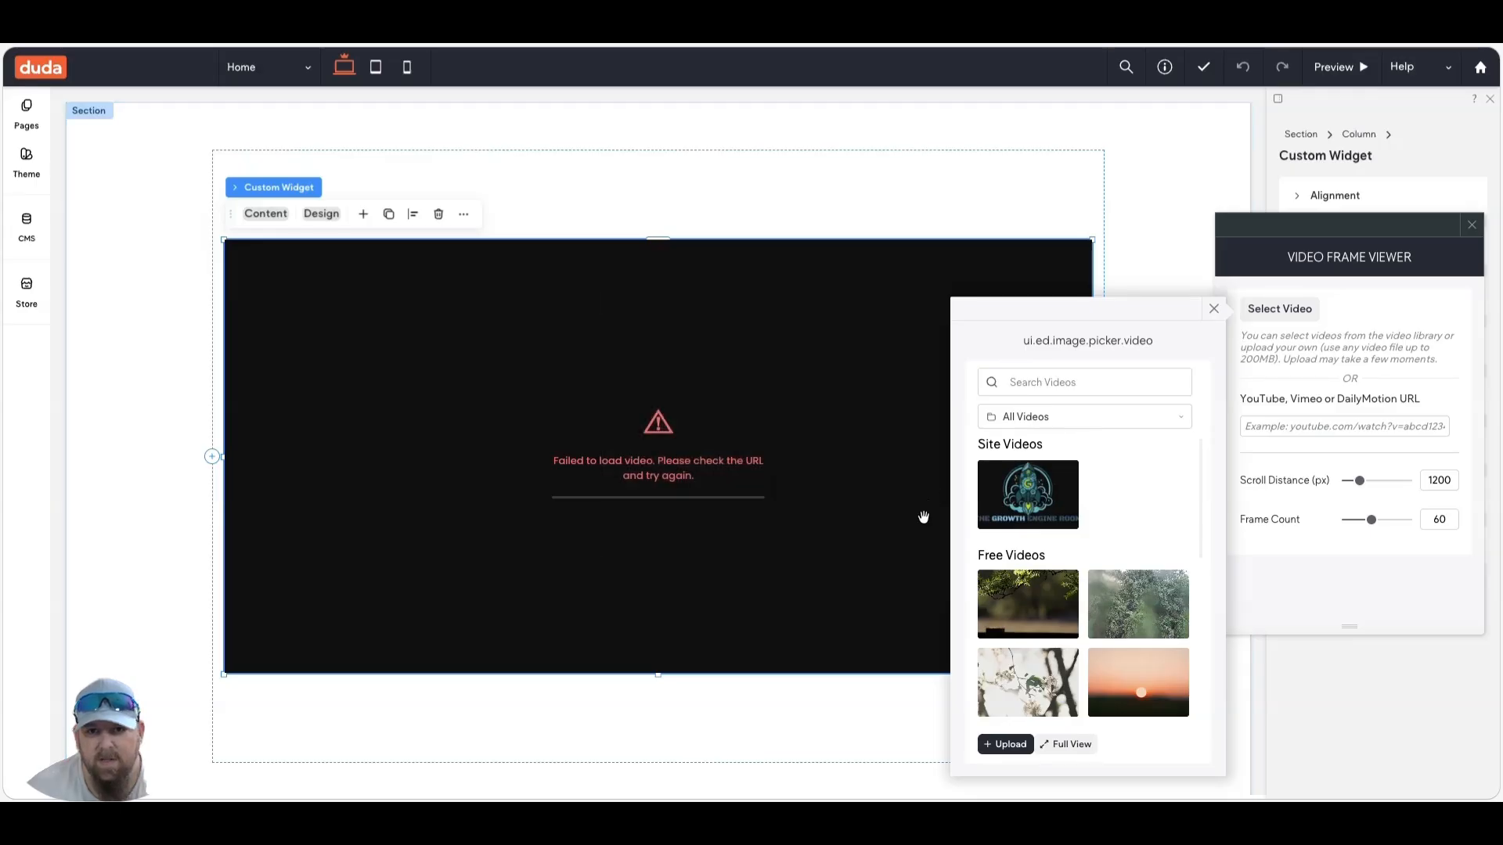
pyautogui.click(1002, 508)
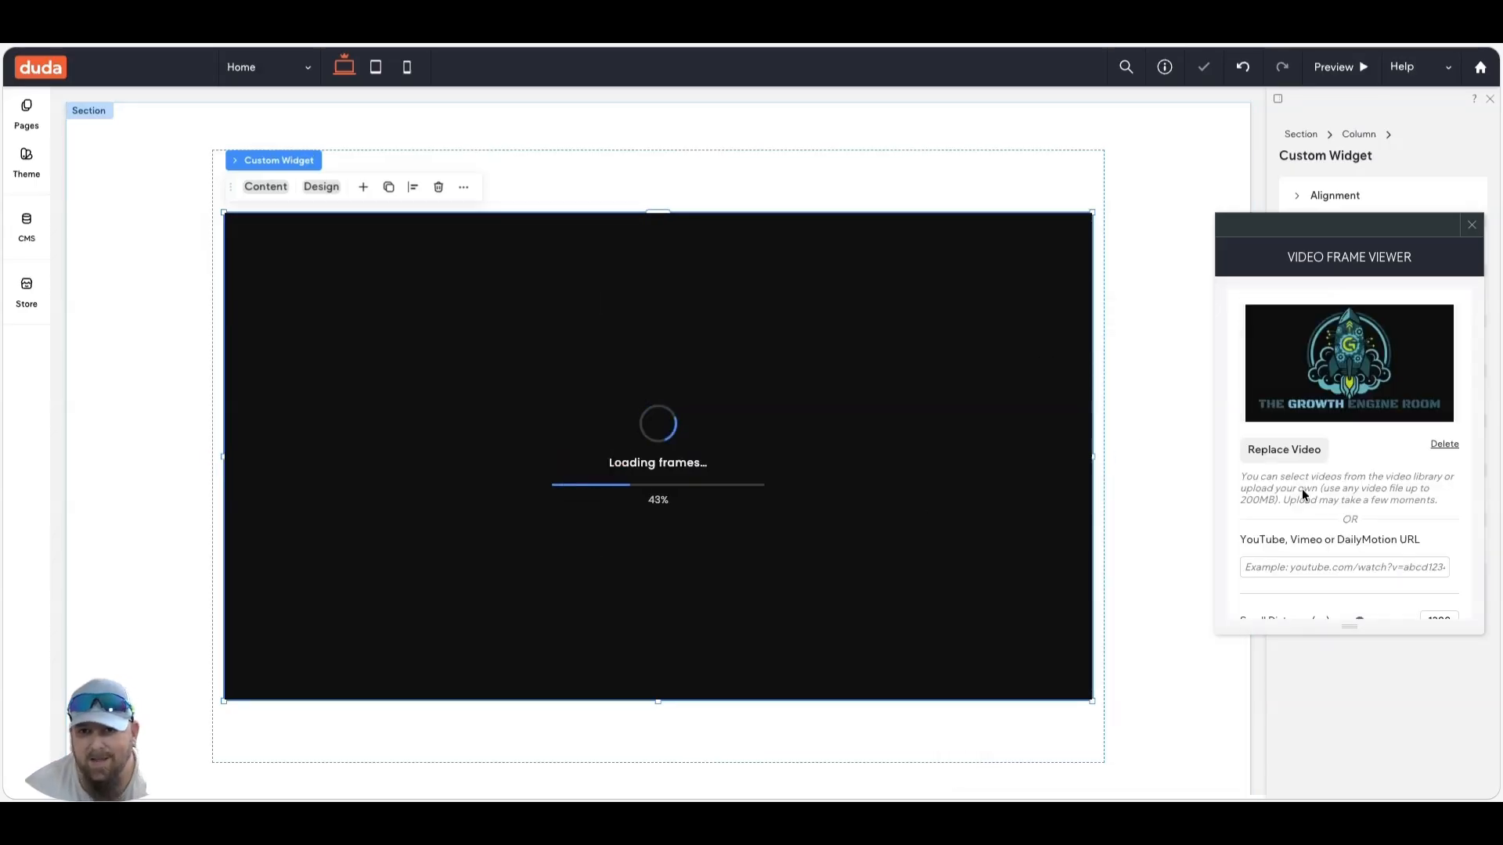
# - Set the widget's frame count to 120
pyautogui.scroll(-1, 1302, 488)
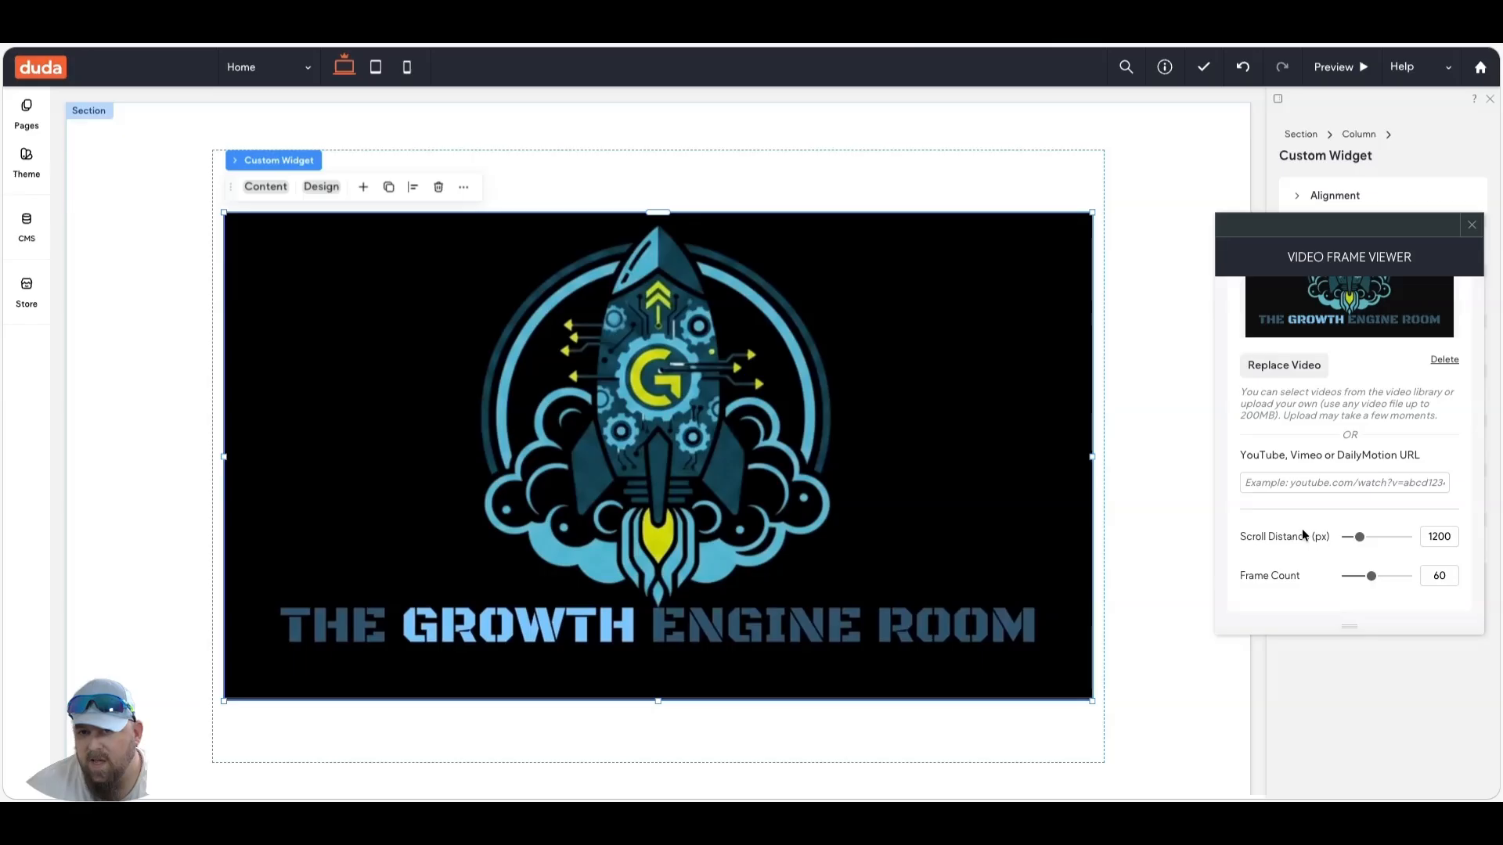
pyautogui.moveTo(1373, 583); pyautogui.dragTo(1406, 580)
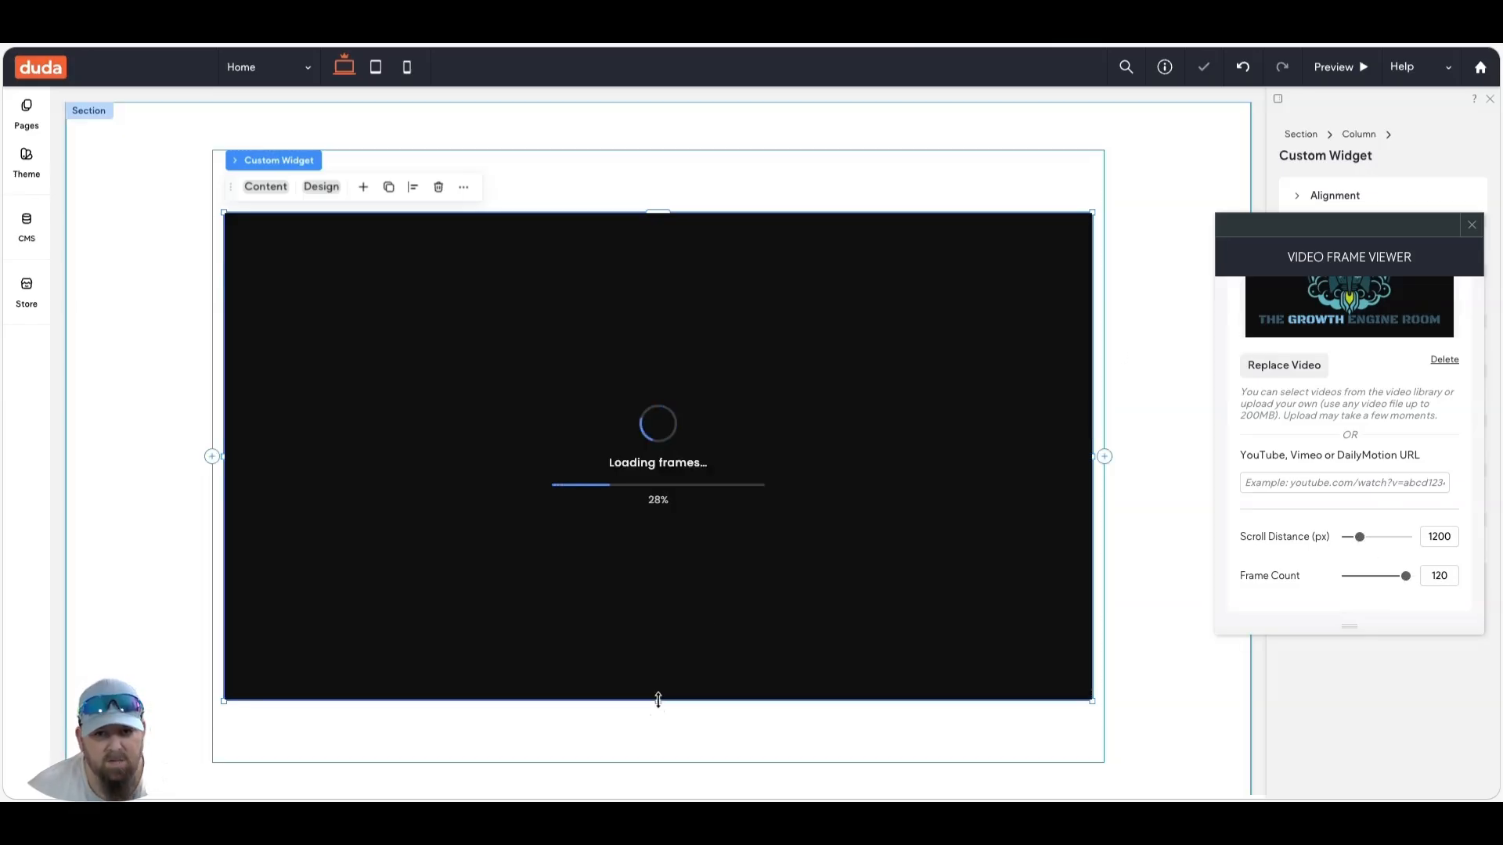
# - Shrink the video widget to about two thirds of the column's width and centre it horizontally
pyautogui.moveTo(658, 695)
pyautogui.mouseDown()
pyautogui.moveTo(658, 708)
pyautogui.moveTo(667, 681)
pyautogui.mouseUp()
pyautogui.moveTo(662, 711); pyautogui.dragTo(661, 710)
pyautogui.moveTo(1091, 205); pyautogui.dragTo(820, 276)
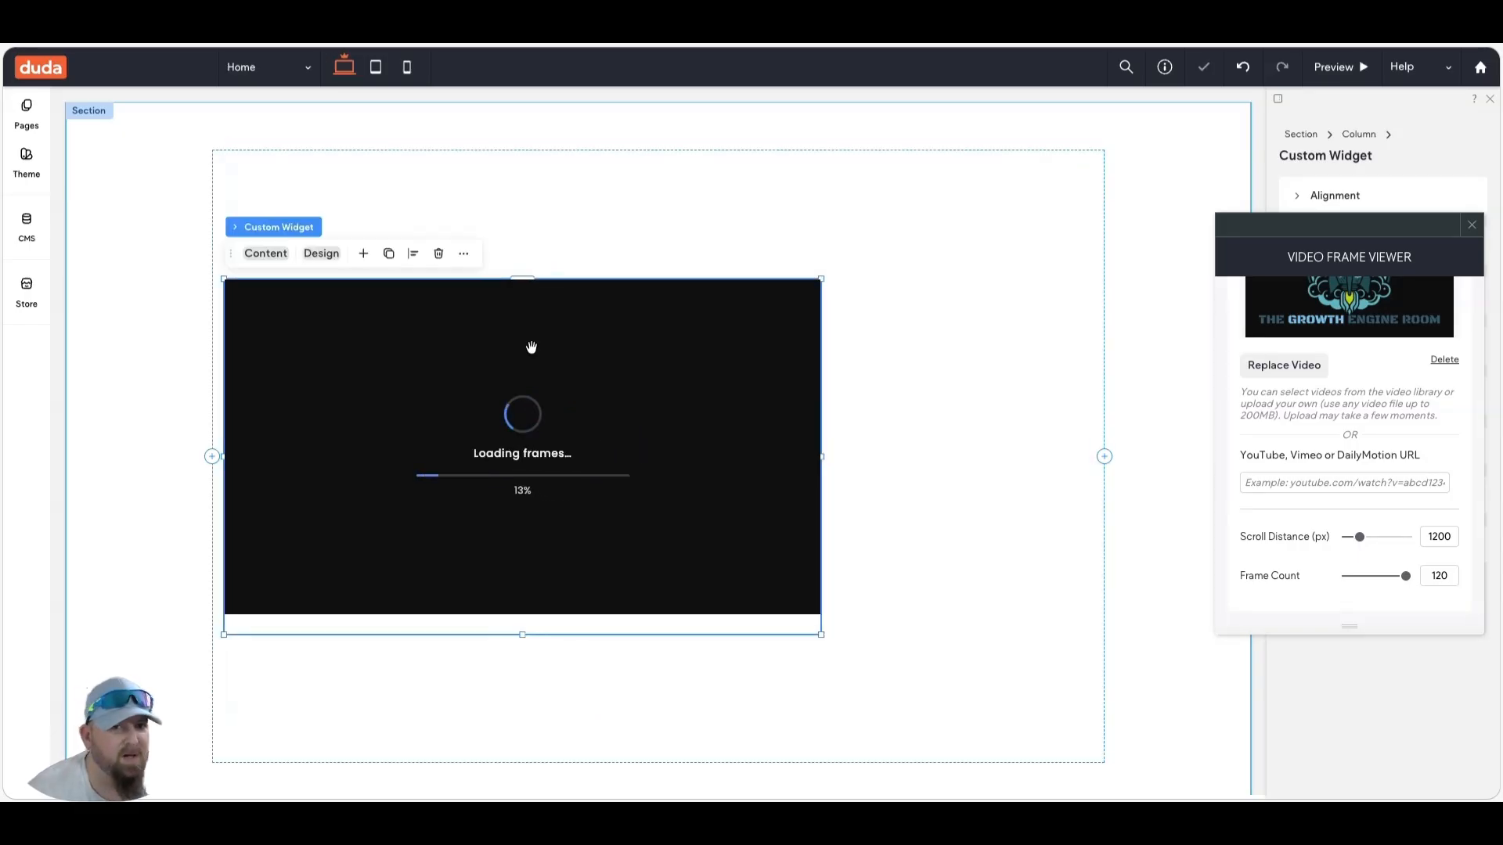
pyautogui.click(412, 253)
pyautogui.click(399, 287)
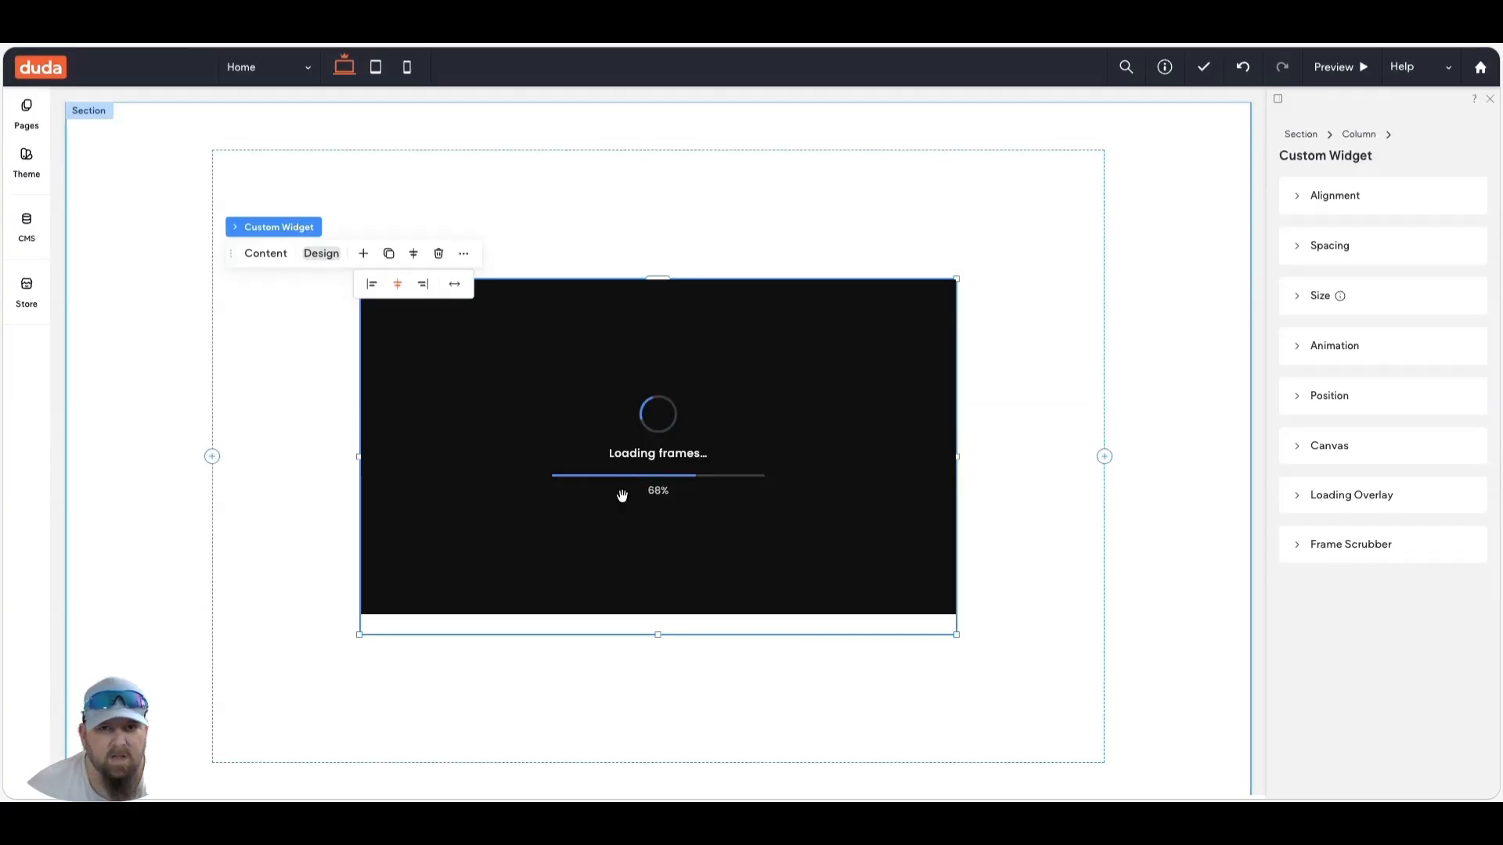
# - Scroll forward and back over the page to test the widget's scroll-driven frame playback
pyautogui.click(307, 406)
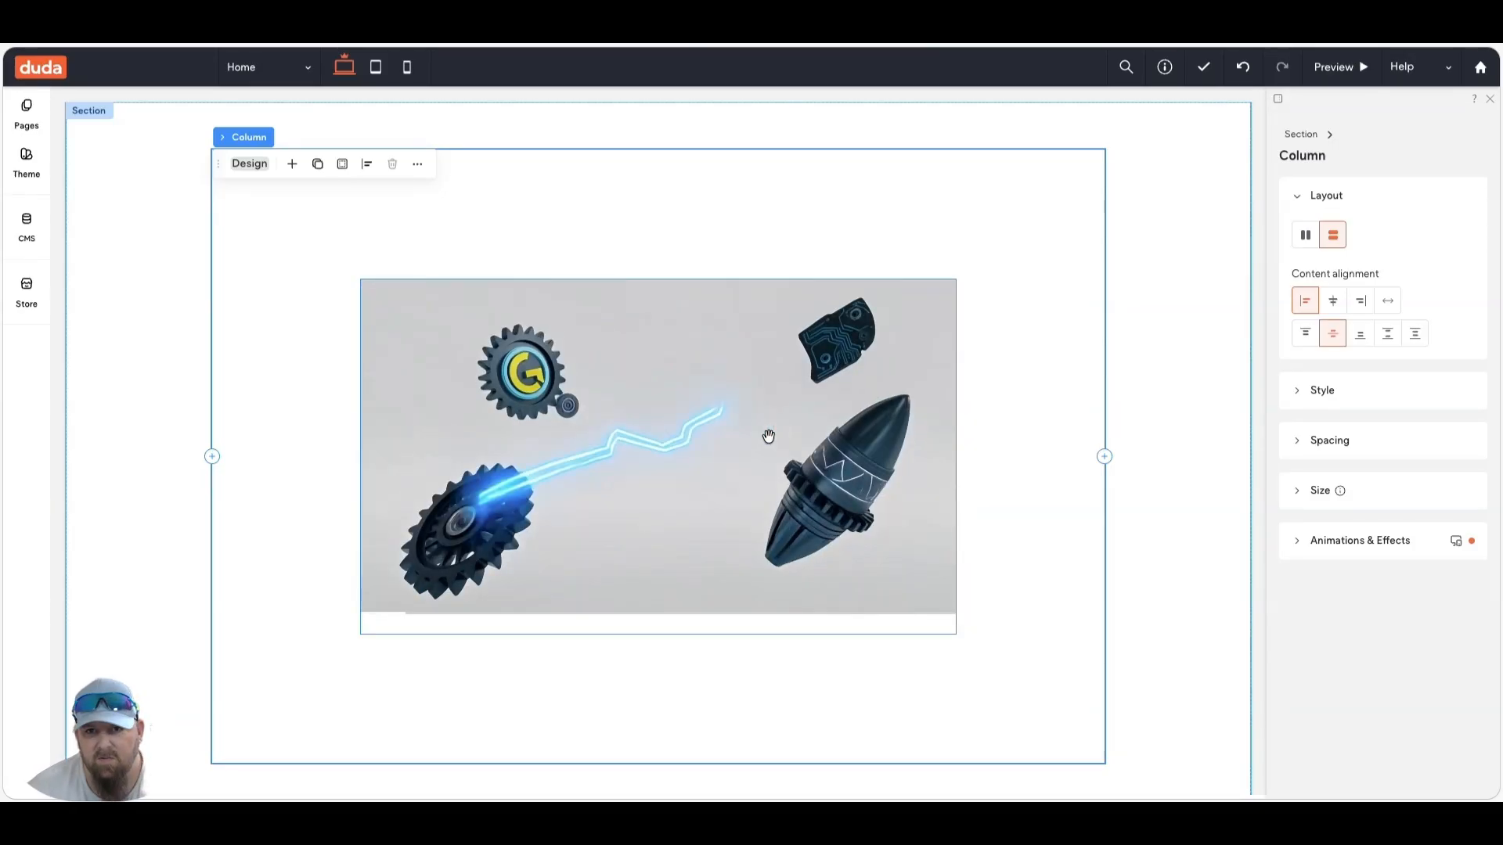
pyautogui.scroll(-1, 769, 436)
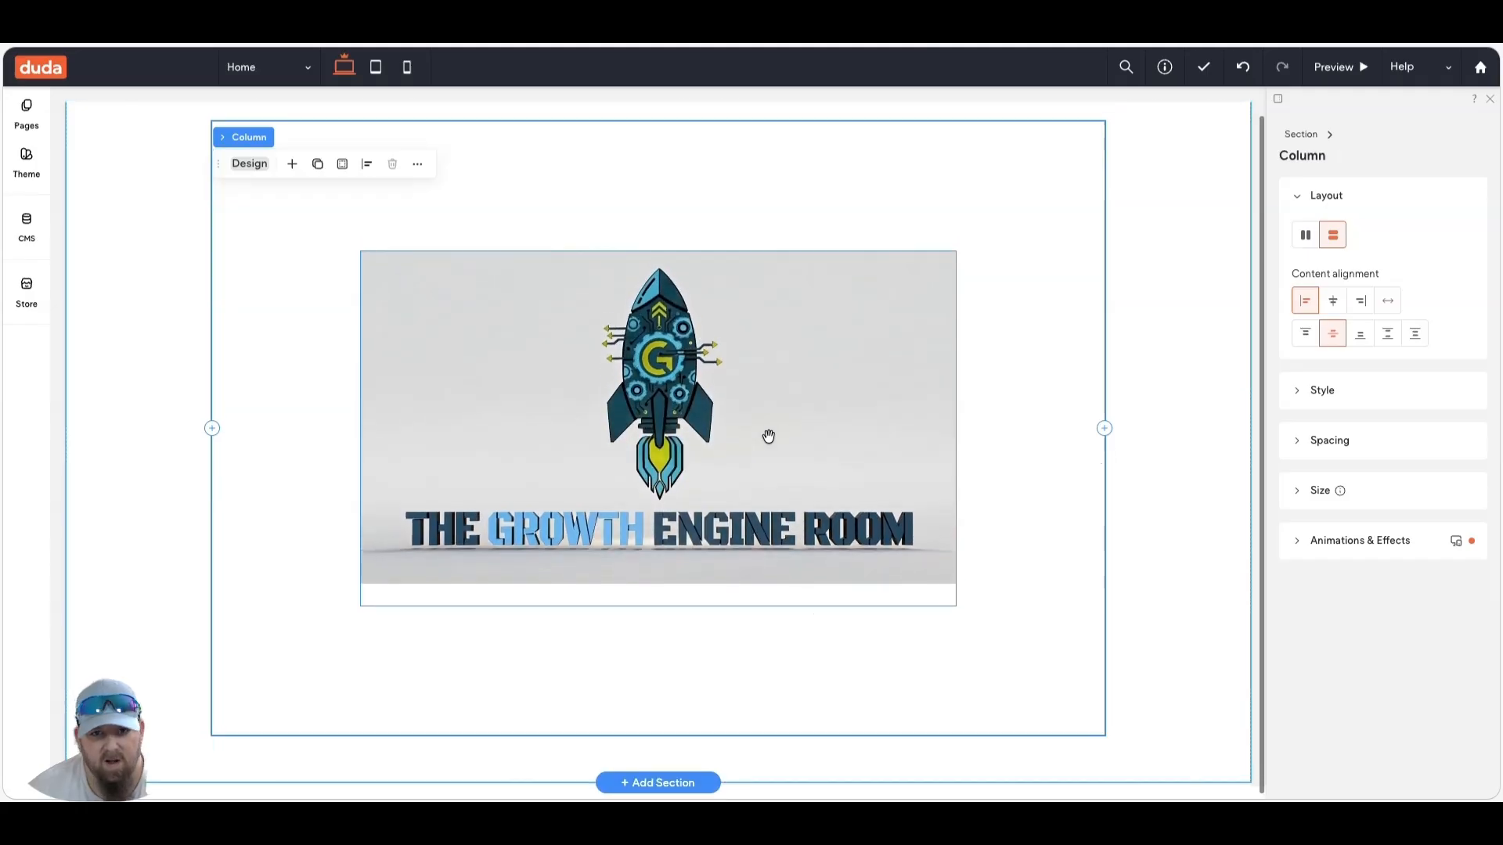
pyautogui.scroll(1, 769, 436)
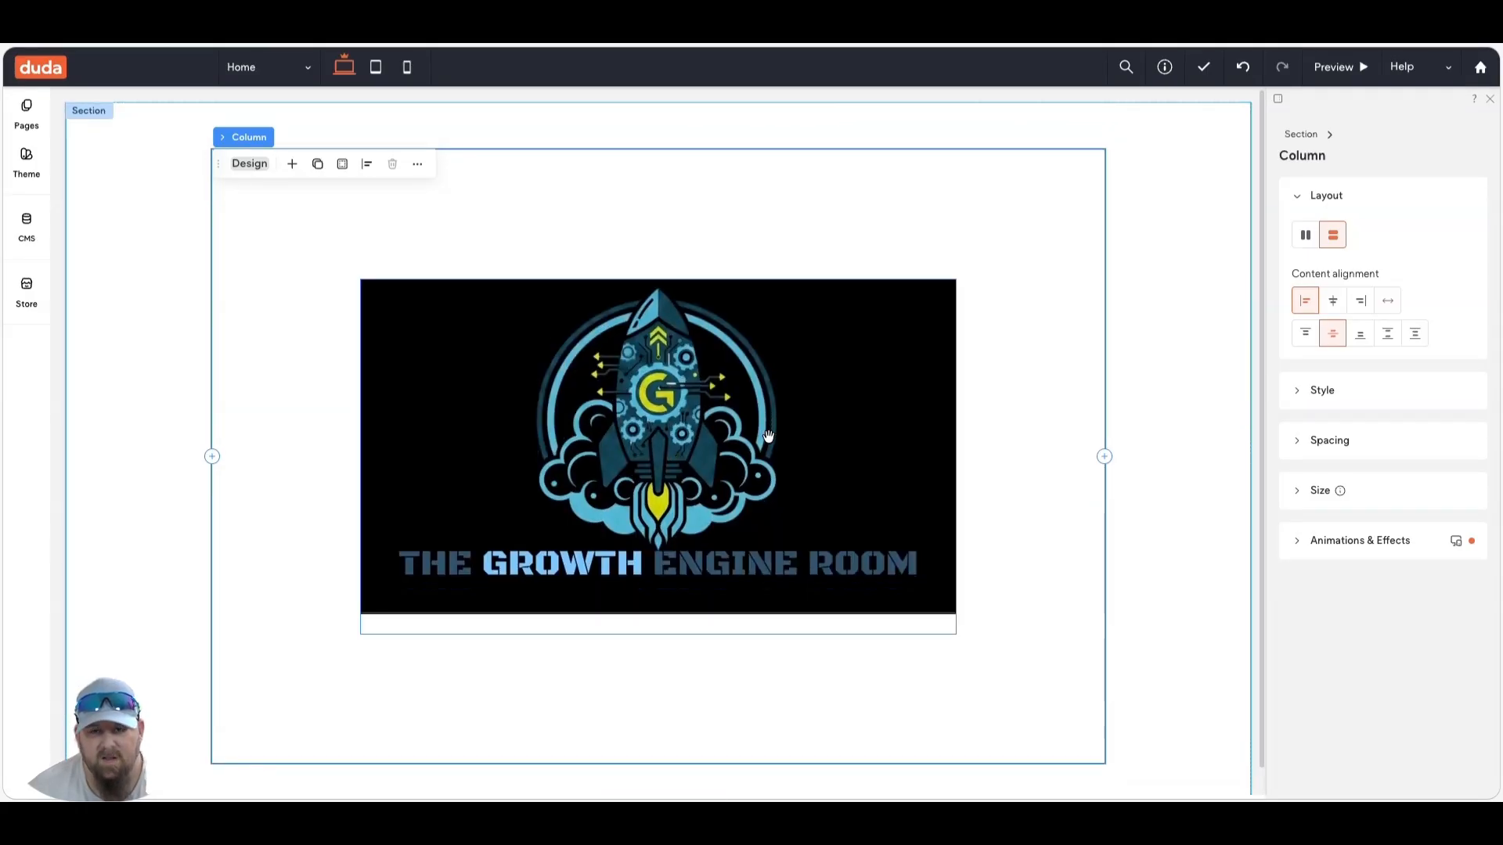
# - Inspect the widget's content settings and its Loading Overlay design settings
pyautogui.click(536, 354)
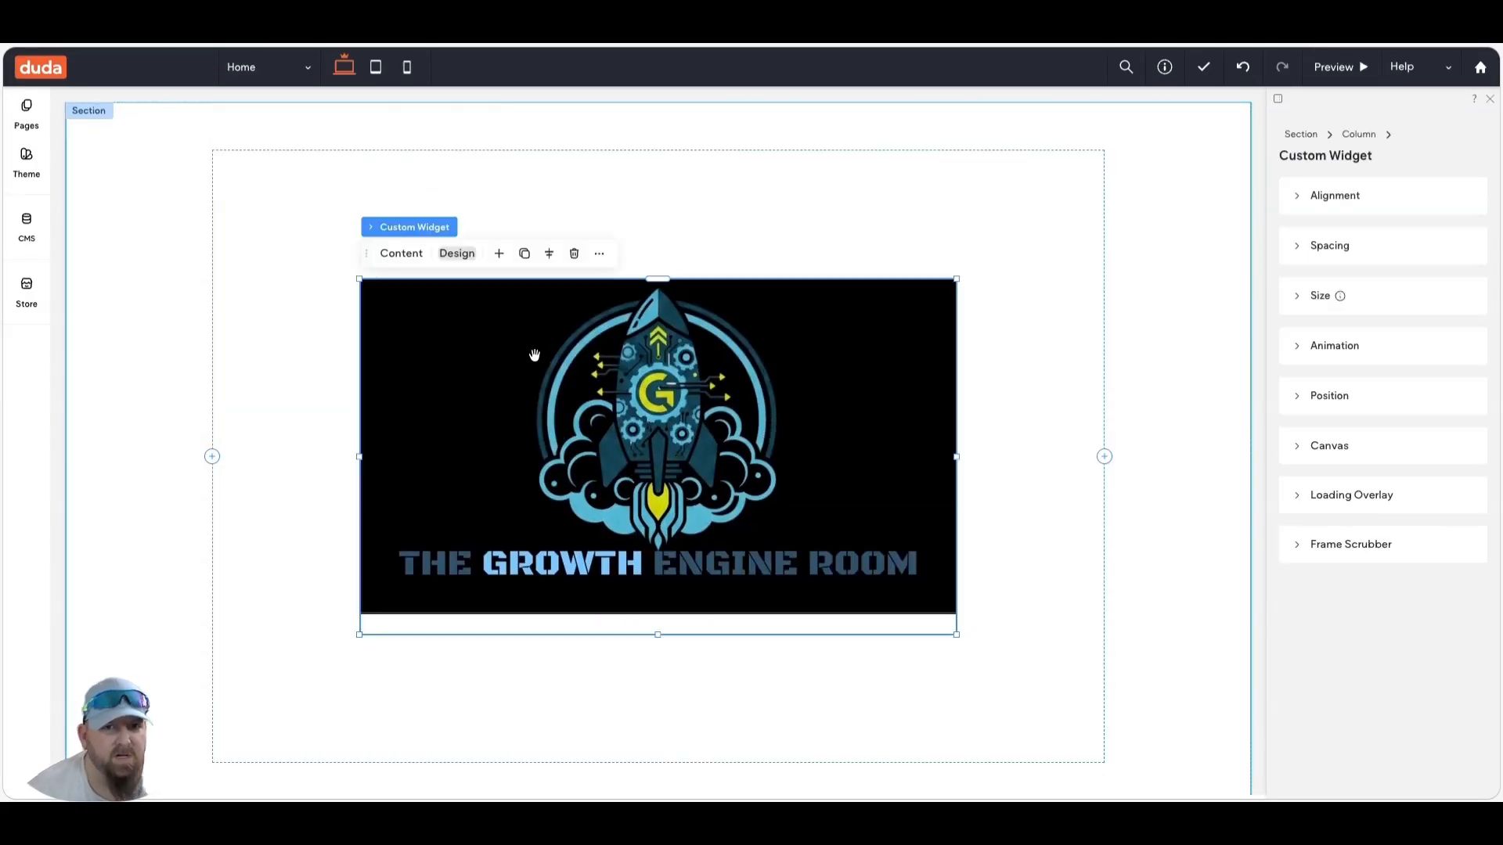
pyautogui.click(399, 253)
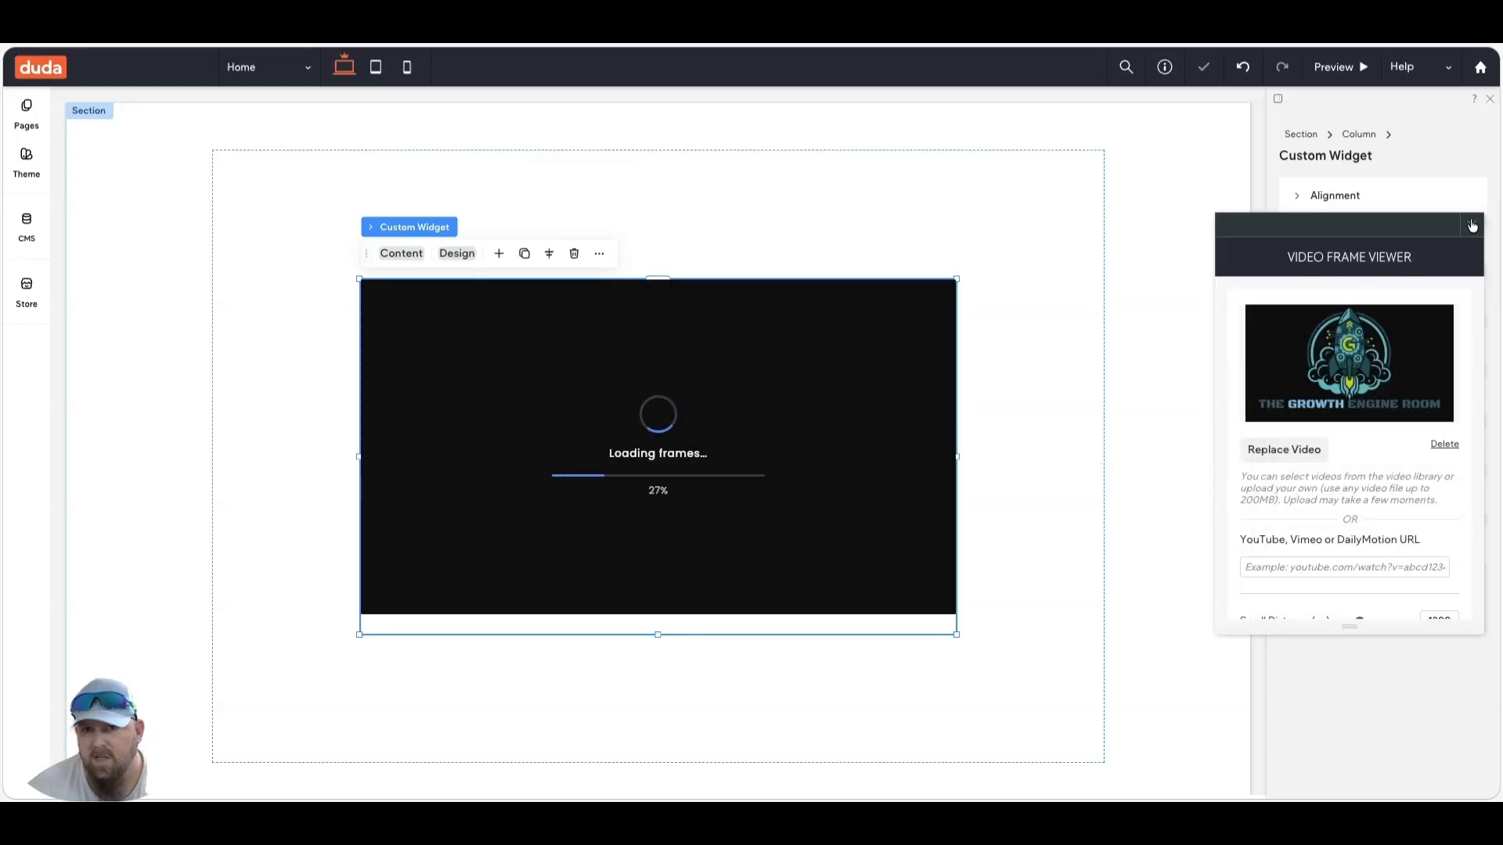
pyautogui.click(434, 225)
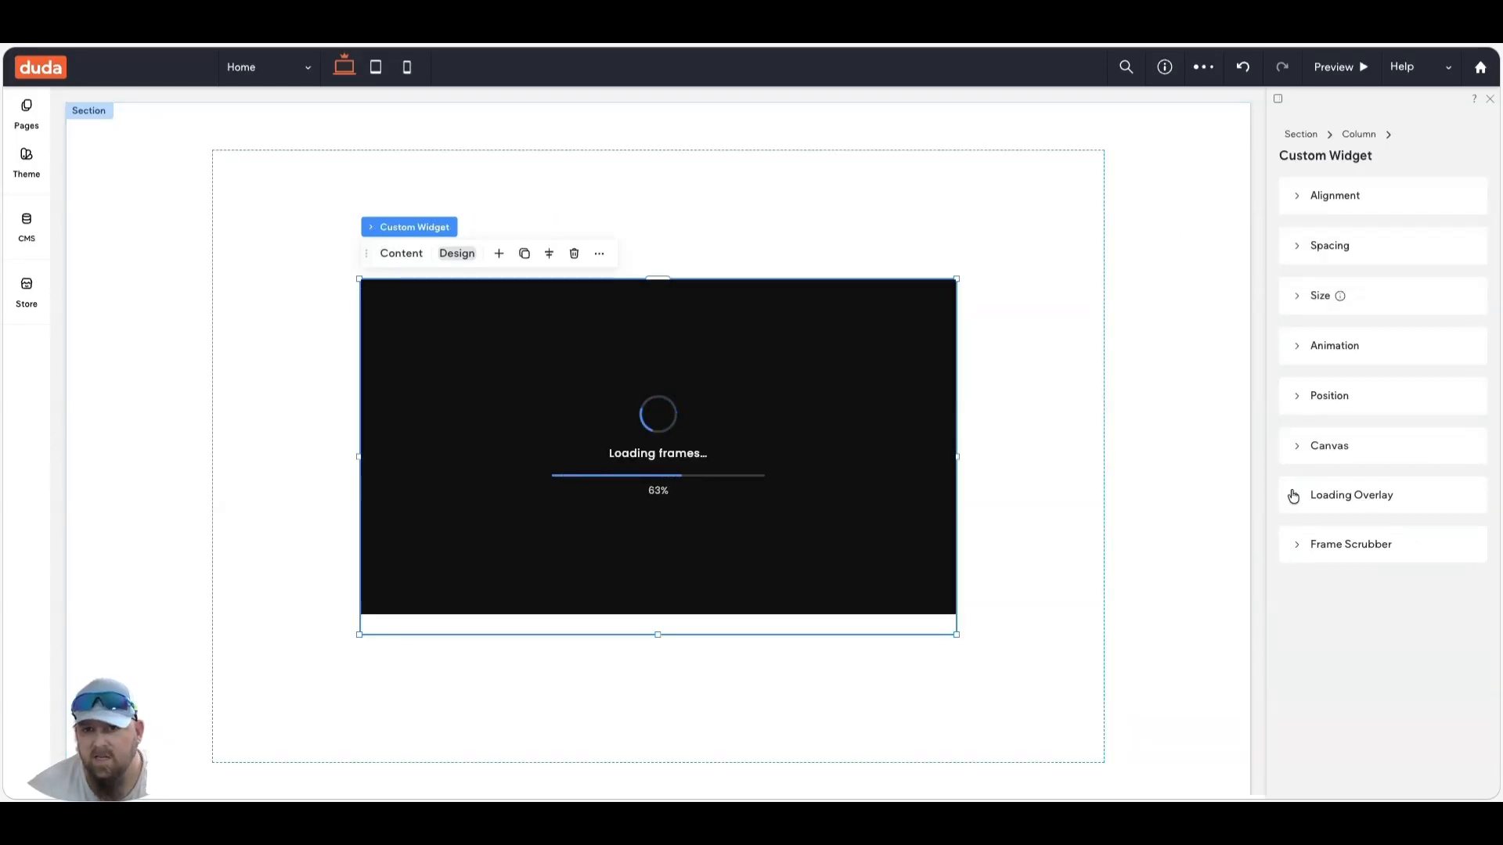
pyautogui.click(1326, 503)
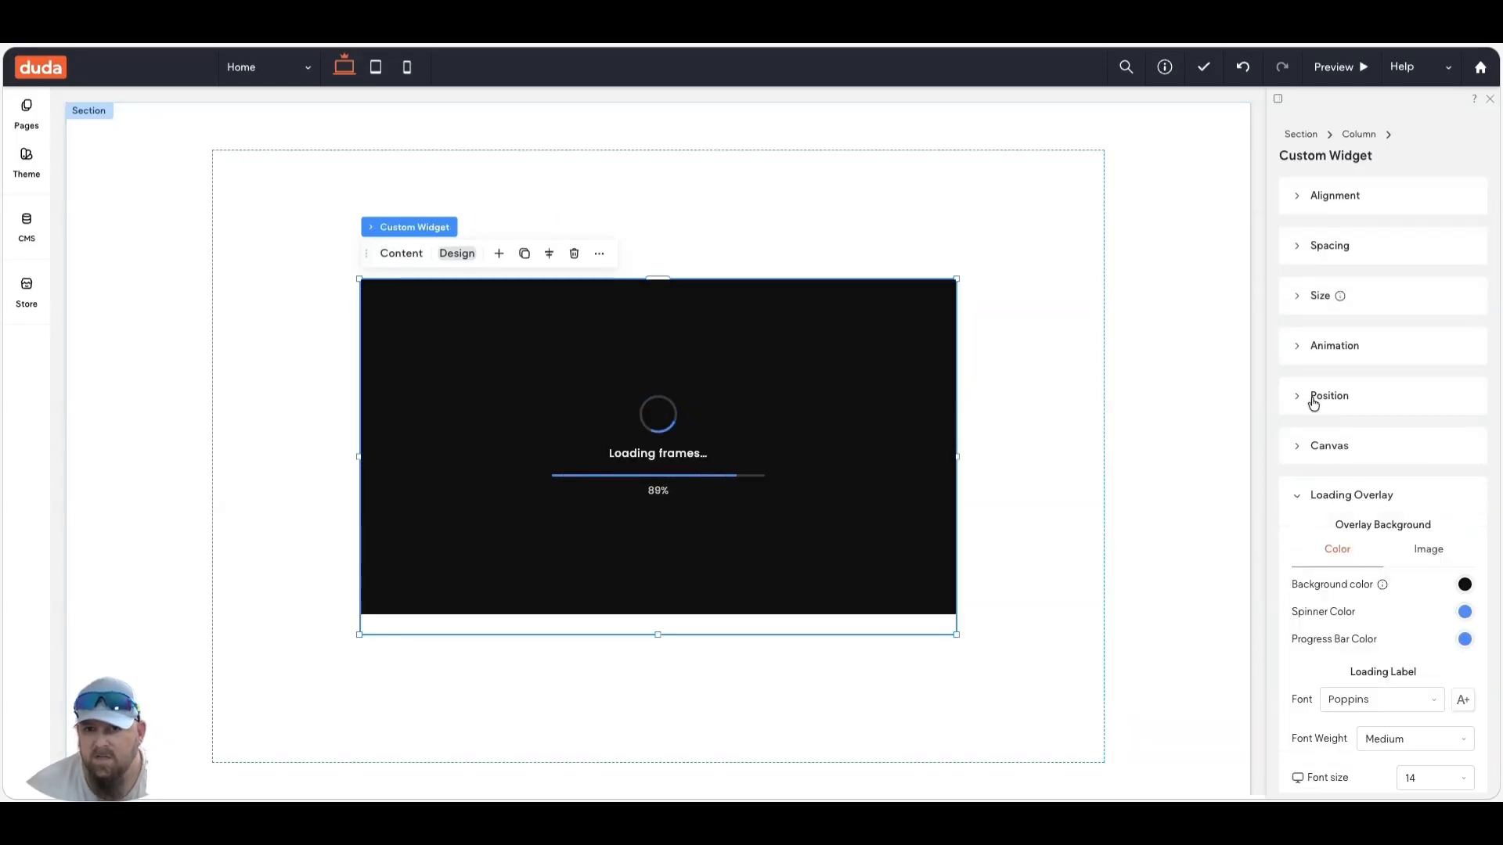
pyautogui.click(1298, 491)
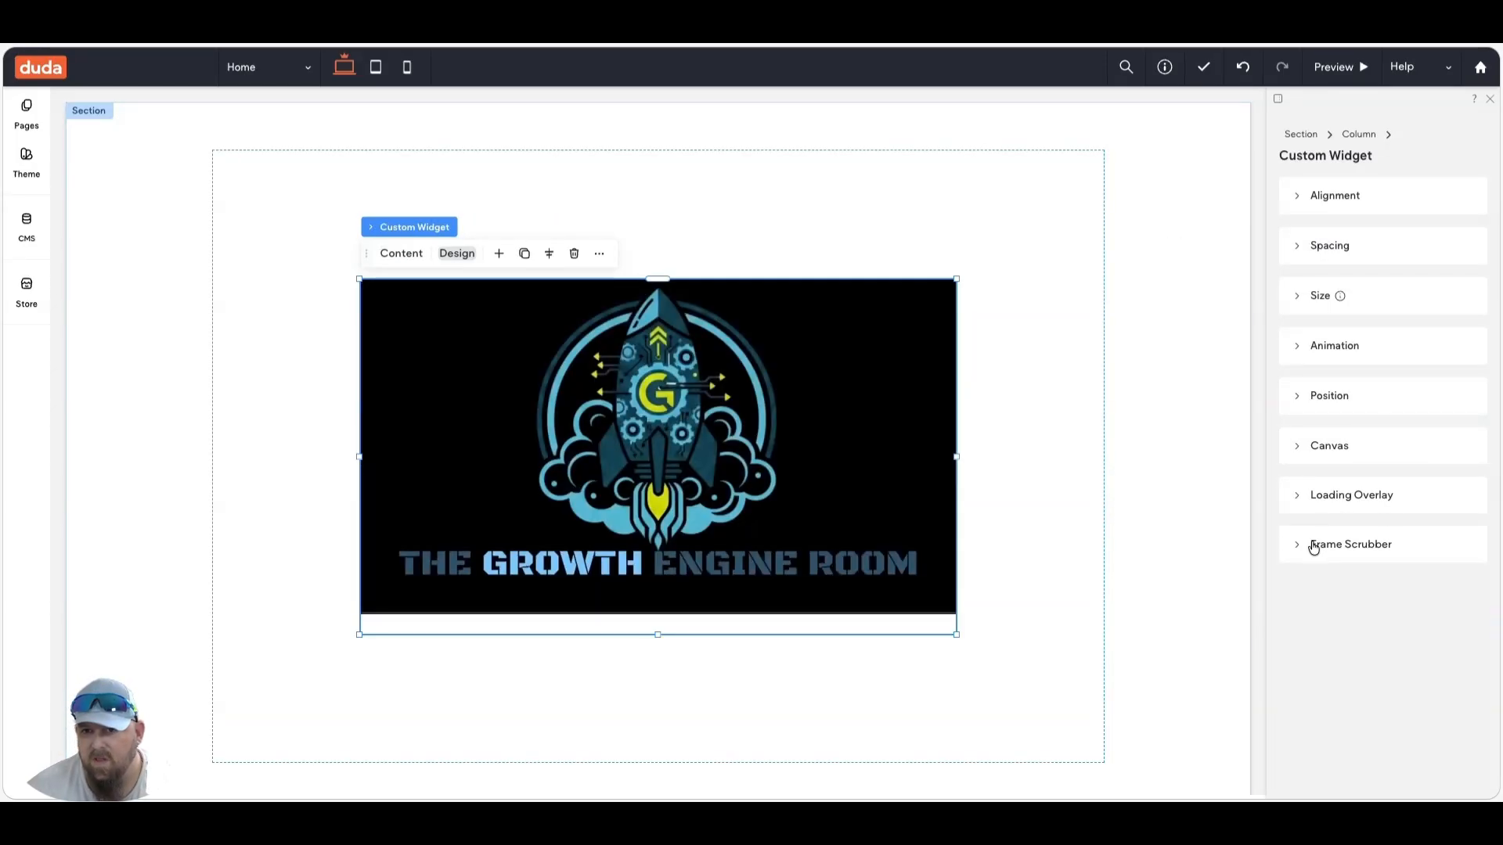
# - Set the Frame Scrubber's accent color to the first, dark theme color and look over the frame counter options
pyautogui.click(1313, 546)
pyautogui.scroll(-2, 1314, 548)
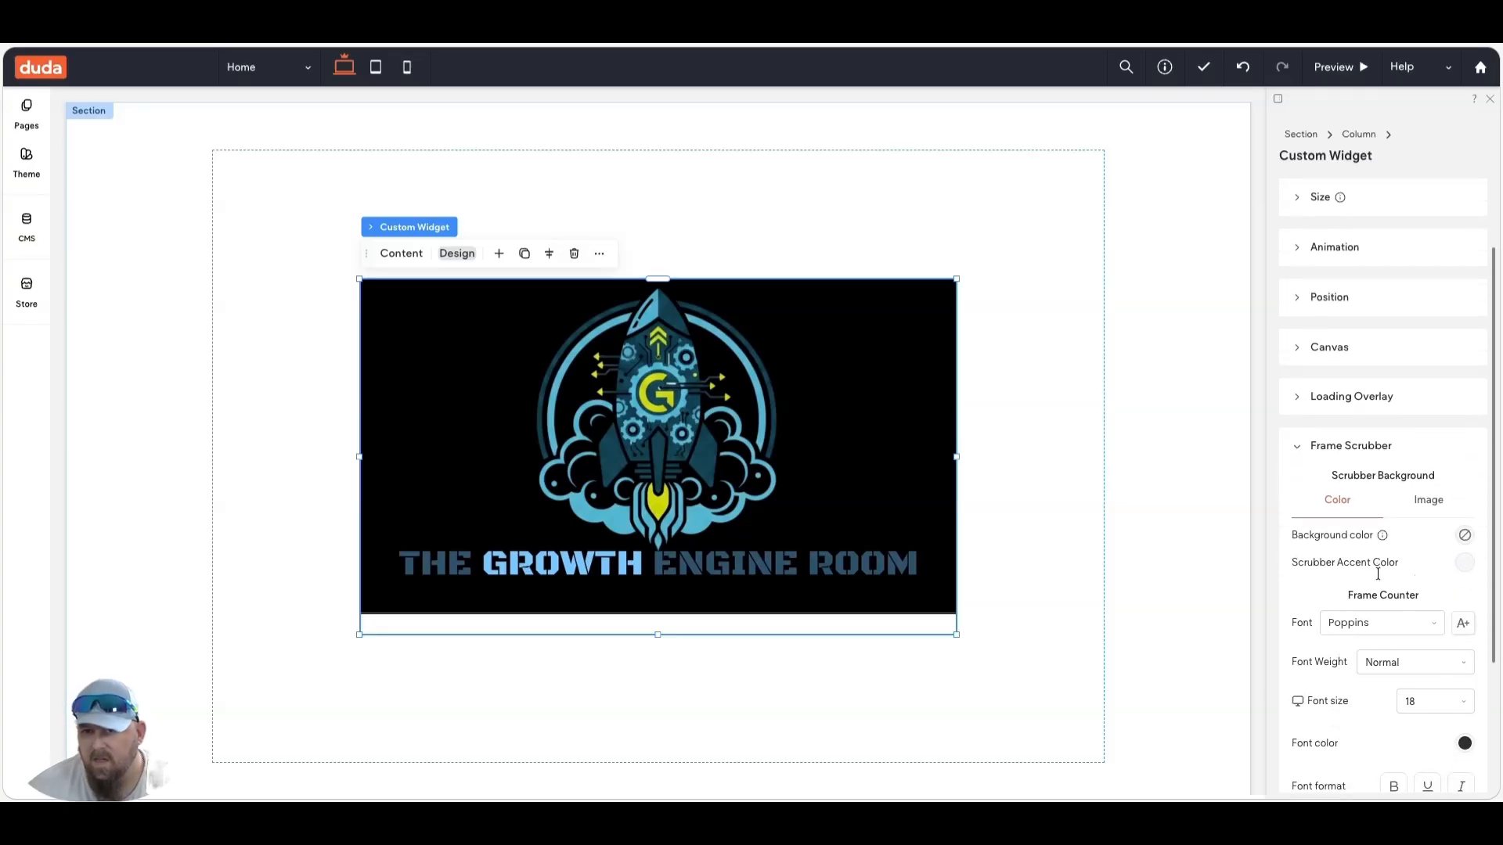
pyautogui.click(1468, 563)
pyautogui.click(1216, 425)
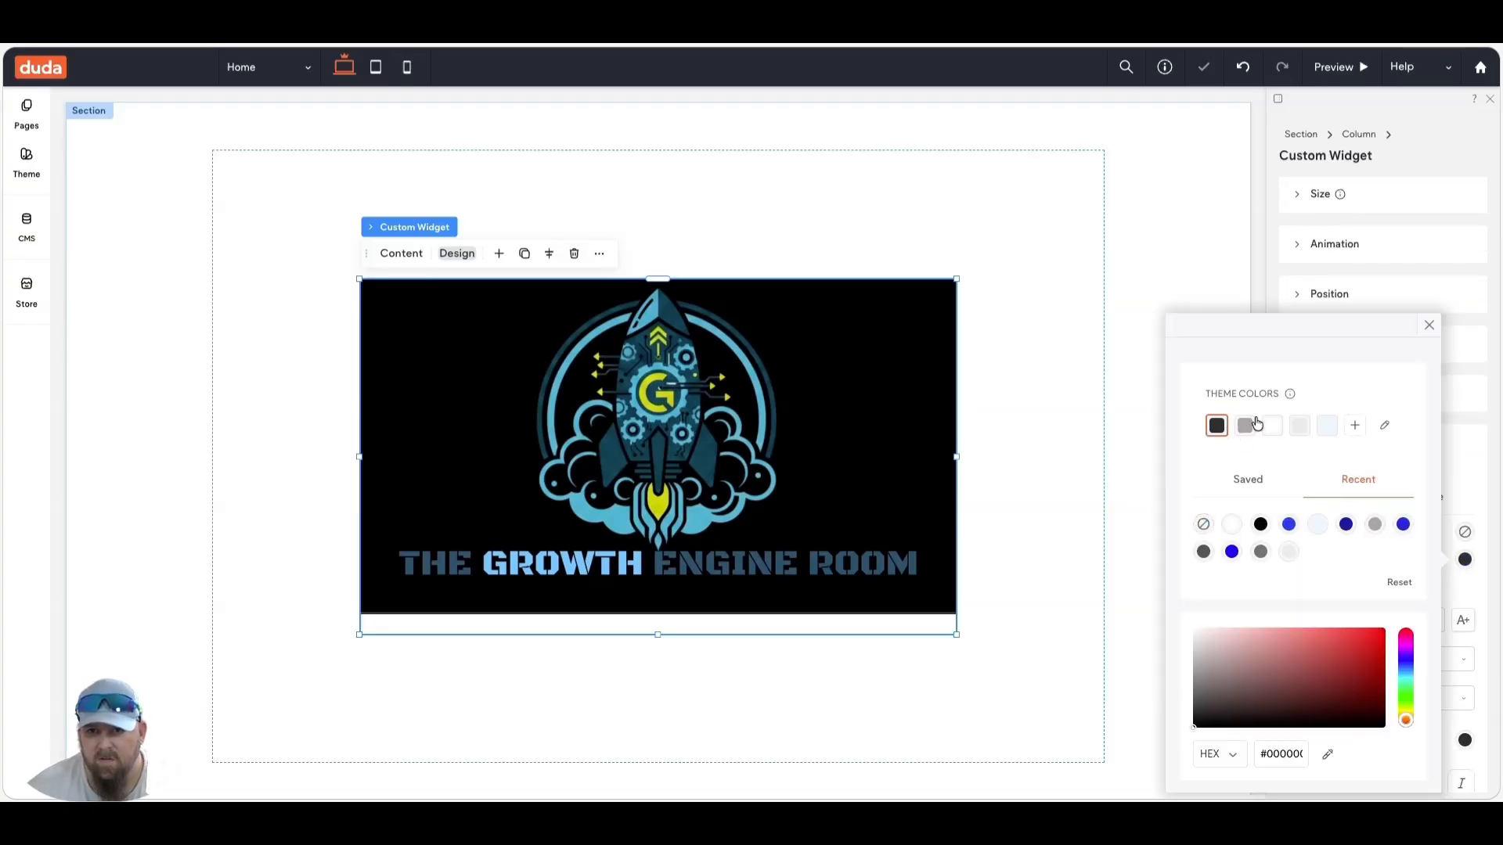
pyautogui.click(1432, 326)
pyautogui.scroll(-5, 1363, 596)
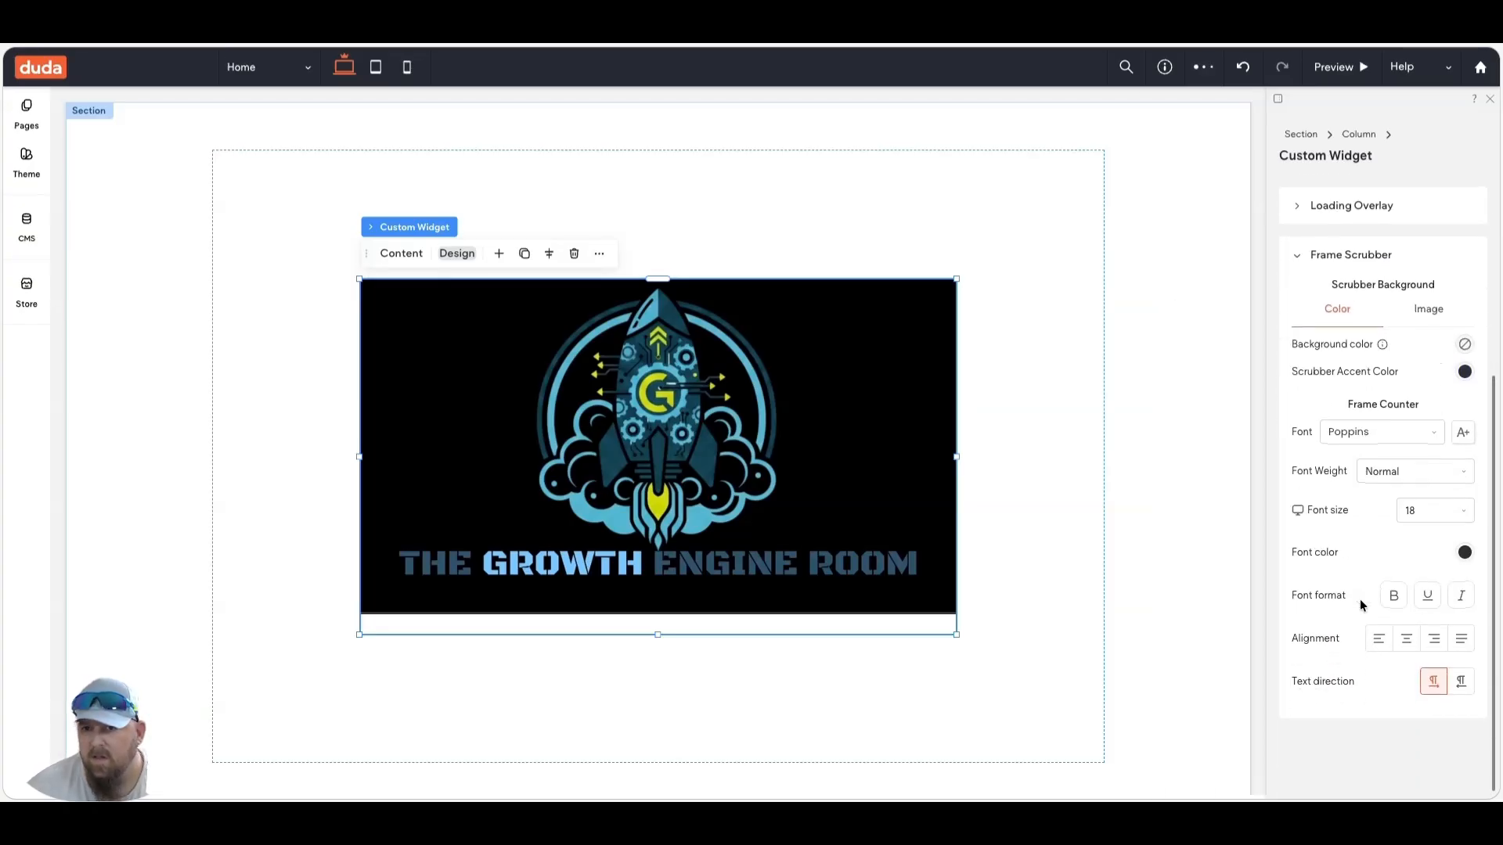
pyautogui.scroll(5, 1362, 605)
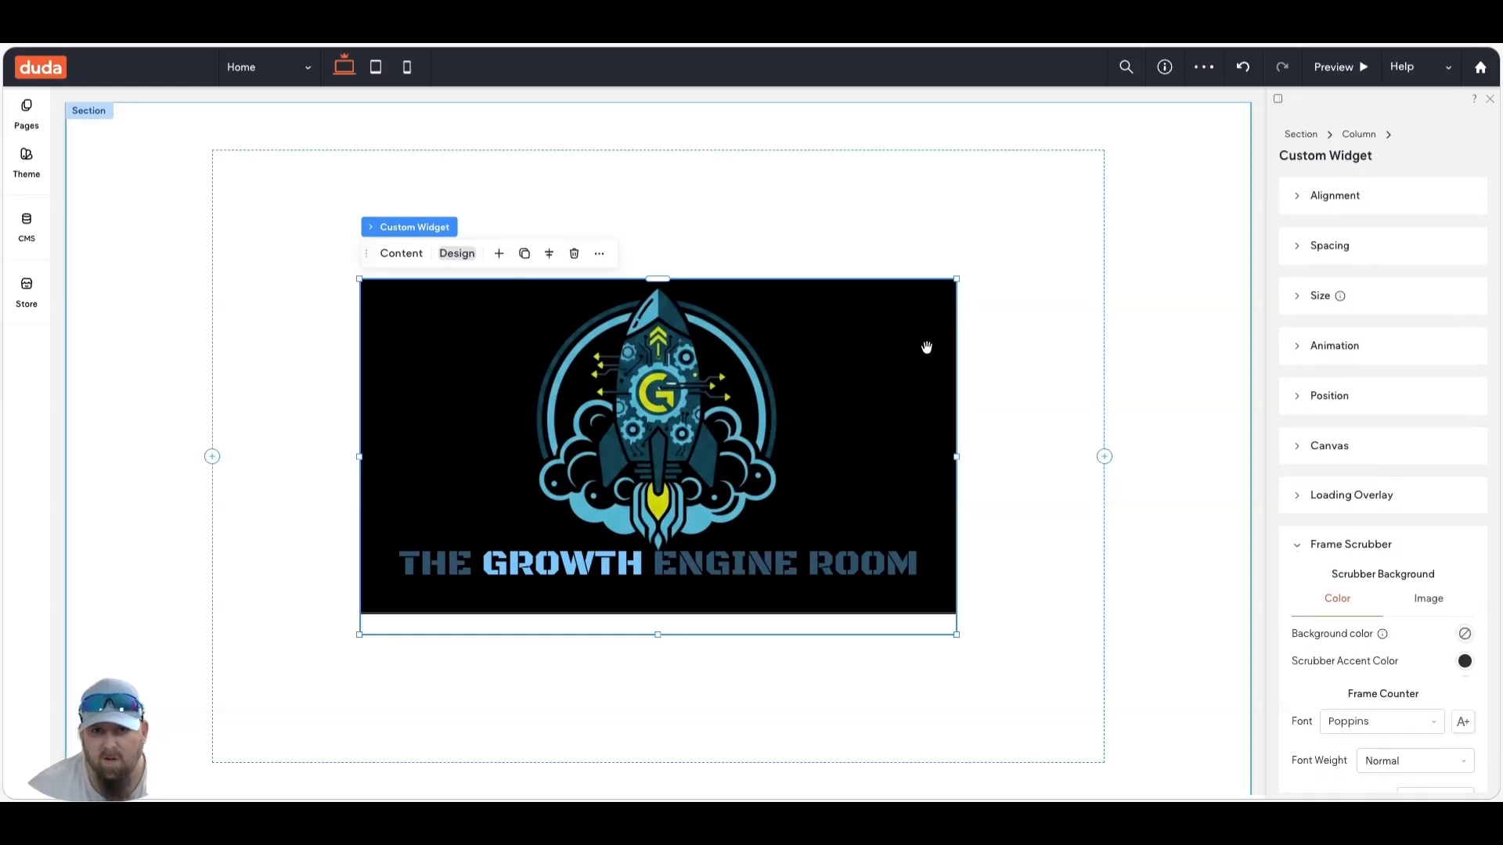
# - Return to the widget builder and paste the Copilot prompt for four 0-to-50 edge-fade sliders defaulting to 0, plus edge-case handling
pyautogui.click(421, 227)
pyautogui.click(496, 381)
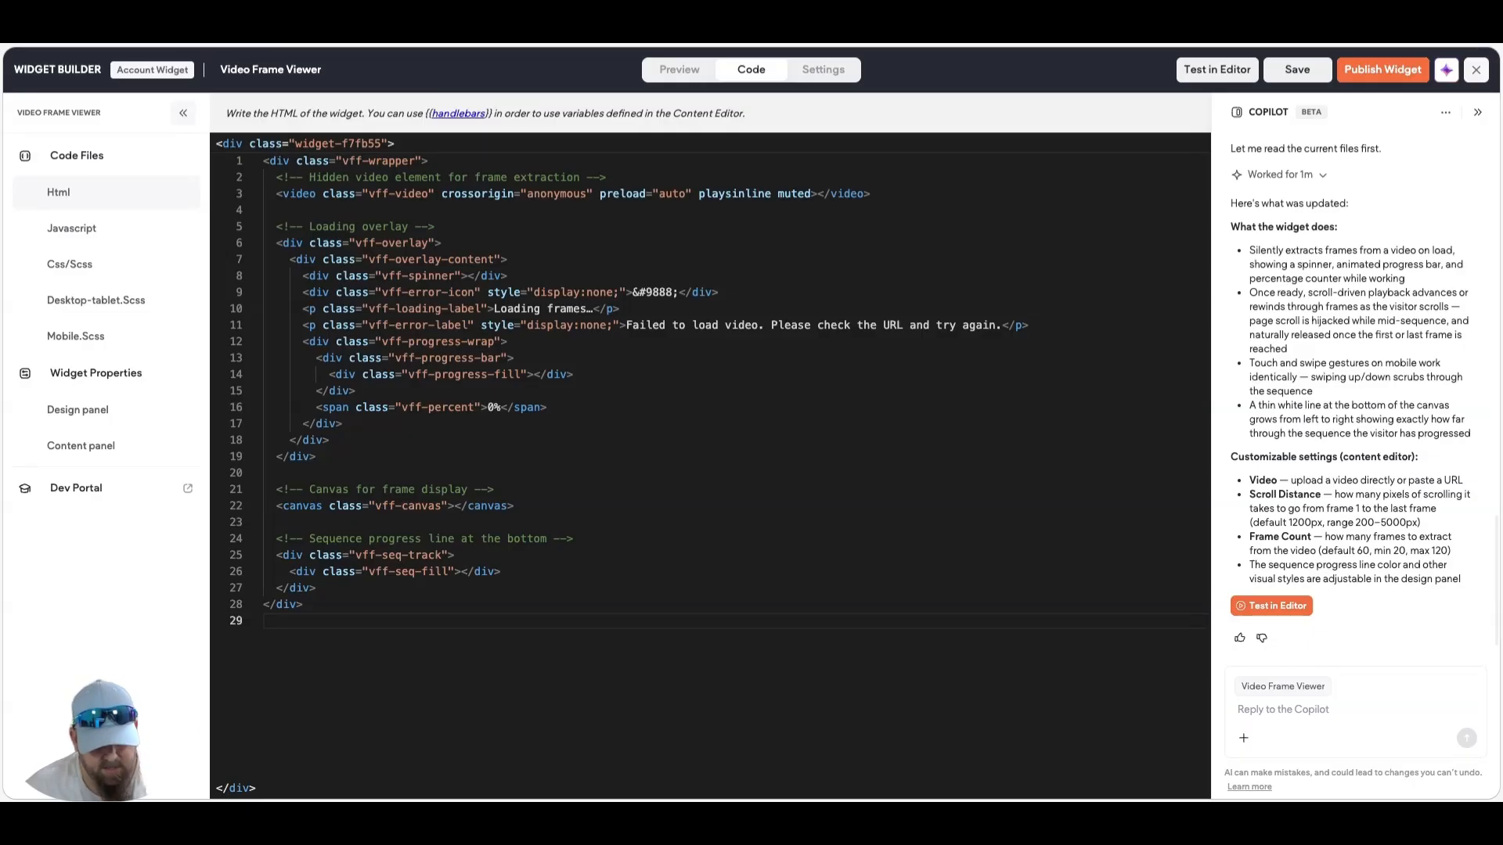
pyautogui.click(1310, 715)
pyautogui.hotkey('ctrl', 'v')
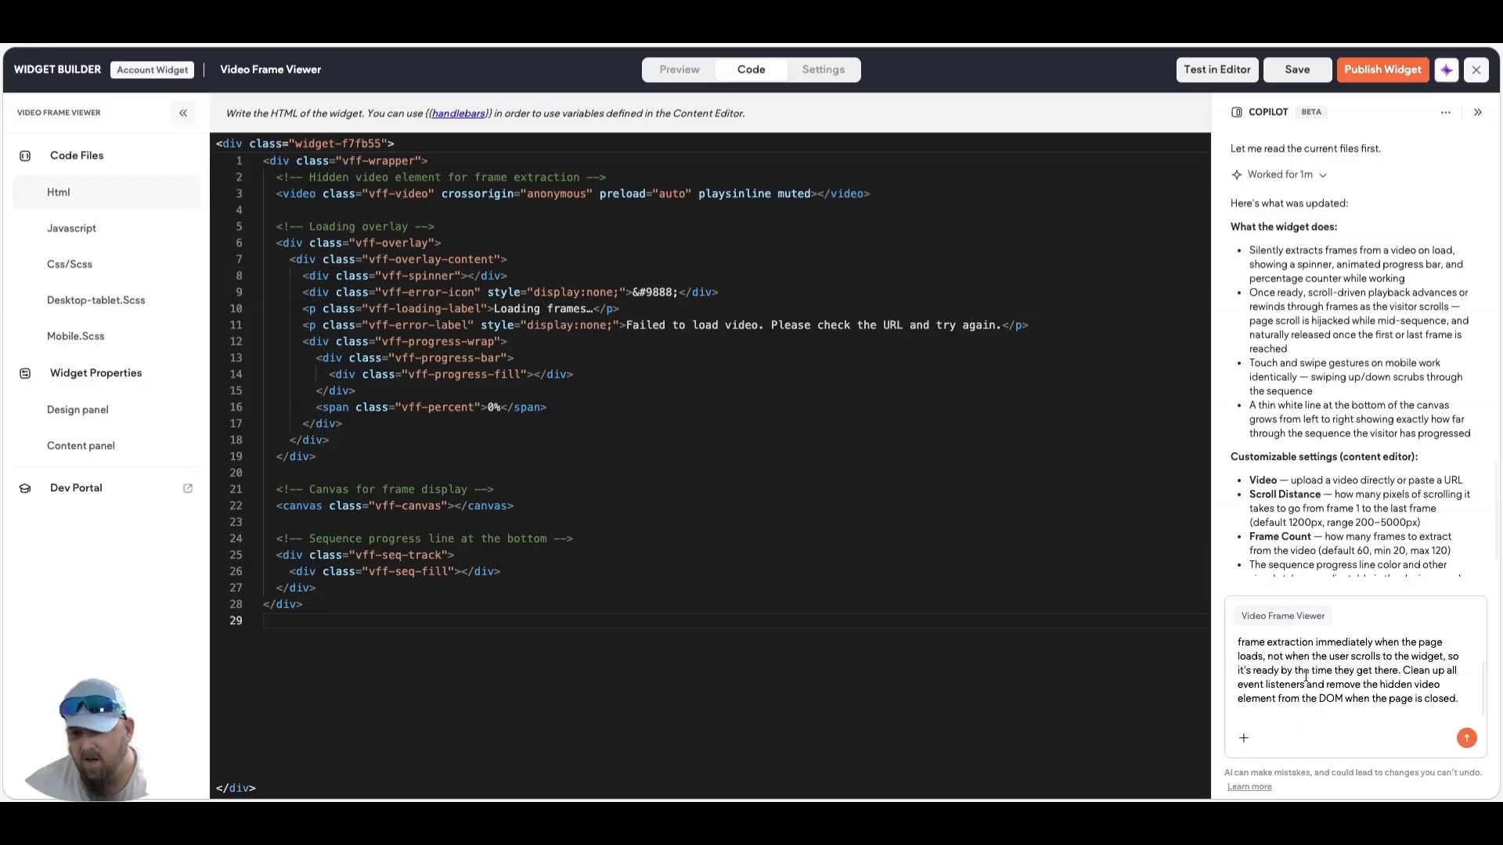
# - Review the pasted prompt on edge fades, shared frames, early extraction and cleanup, and send it to Copilot
pyautogui.scroll(5, 1305, 676)
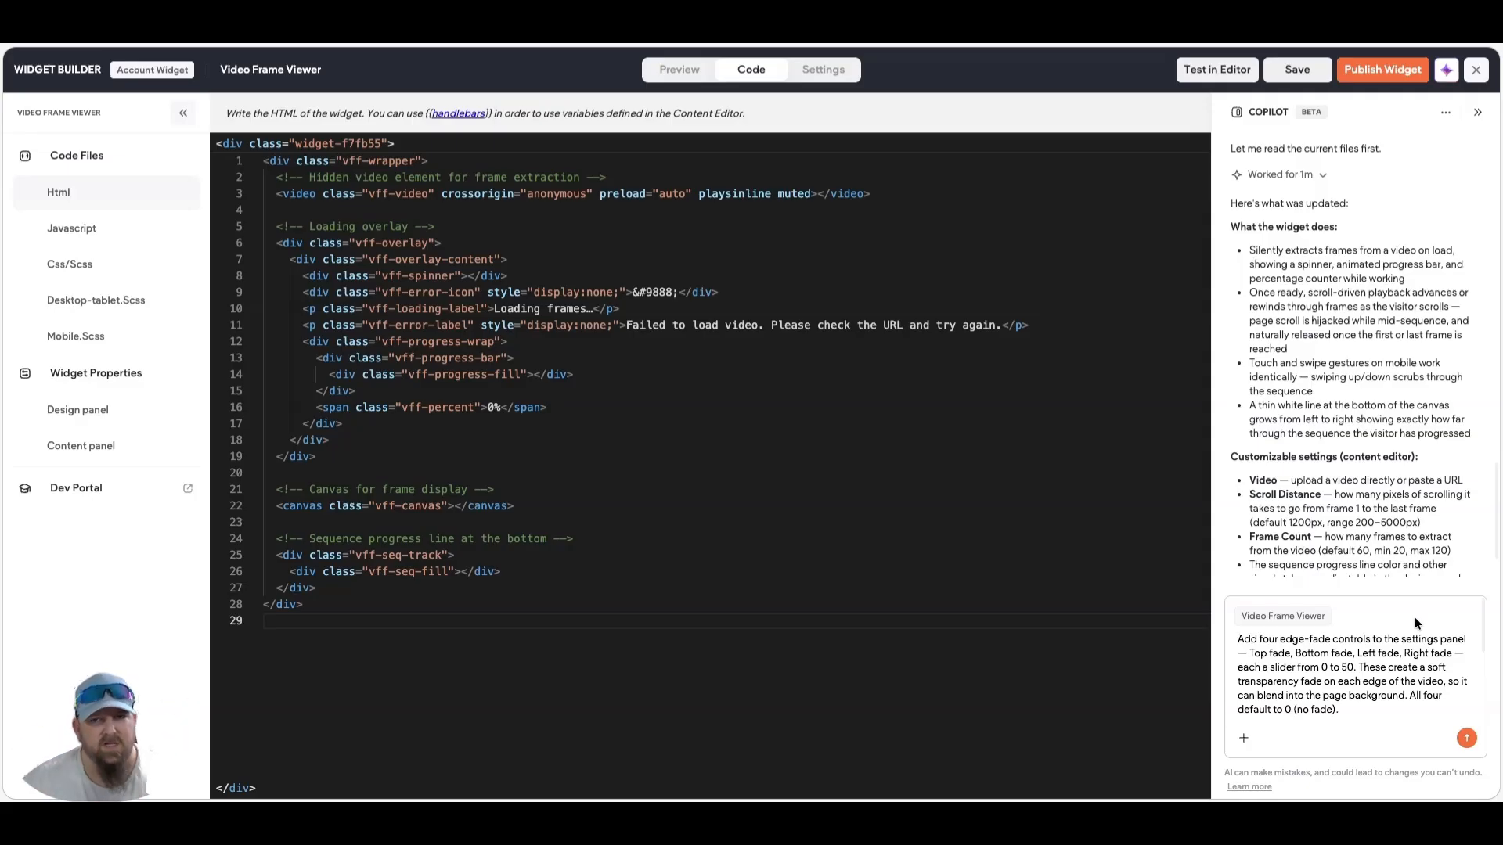
pyautogui.scroll(-1, 1374, 675)
pyautogui.scroll(-2, 1374, 675)
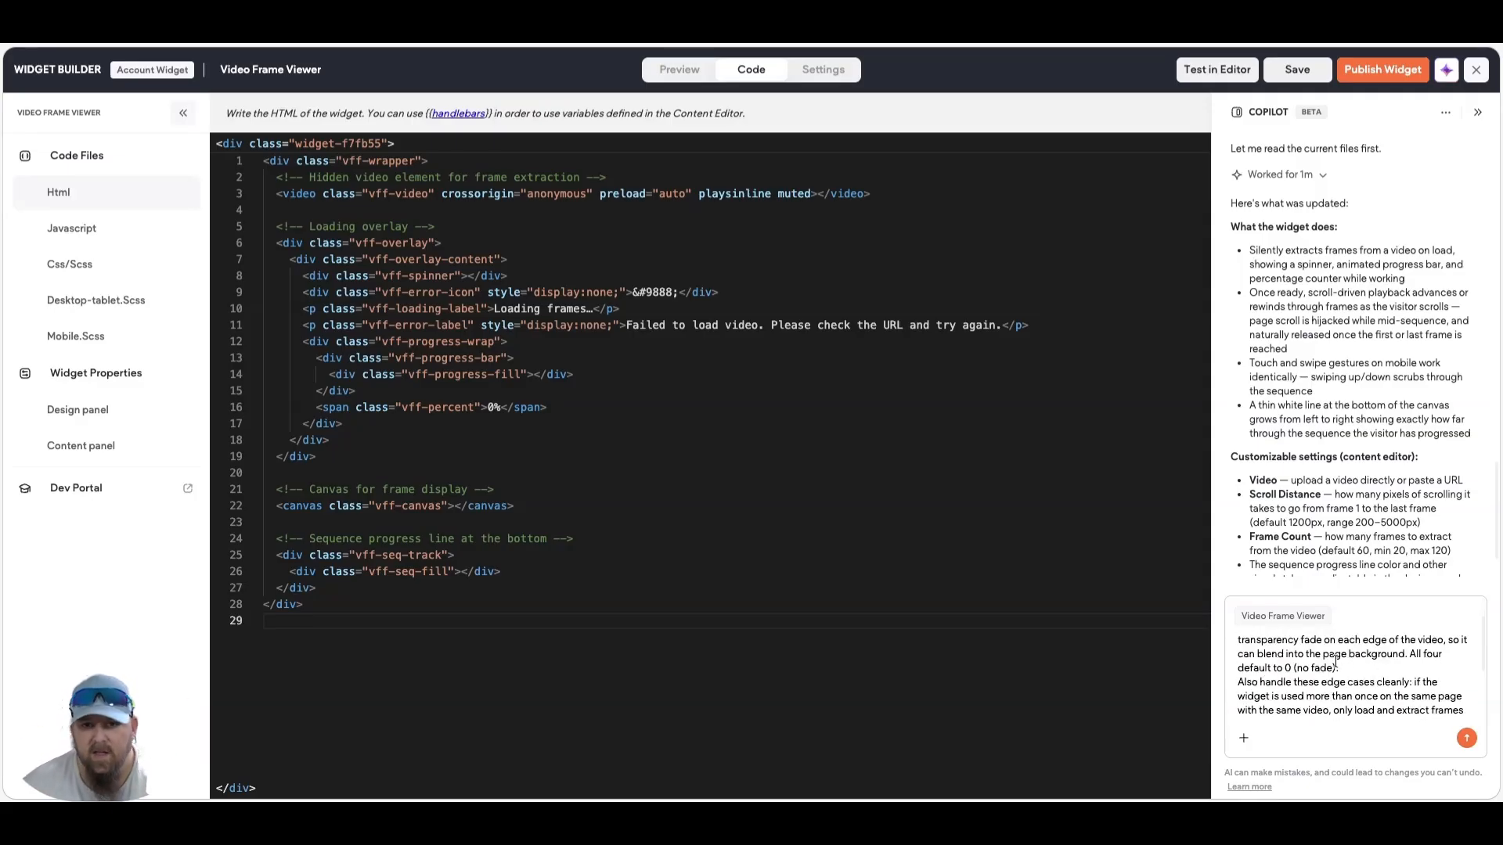
pyautogui.scroll(-1, 1445, 695)
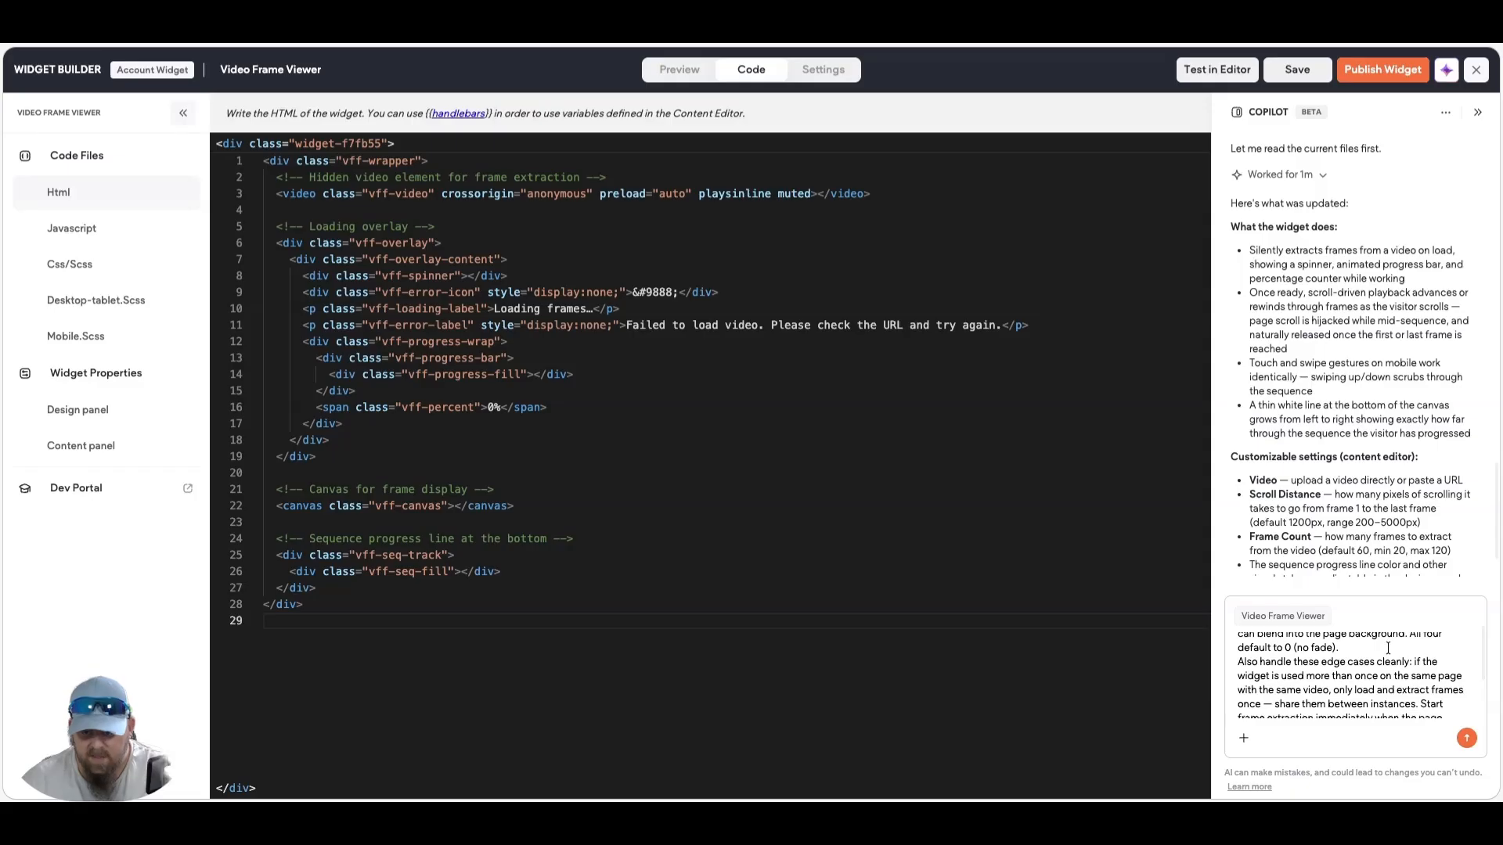
pyautogui.scroll(-3, 1388, 648)
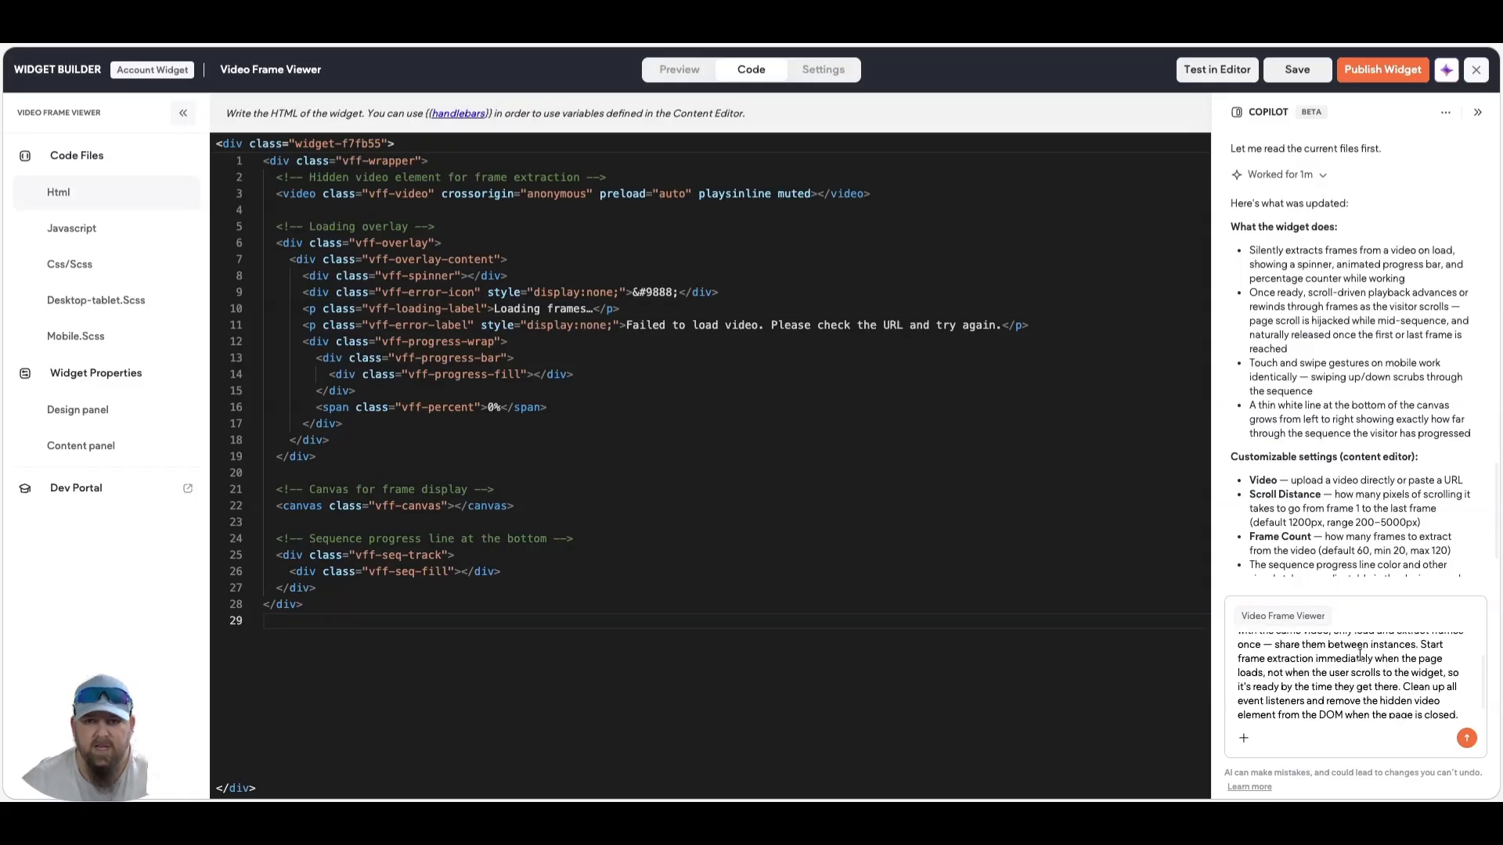
pyautogui.scroll(-1, 1359, 655)
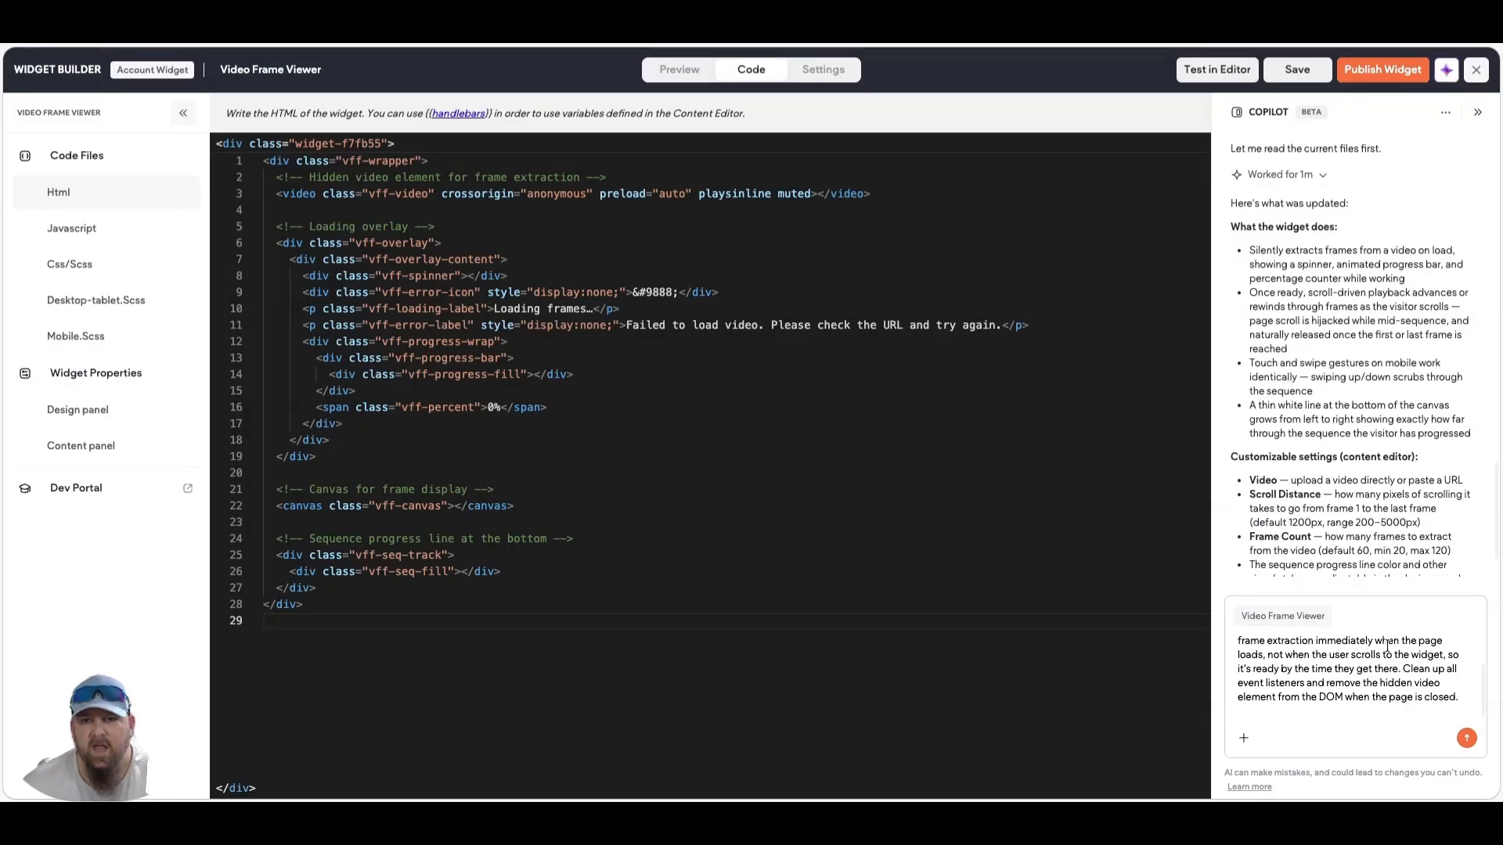
pyautogui.click(1465, 740)
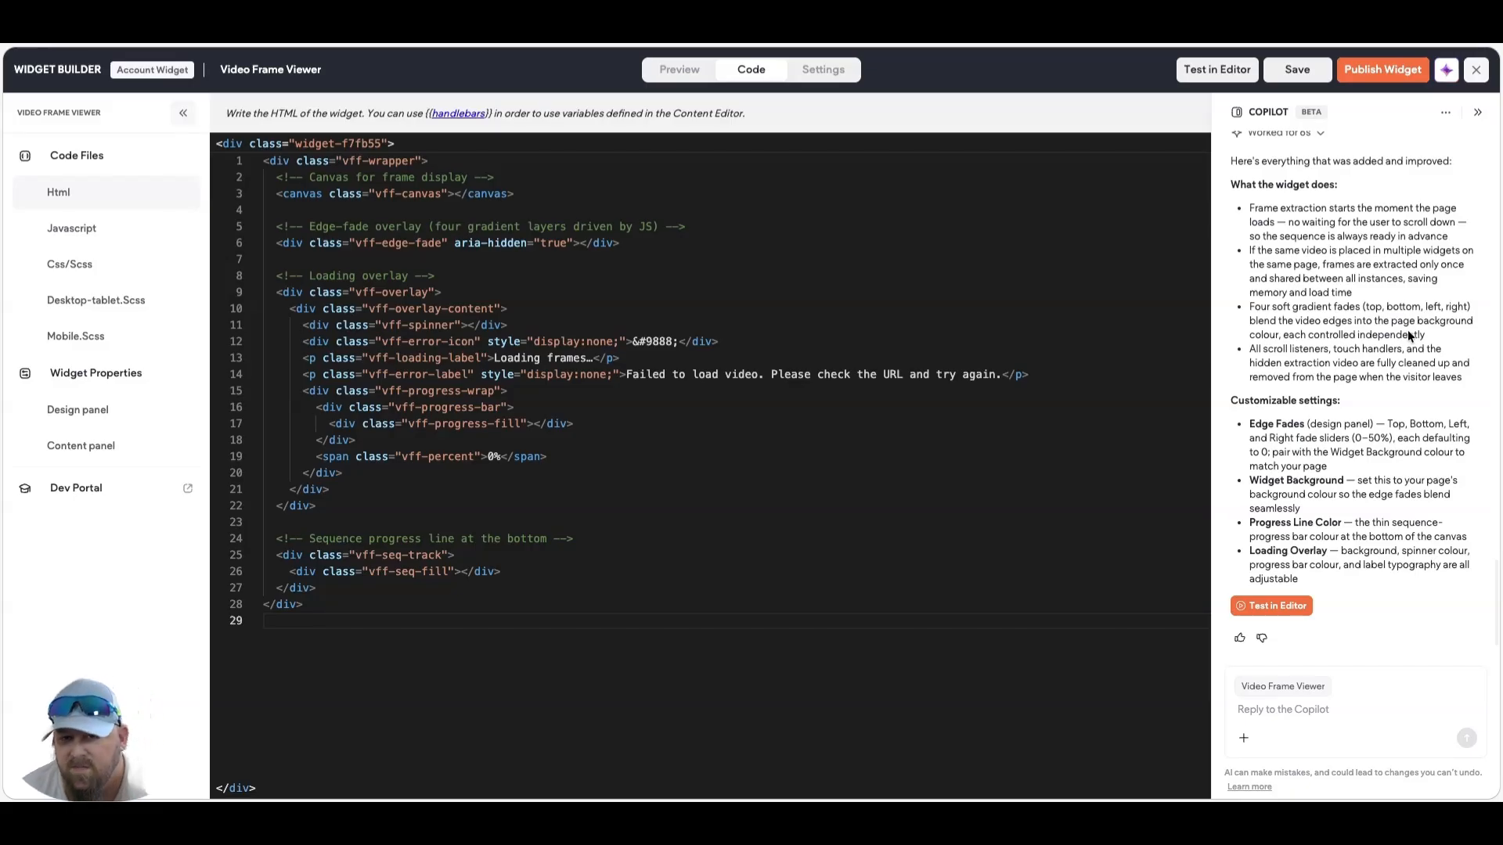
# - Test the updated widget in the site editor and open its content settings
pyautogui.click(1282, 606)
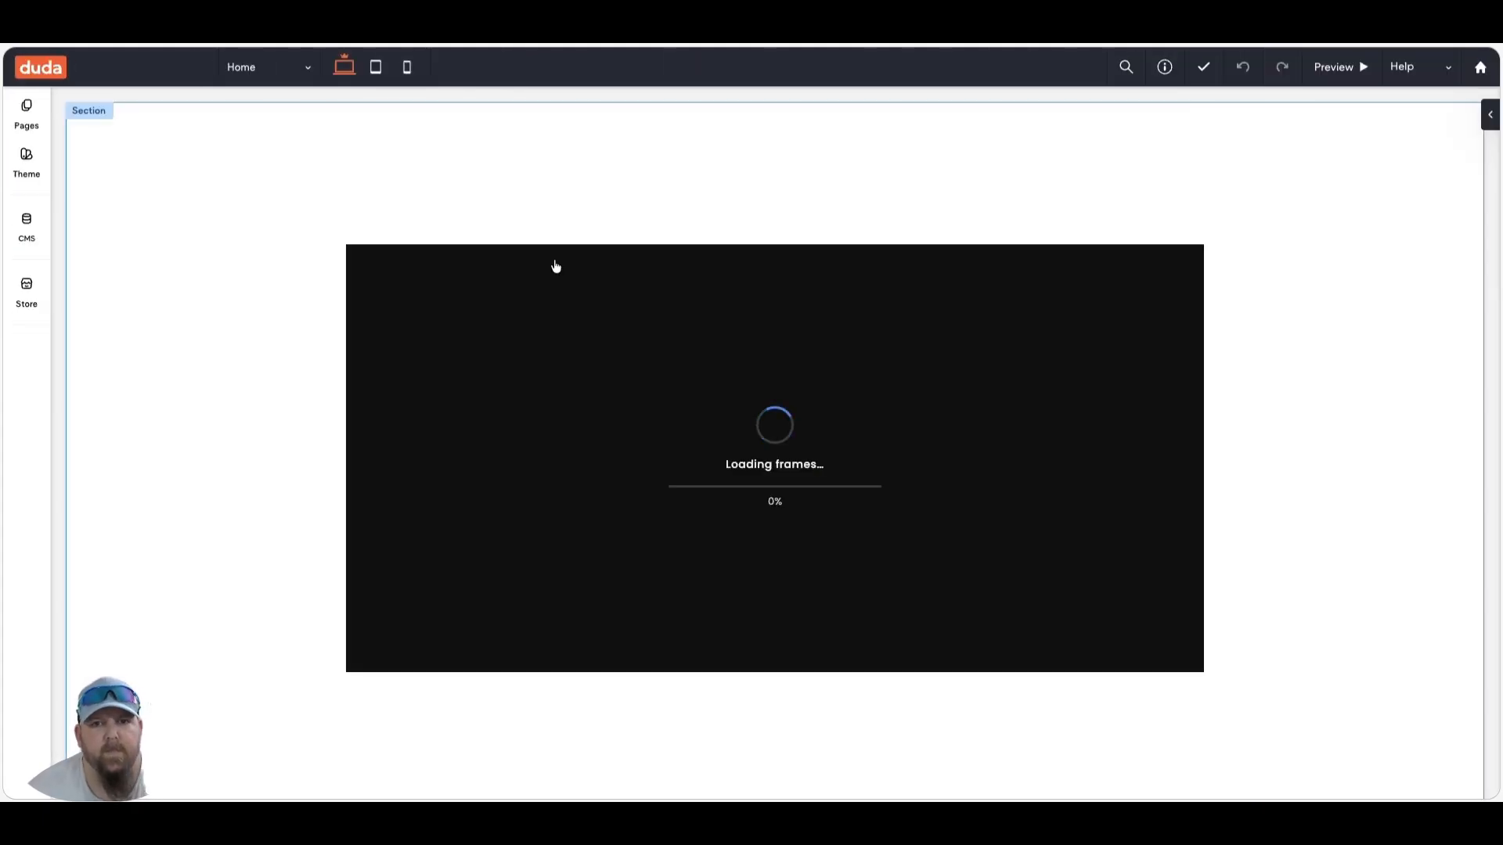
pyautogui.click(486, 318)
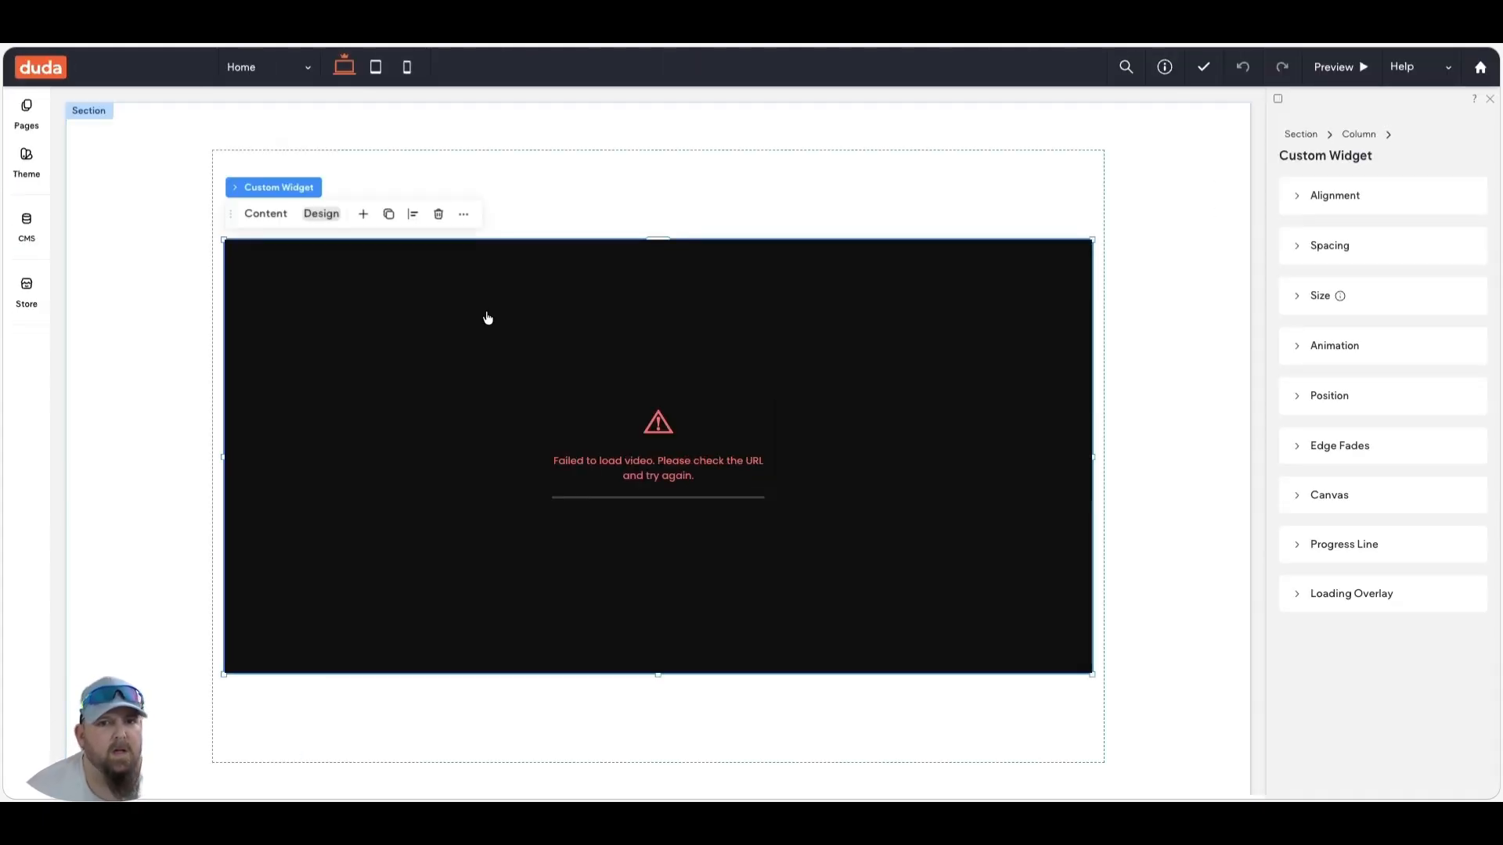
pyautogui.click(248, 217)
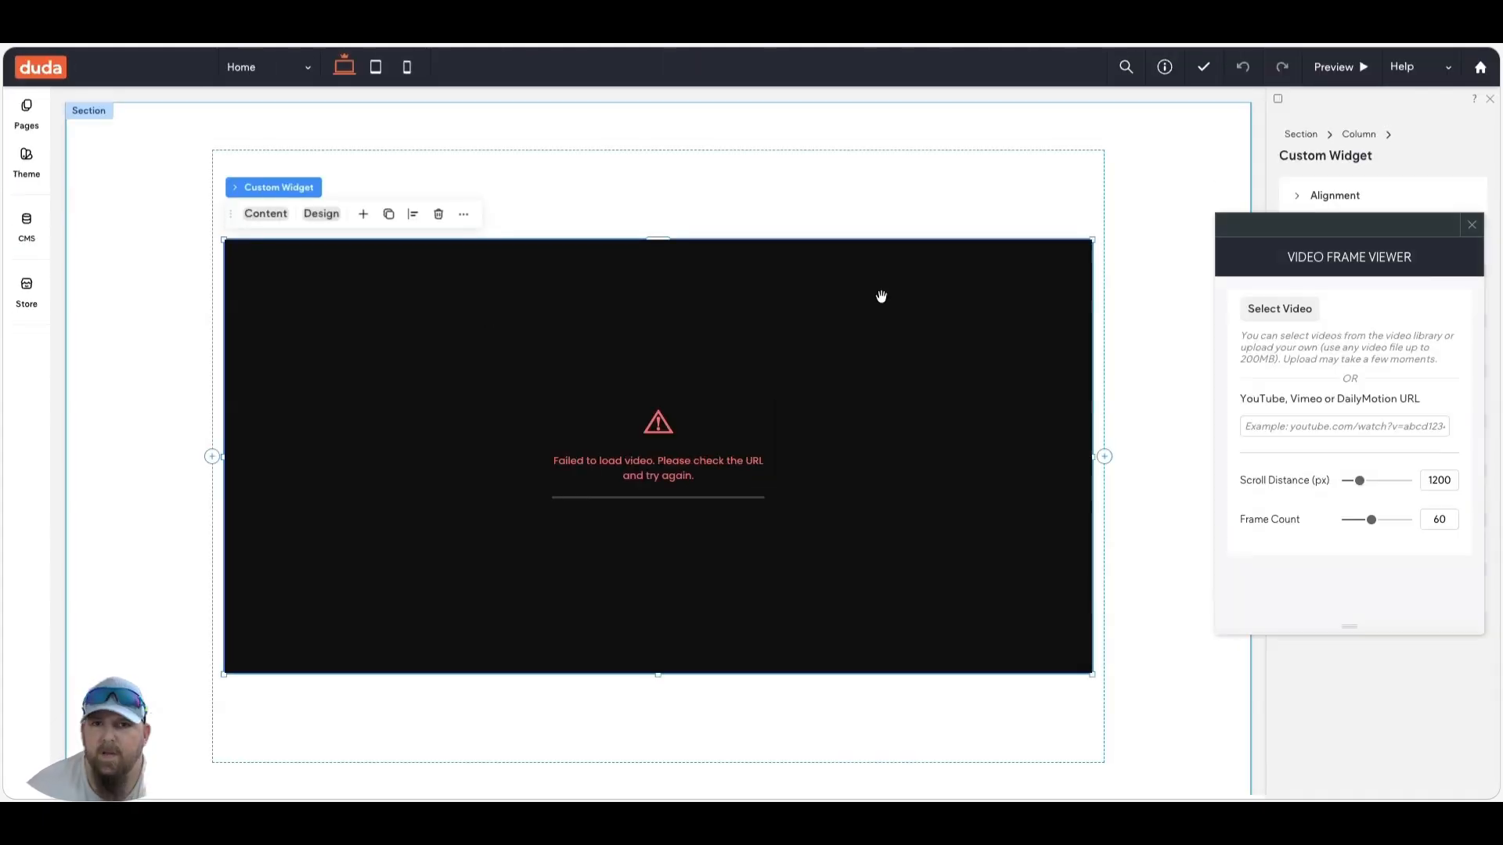
# - Choose the Growth Engine Room video for the widget, set Frame Count to 120 and close the content settings
pyautogui.click(1278, 308)
pyautogui.click(1014, 495)
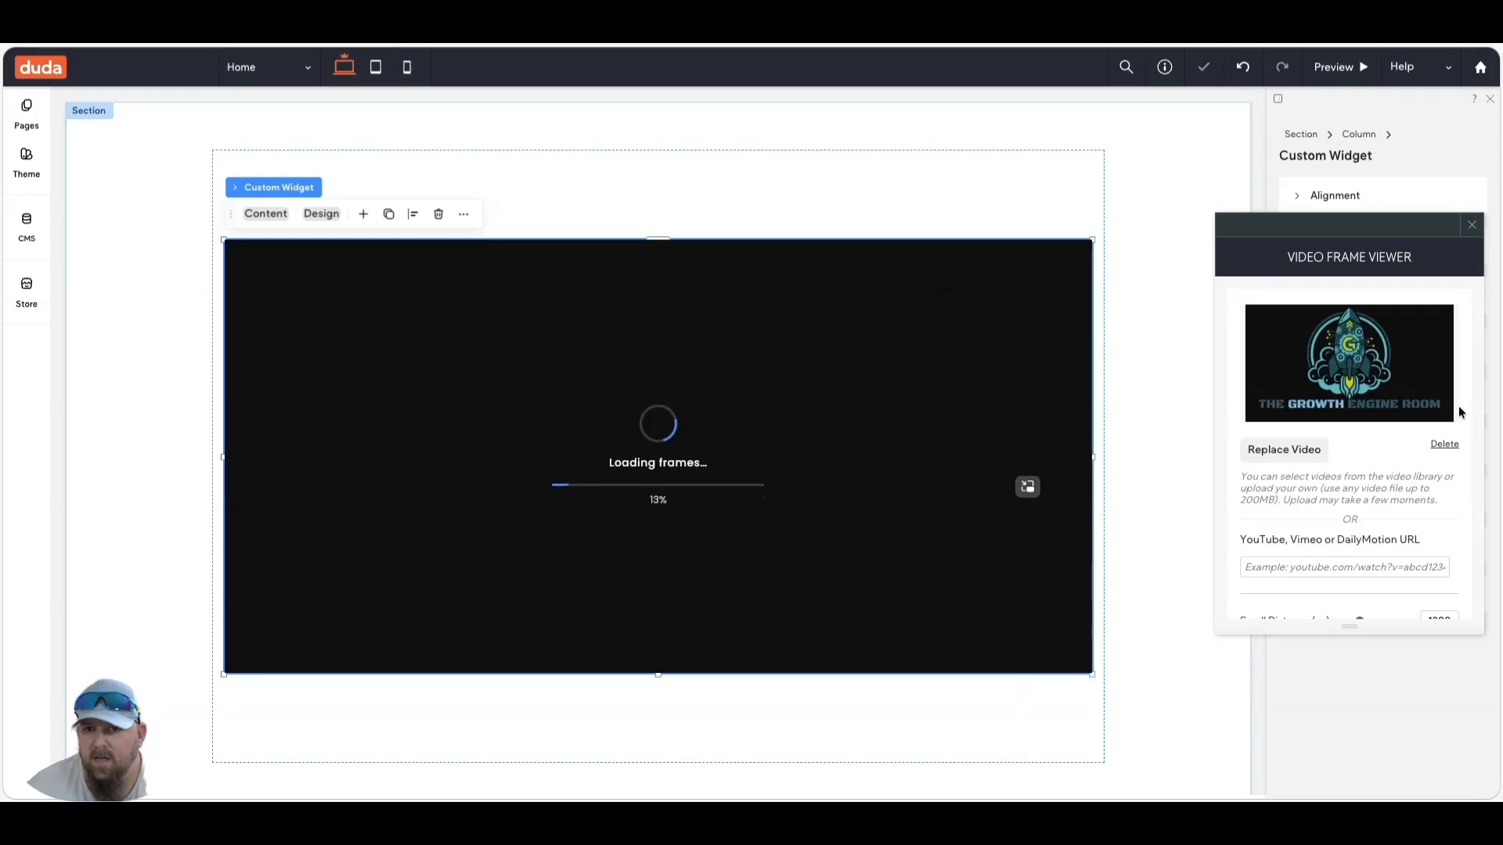
pyautogui.scroll(-1, 1377, 564)
pyautogui.scroll(-1, 1397, 530)
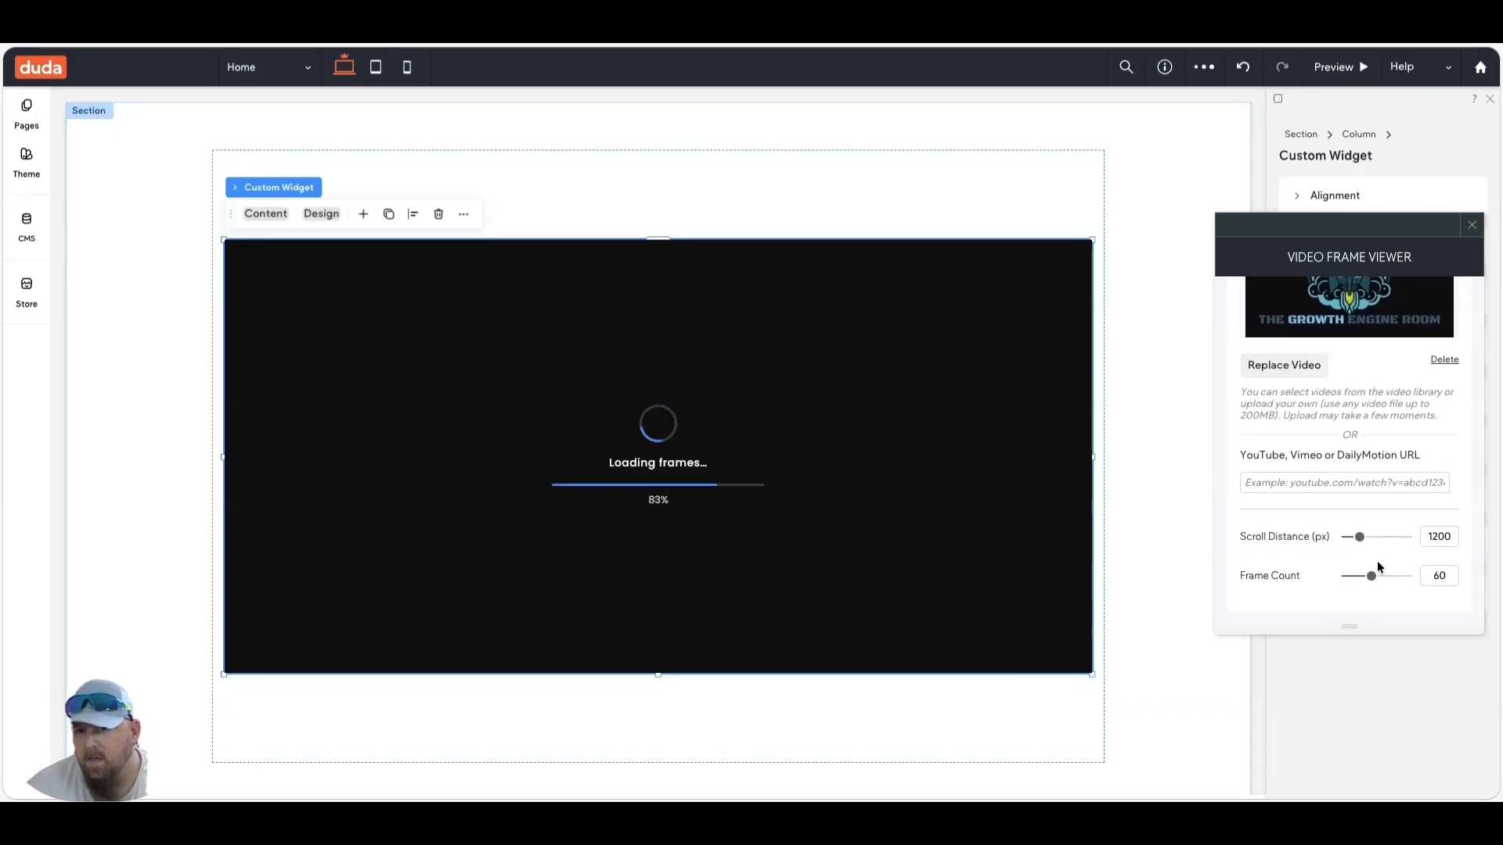
pyautogui.moveTo(1371, 574); pyautogui.dragTo(1407, 575)
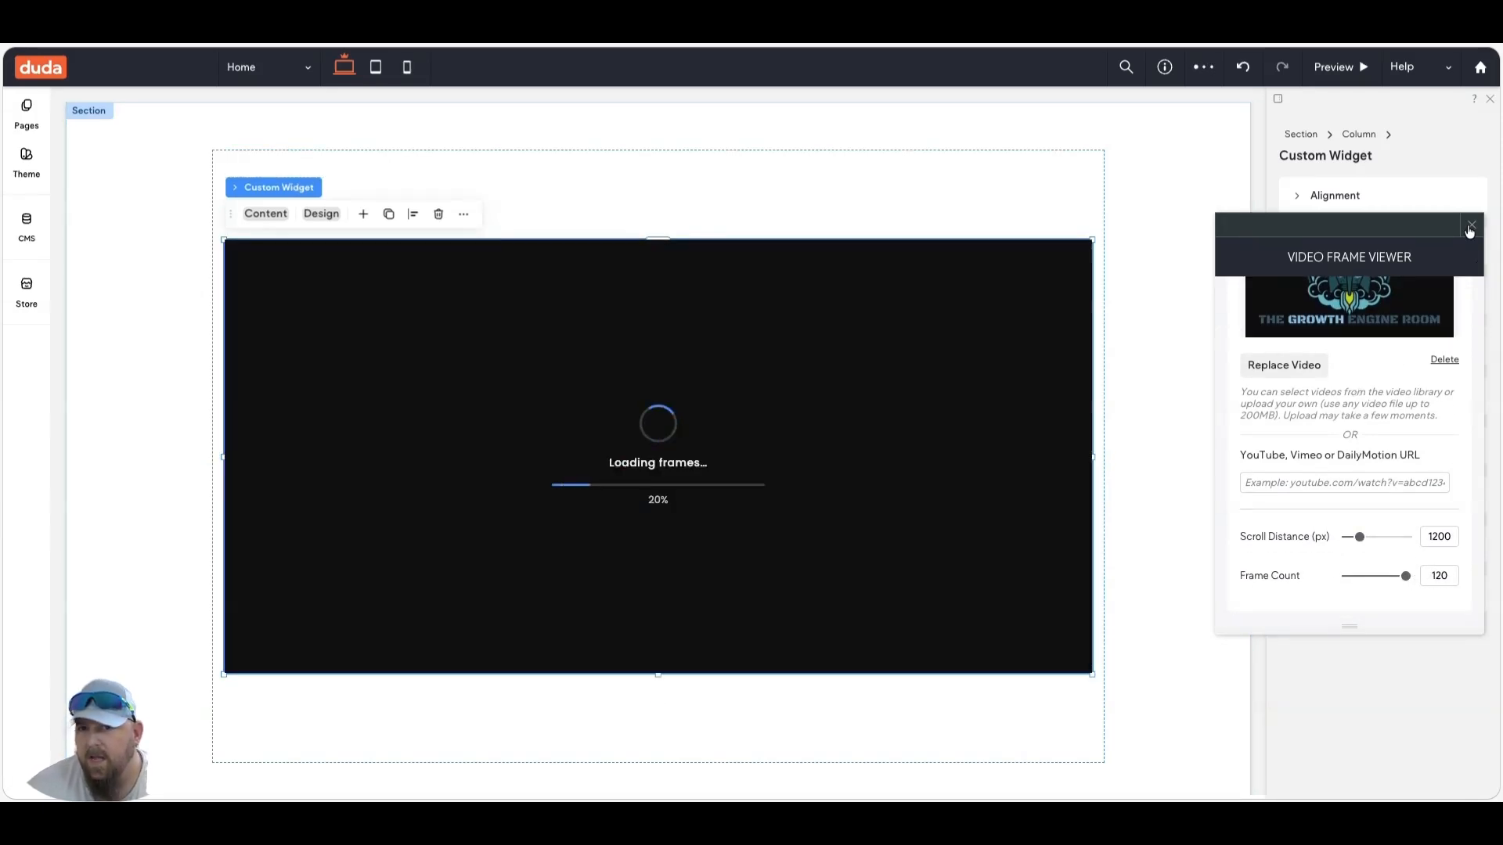
pyautogui.click(1471, 226)
# - Shrink the widget to about 70% of its width and center it horizontally in the column
pyautogui.moveTo(1093, 240); pyautogui.dragTo(838, 346)
pyautogui.moveTo(608, 392); pyautogui.dragTo(785, 331)
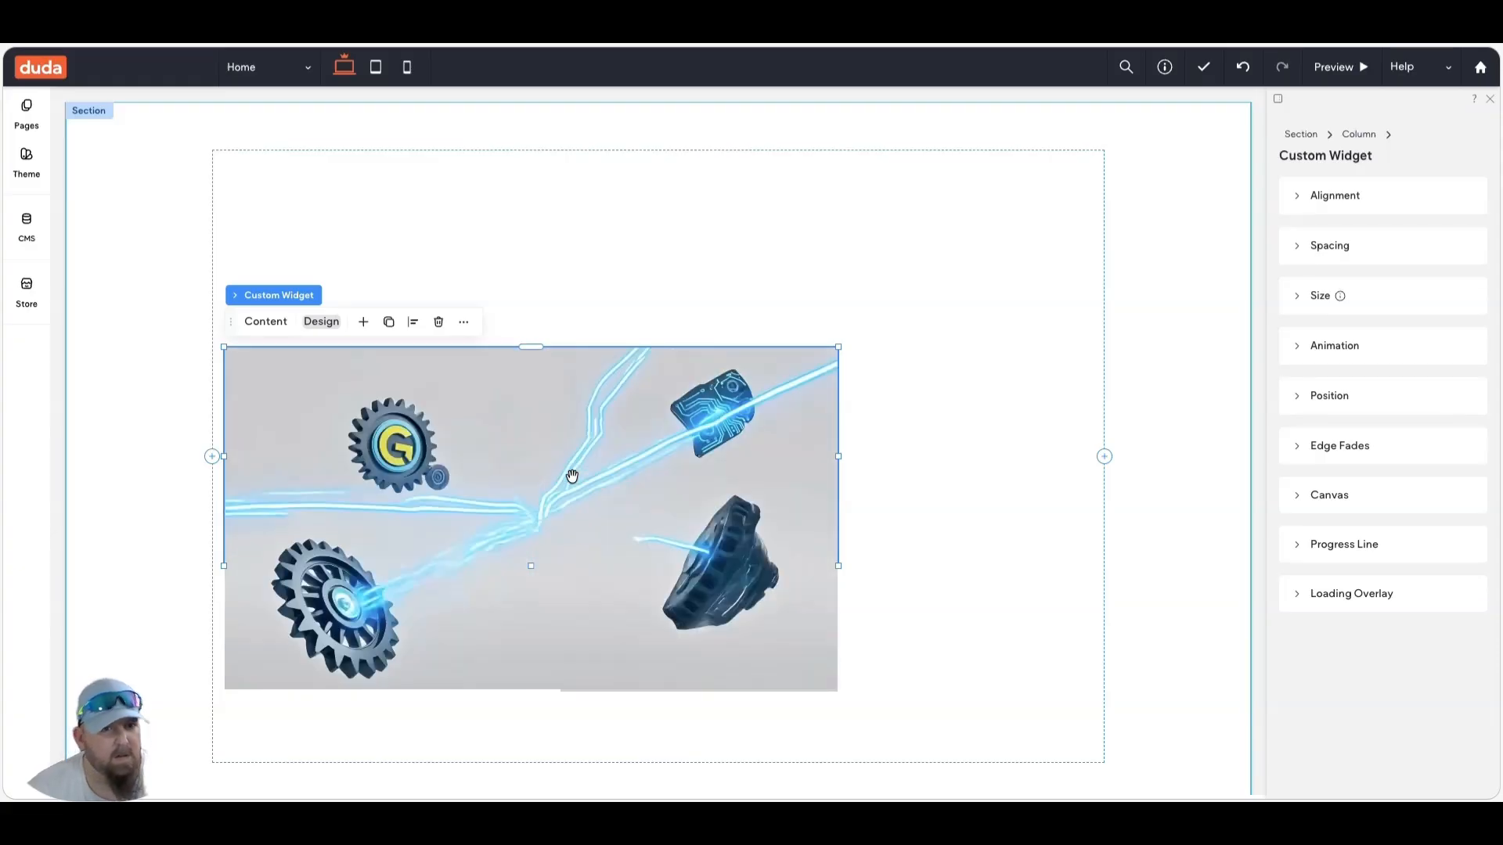
pyautogui.click(413, 321)
pyautogui.click(397, 352)
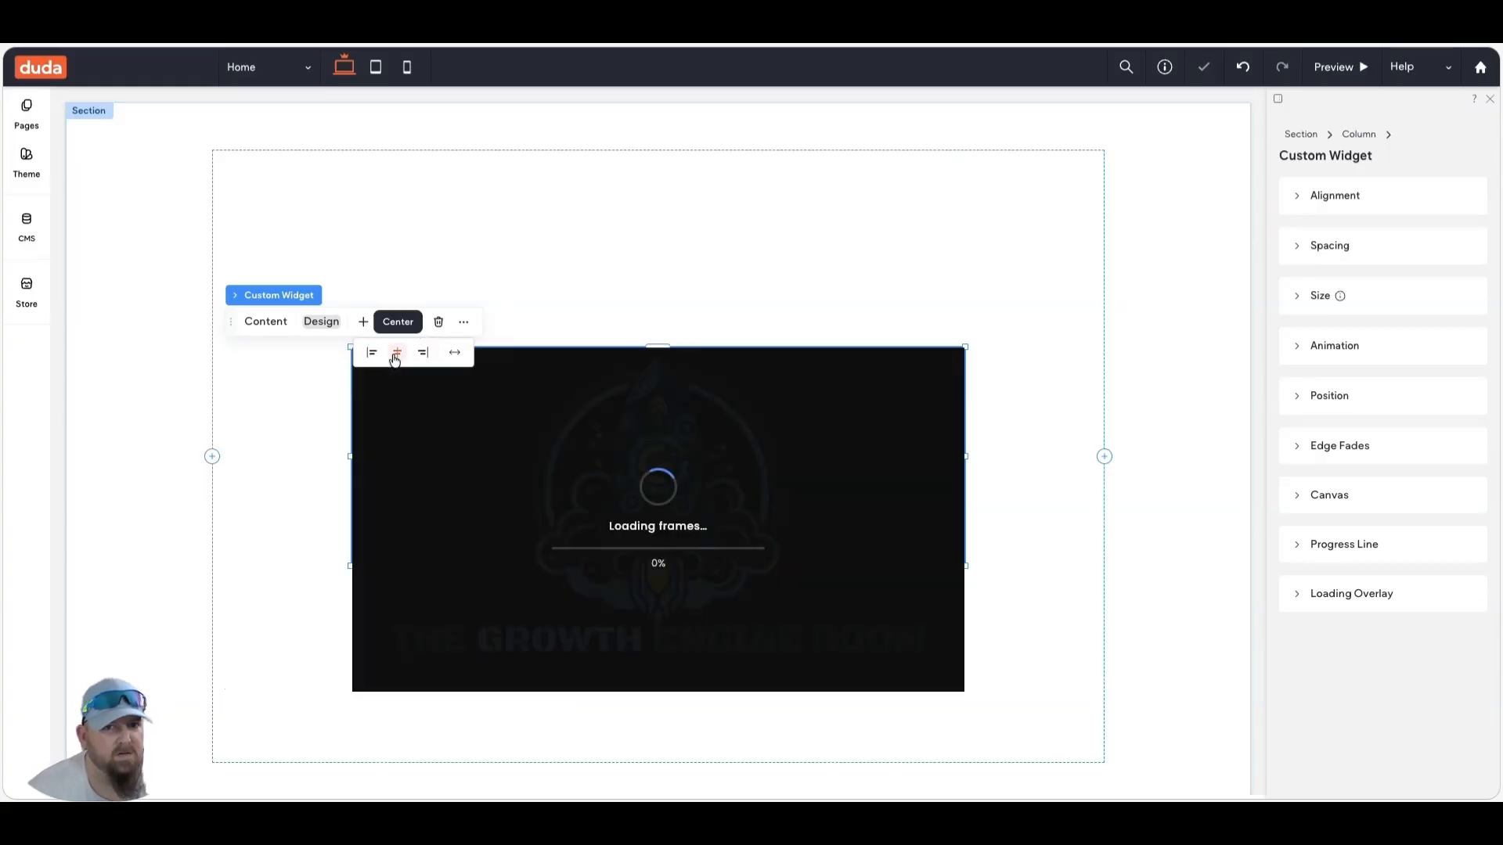
pyautogui.click(926, 246)
pyautogui.click(832, 446)
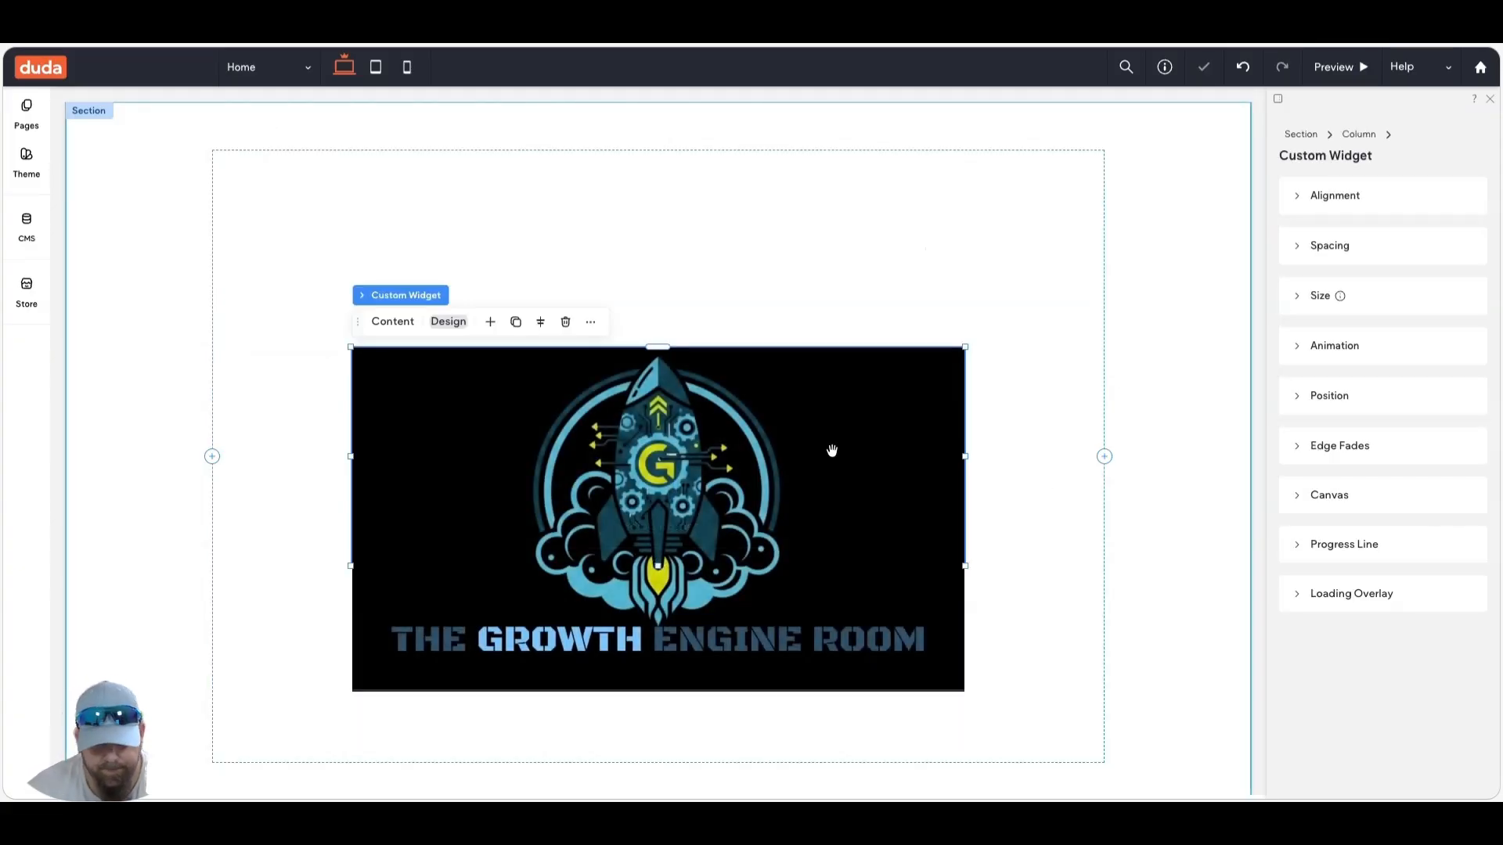
# - Set the widget's edge fades to 18 for top, 29 for bottom, 50 for left and 50 for right
pyautogui.click(1365, 451)
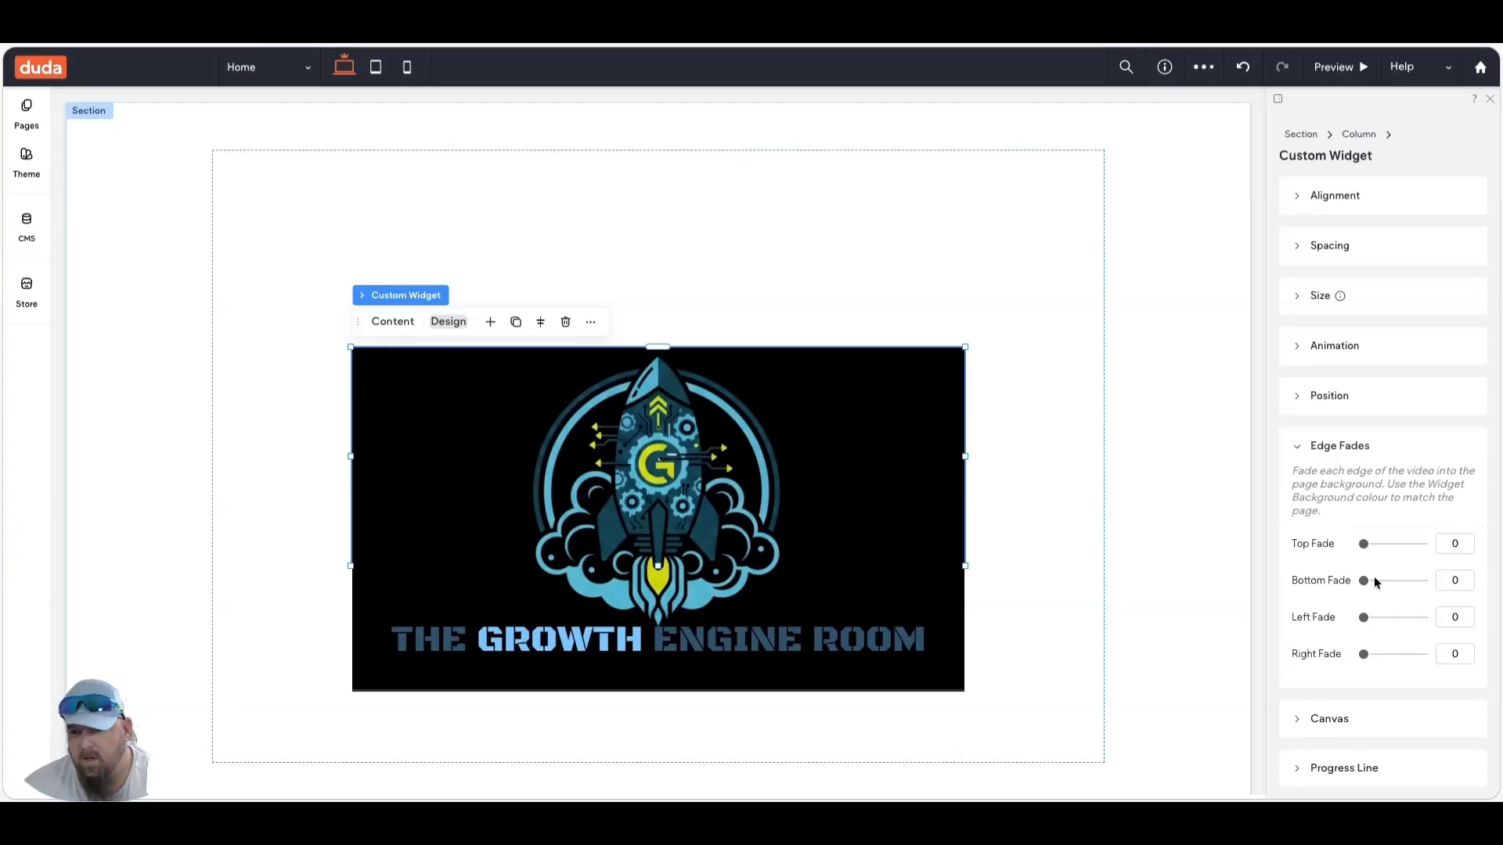
pyautogui.moveTo(1366, 552); pyautogui.dragTo(1443, 621)
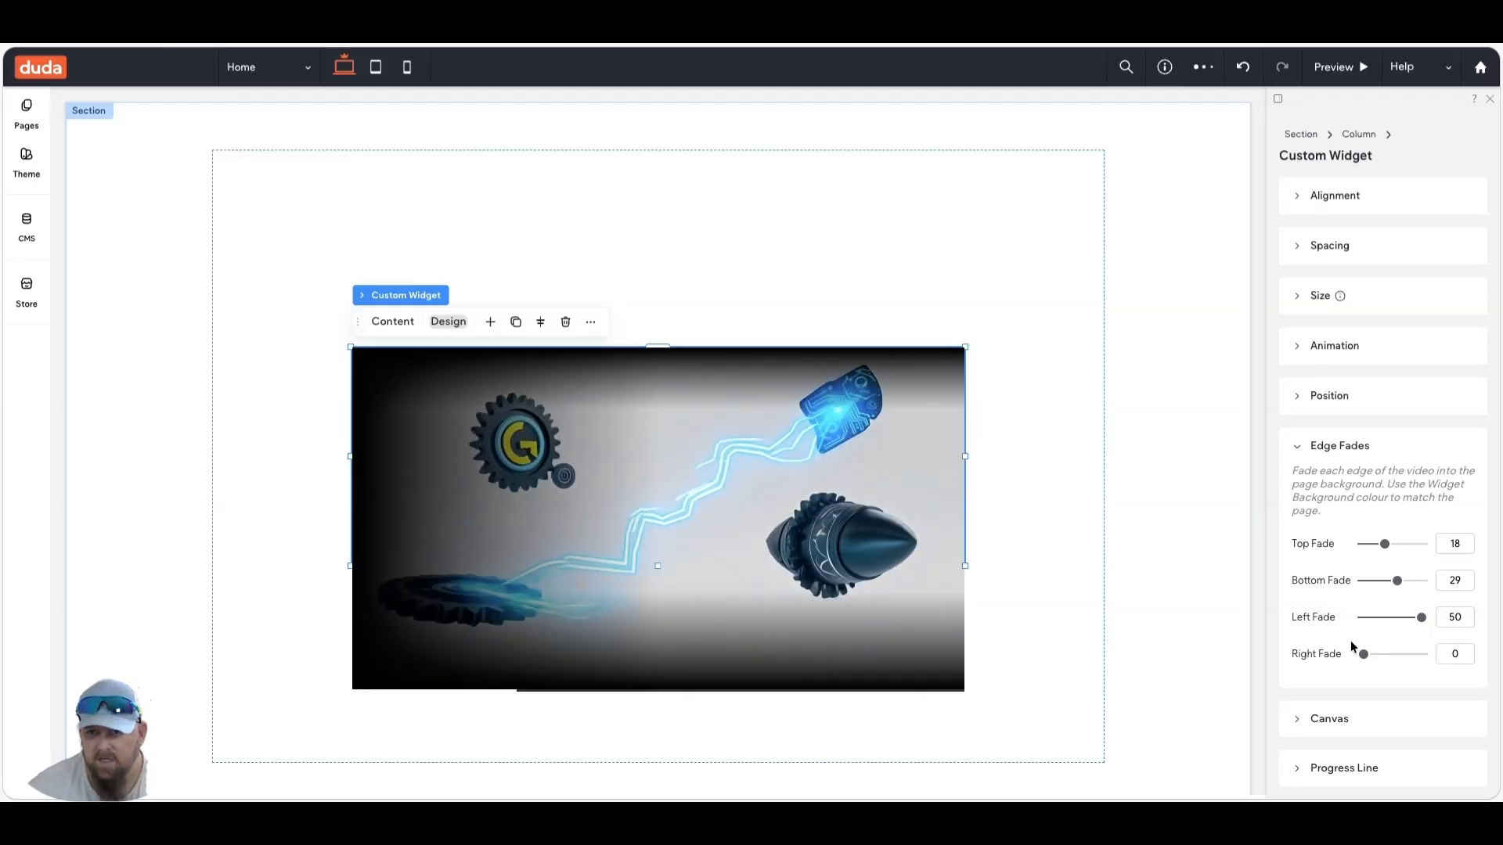
pyautogui.moveTo(1363, 655); pyautogui.dragTo(1422, 655)
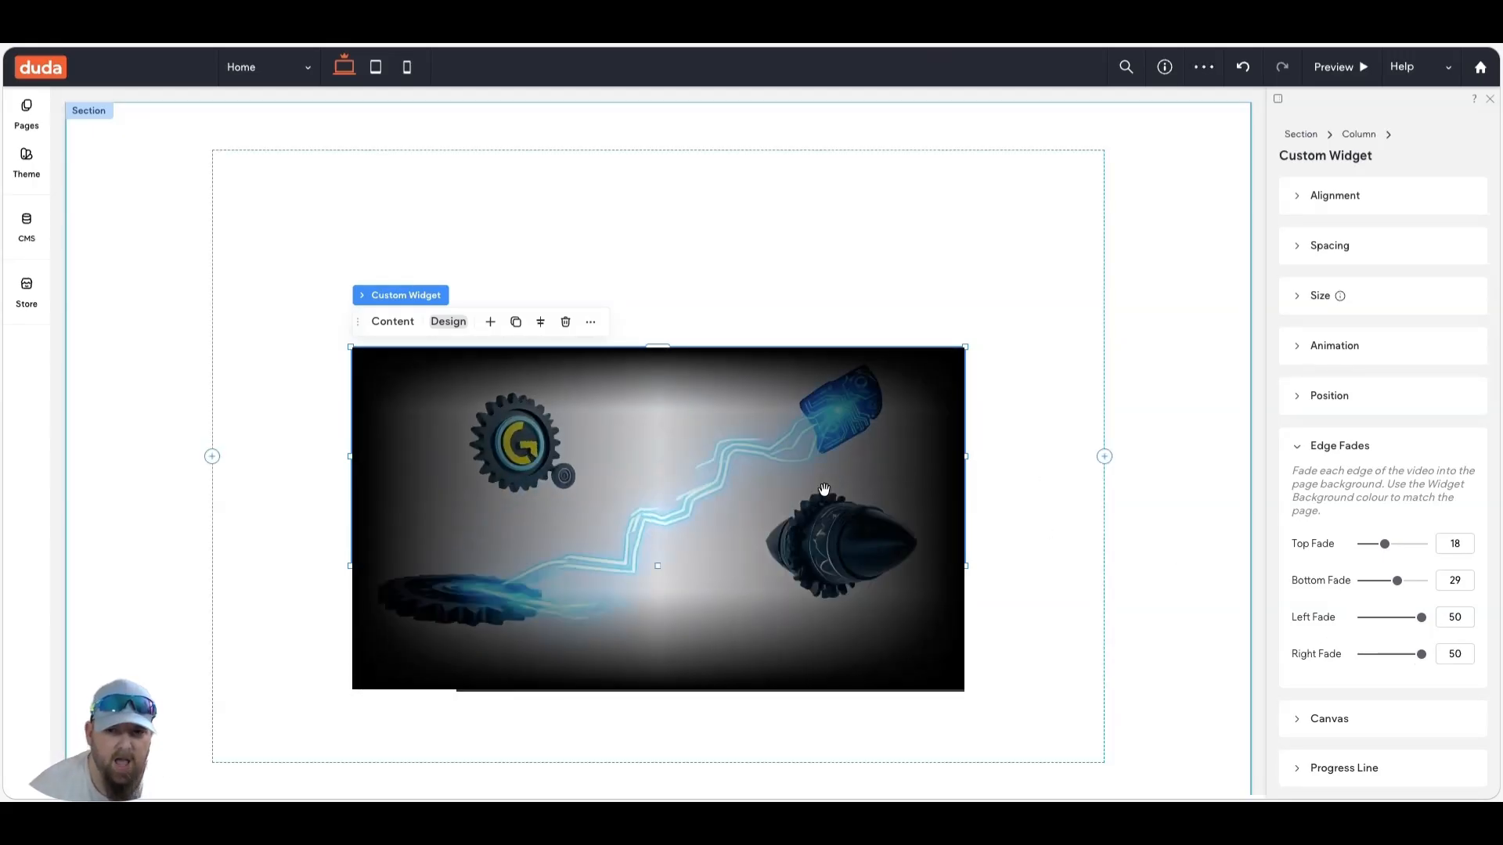
# - Set the widget's canvas background color to the white theme color and check the edge fades on the video
pyautogui.scroll(-3, 1335, 530)
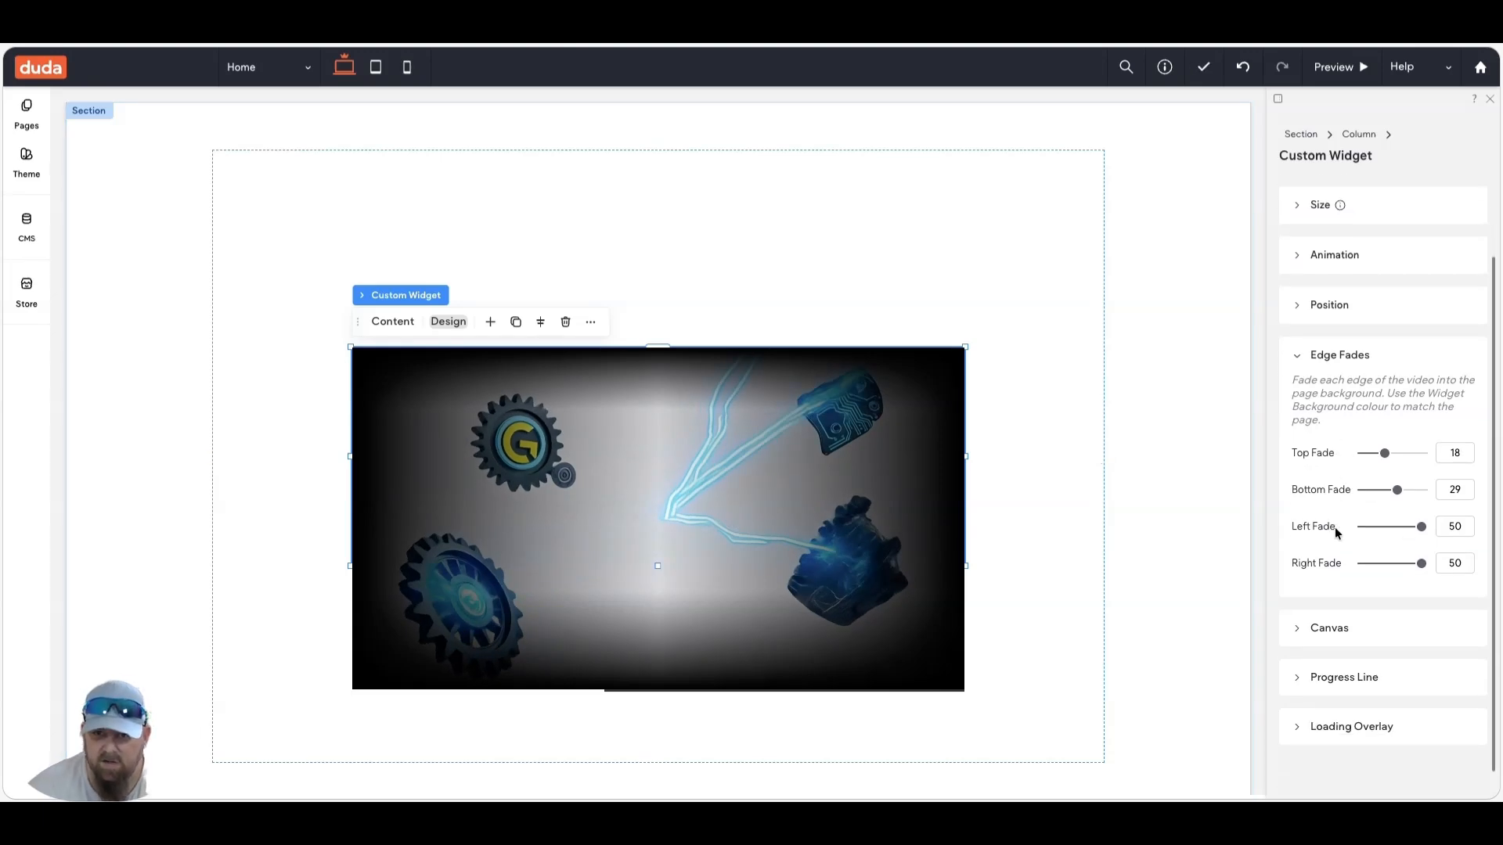
pyautogui.click(1299, 604)
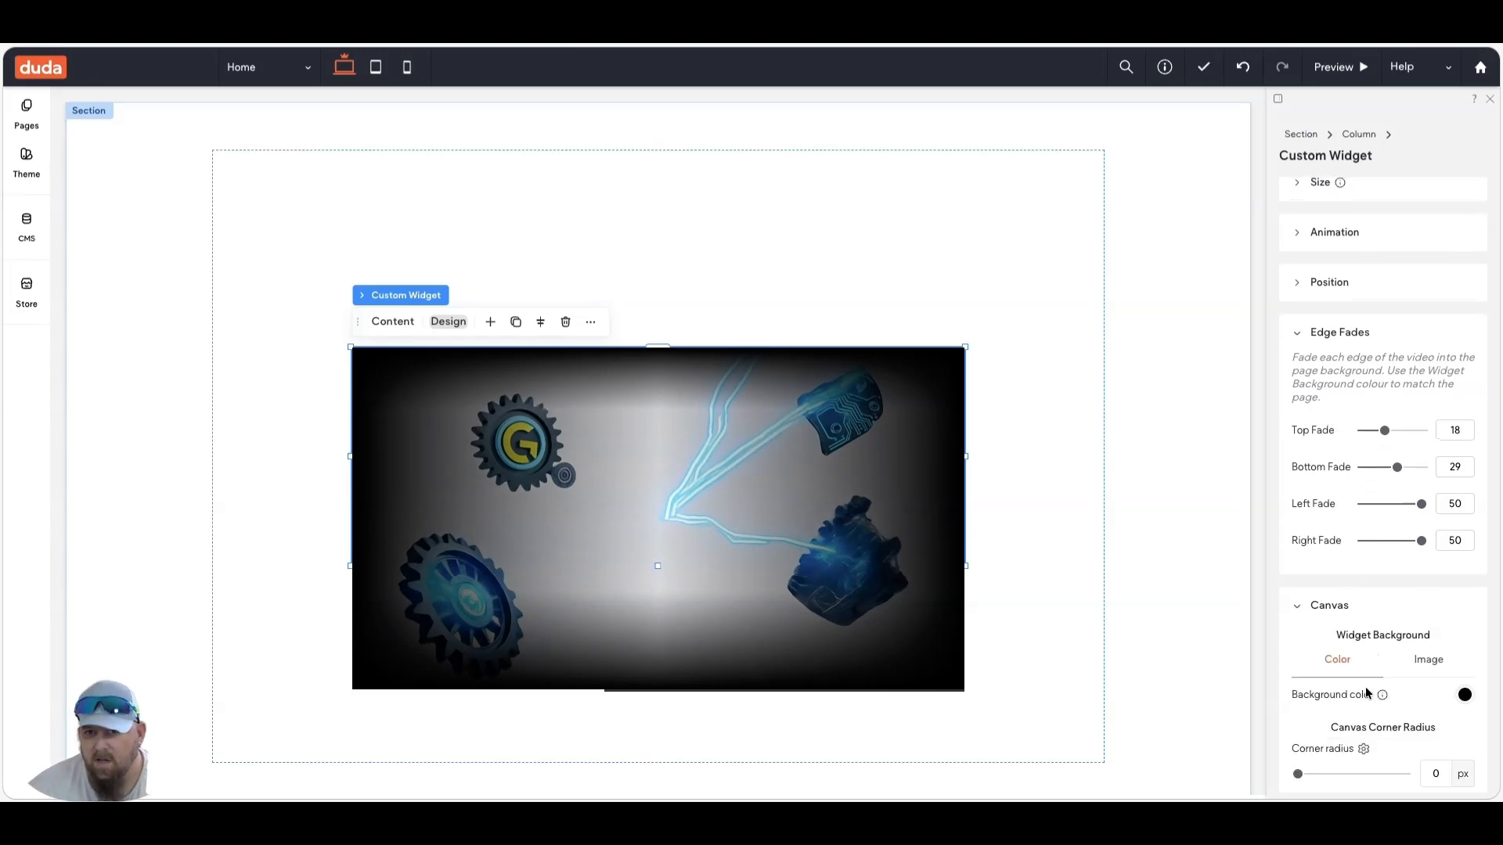
pyautogui.scroll(-2, 1413, 687)
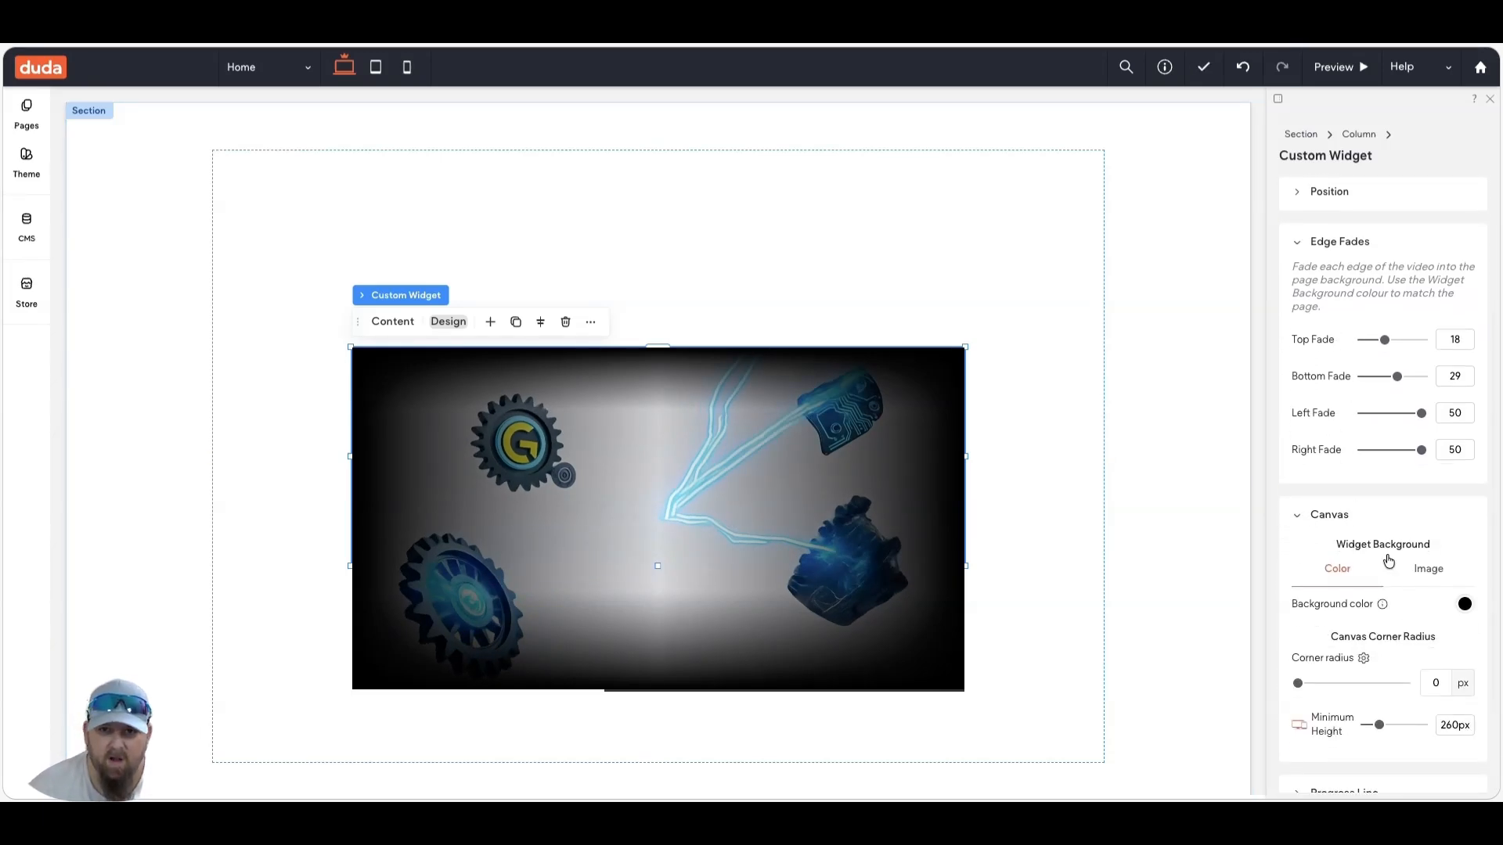
pyautogui.click(1465, 605)
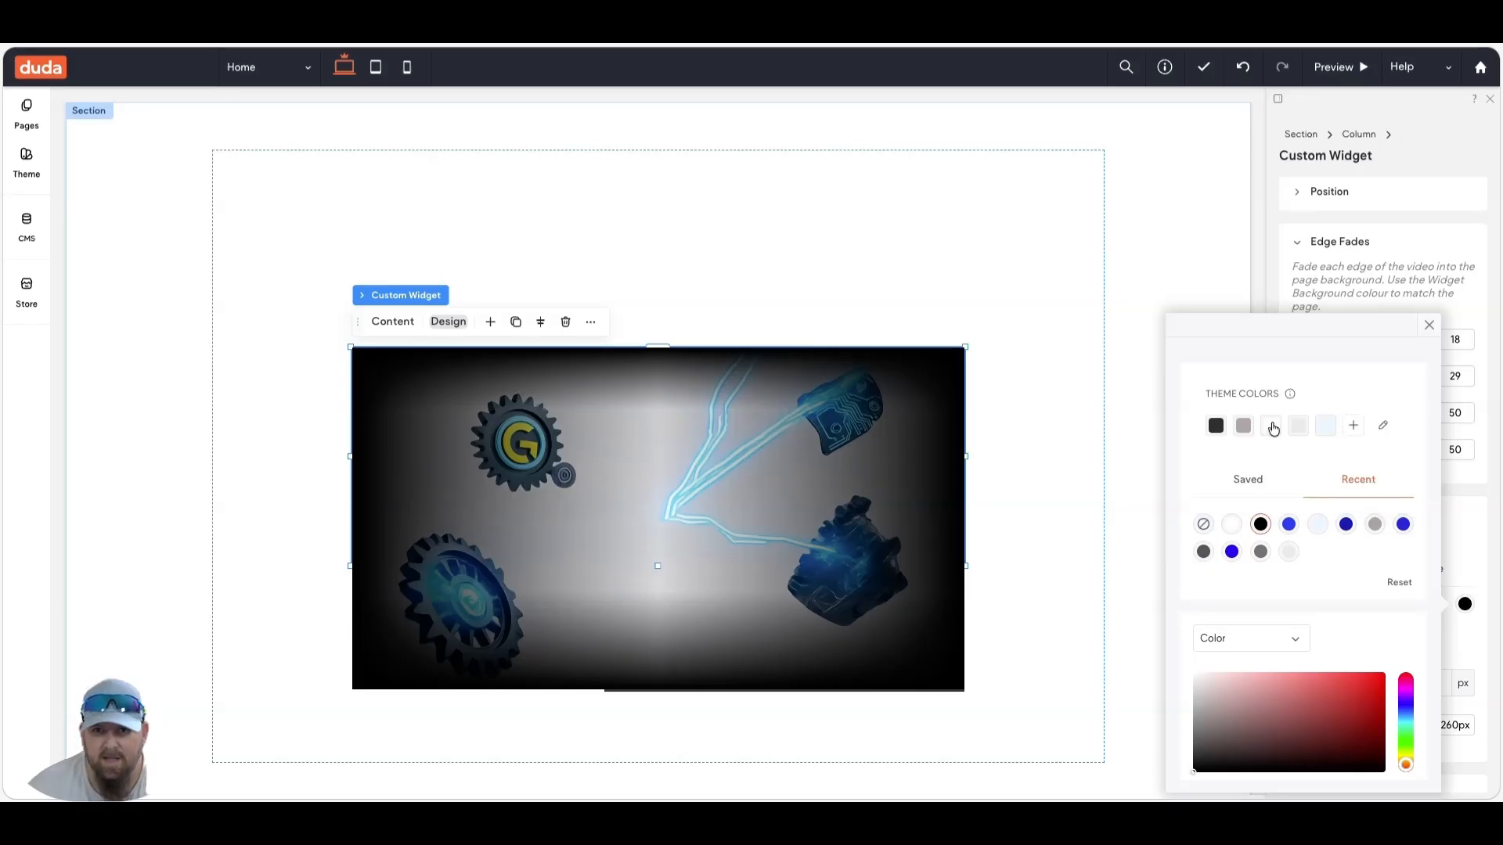
pyautogui.click(1428, 324)
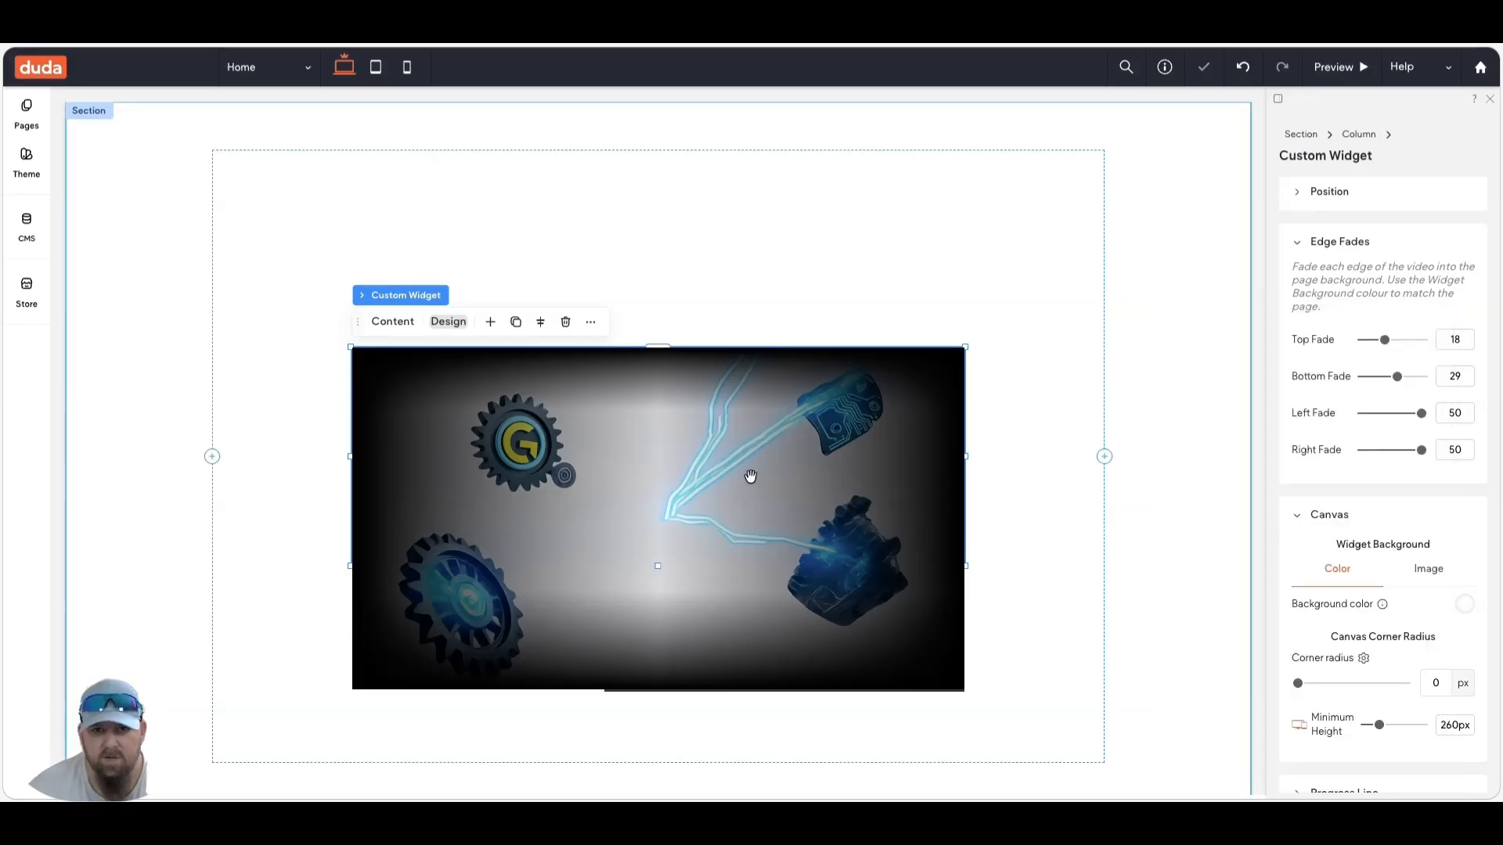
pyautogui.scroll(-1, 749, 476)
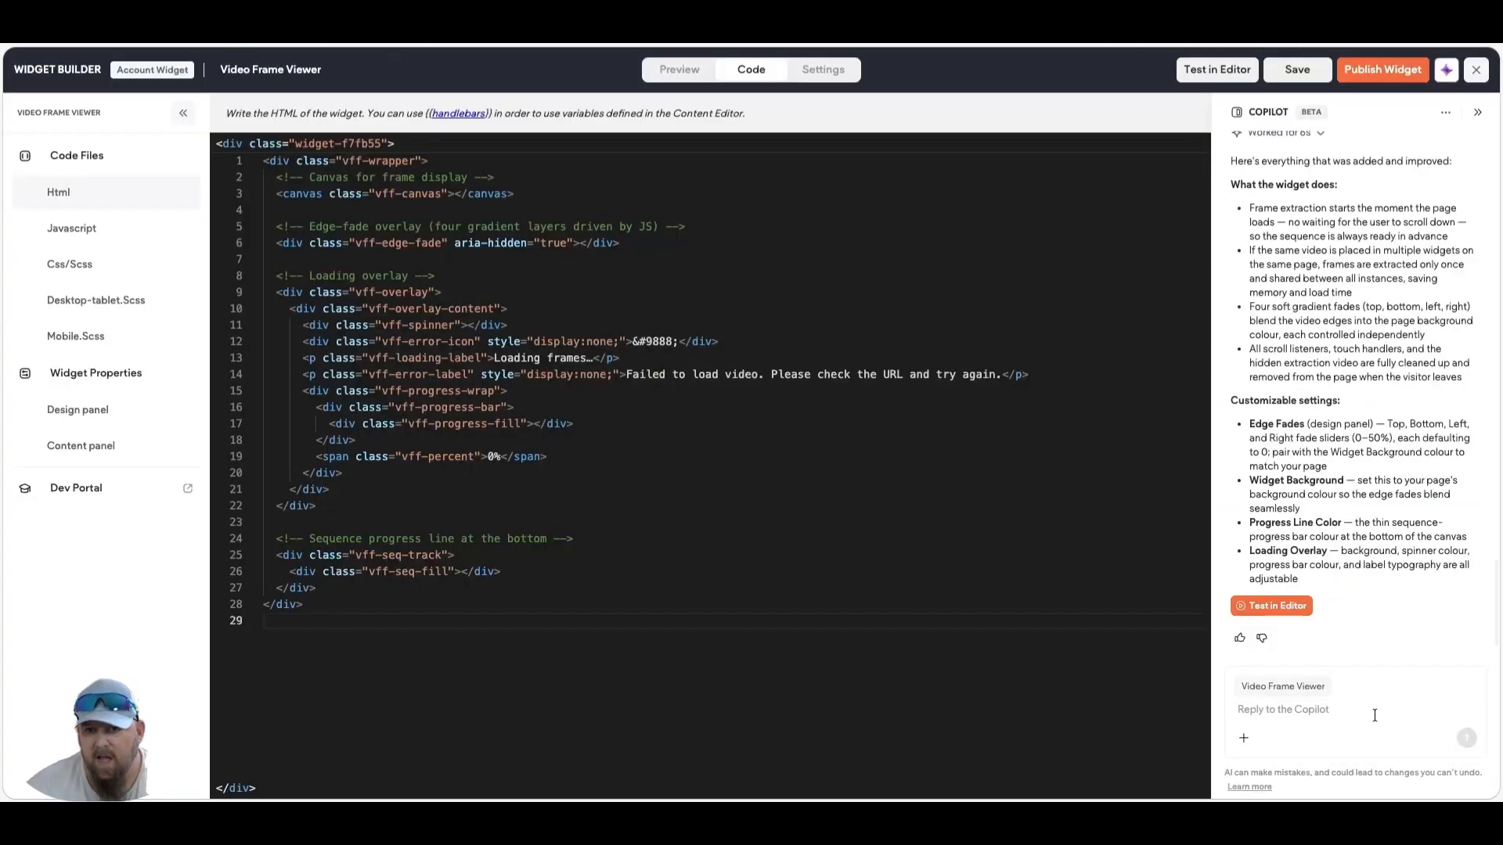
# - Ask Copilot in the widget builder to blend the edge fades into any background color instead of black, so the video looks embedded without boxed edges
pyautogui.click(1316, 708)
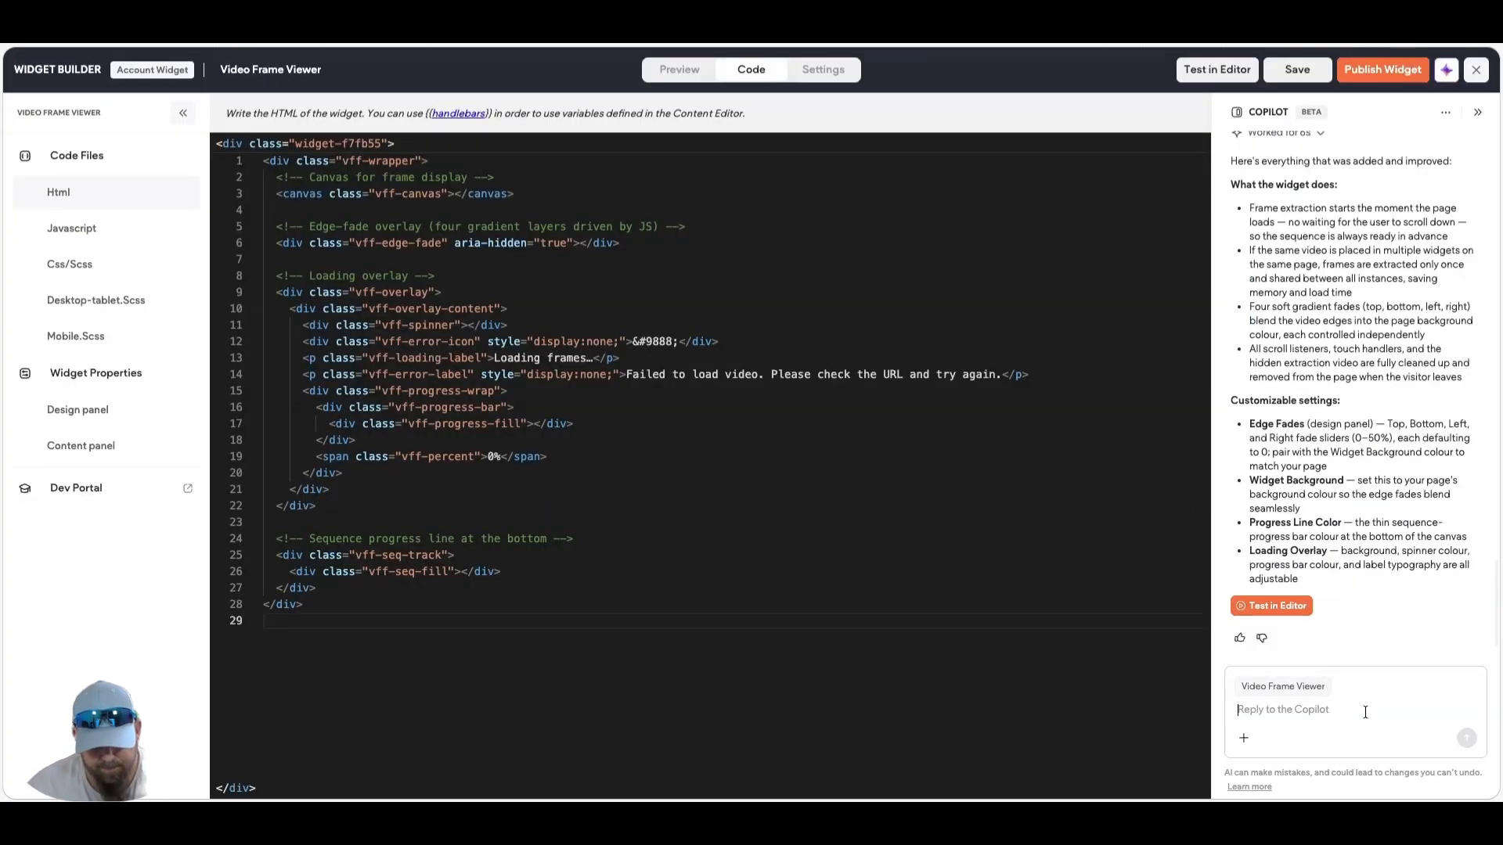
pyautogui.write('The e')
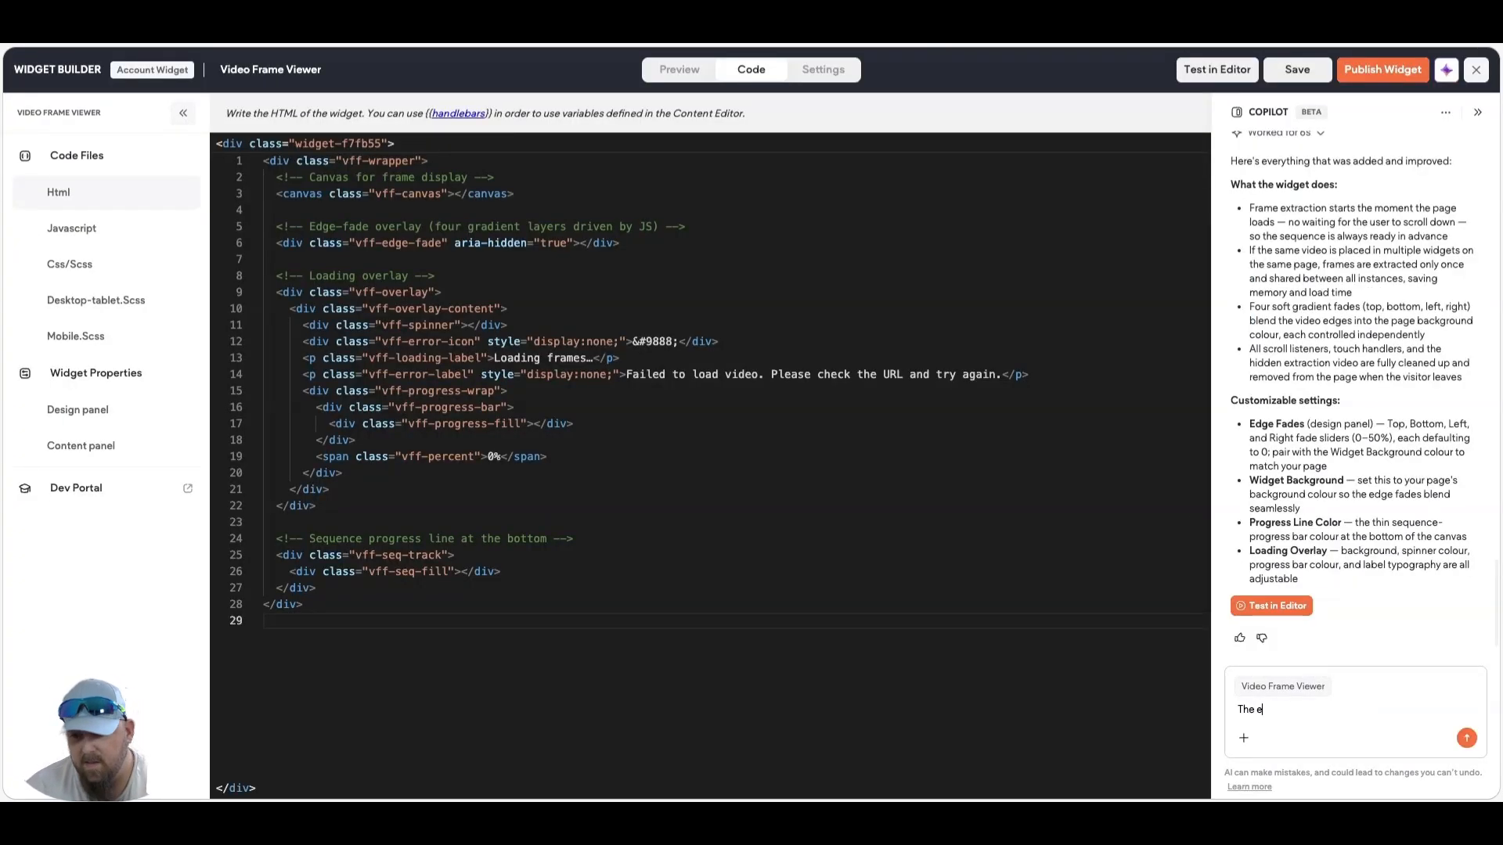
pyautogui.write('dge fades are hard s')
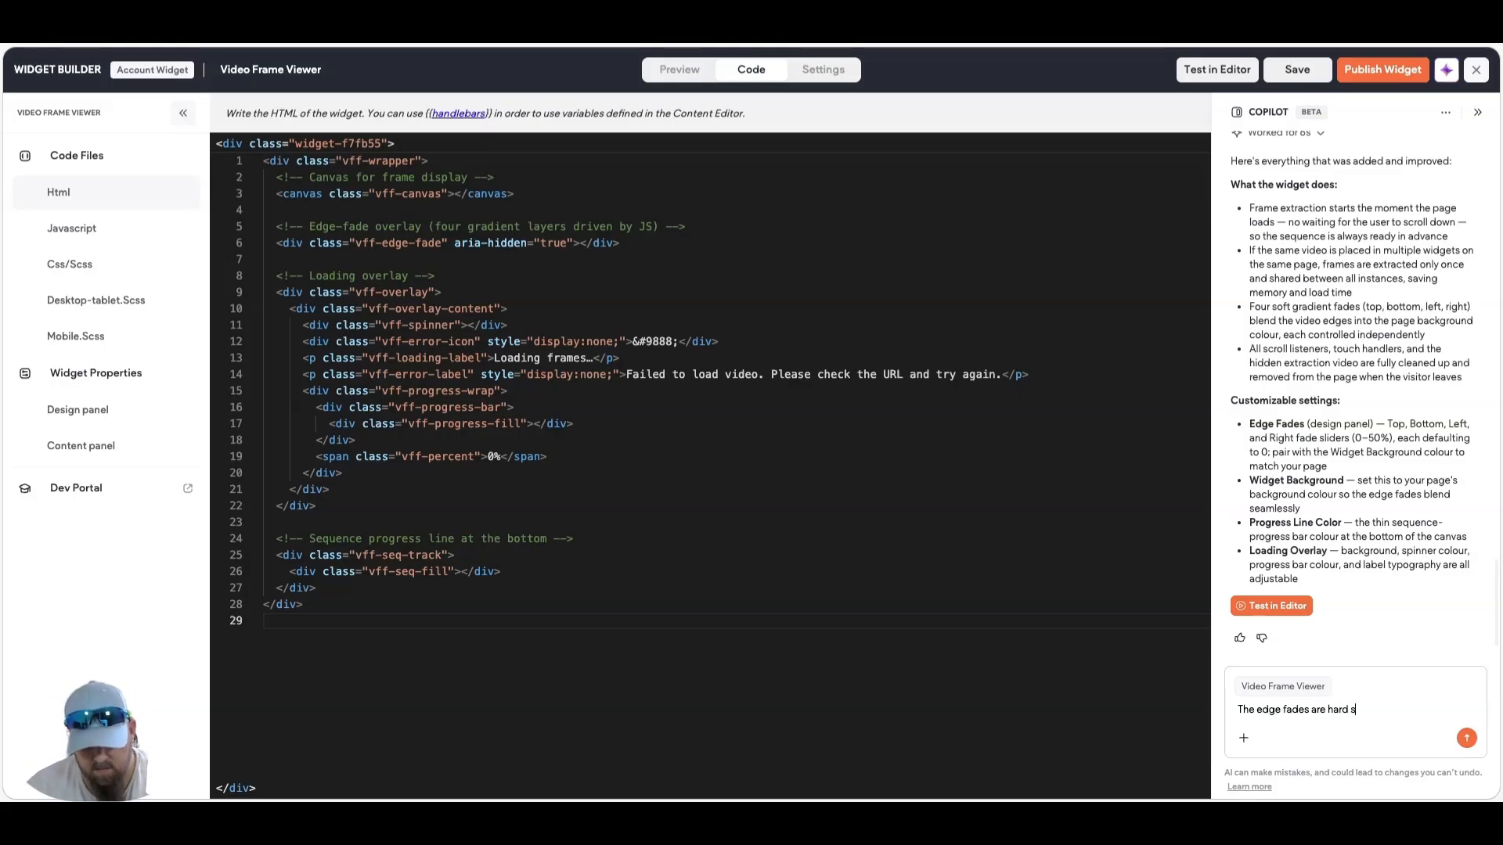
pyautogui.write('et to bla')
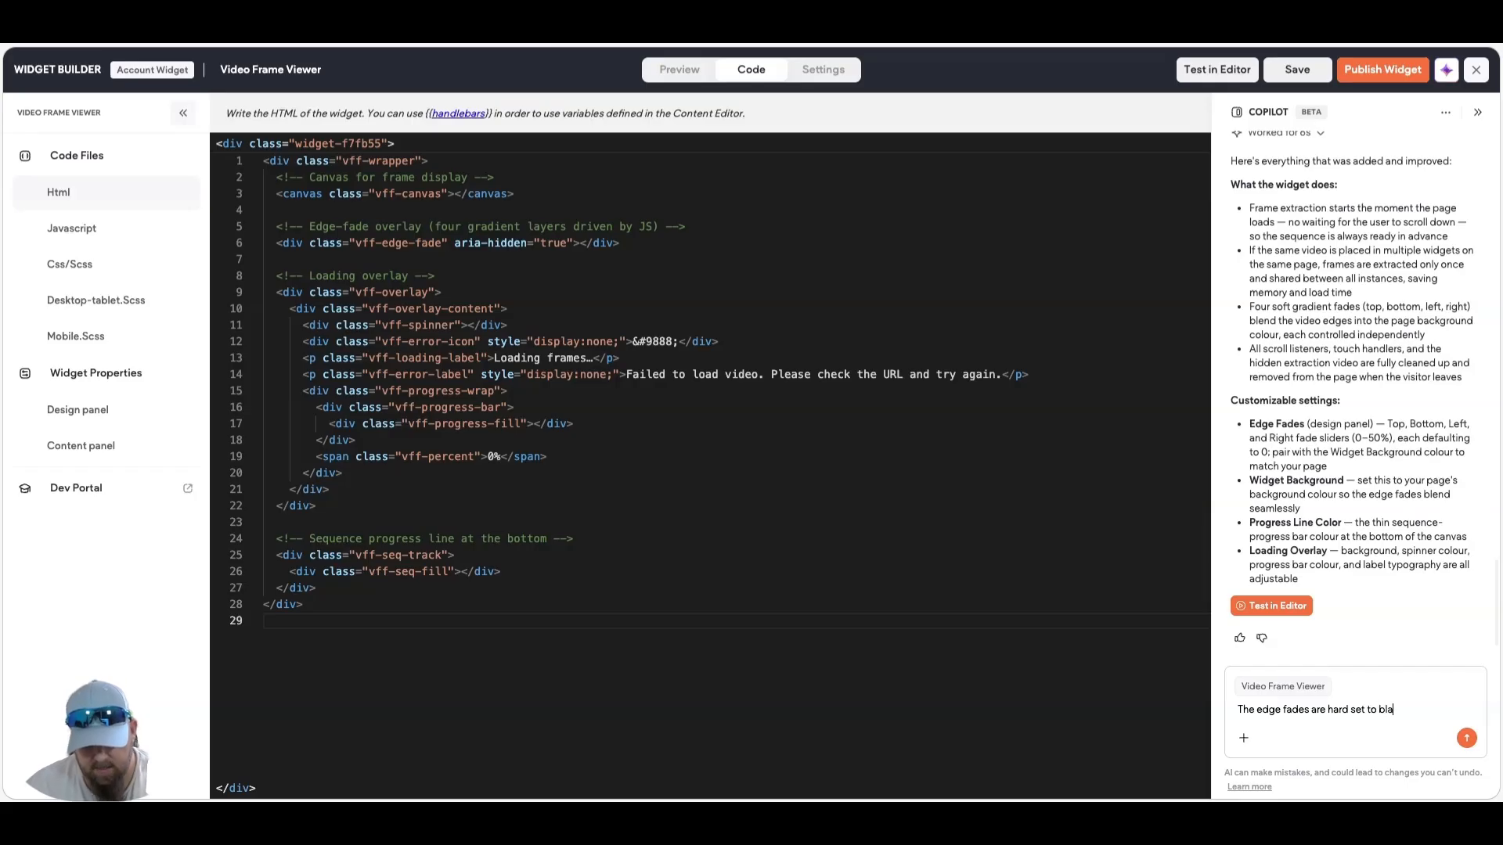
pyautogui.write('ck, w')
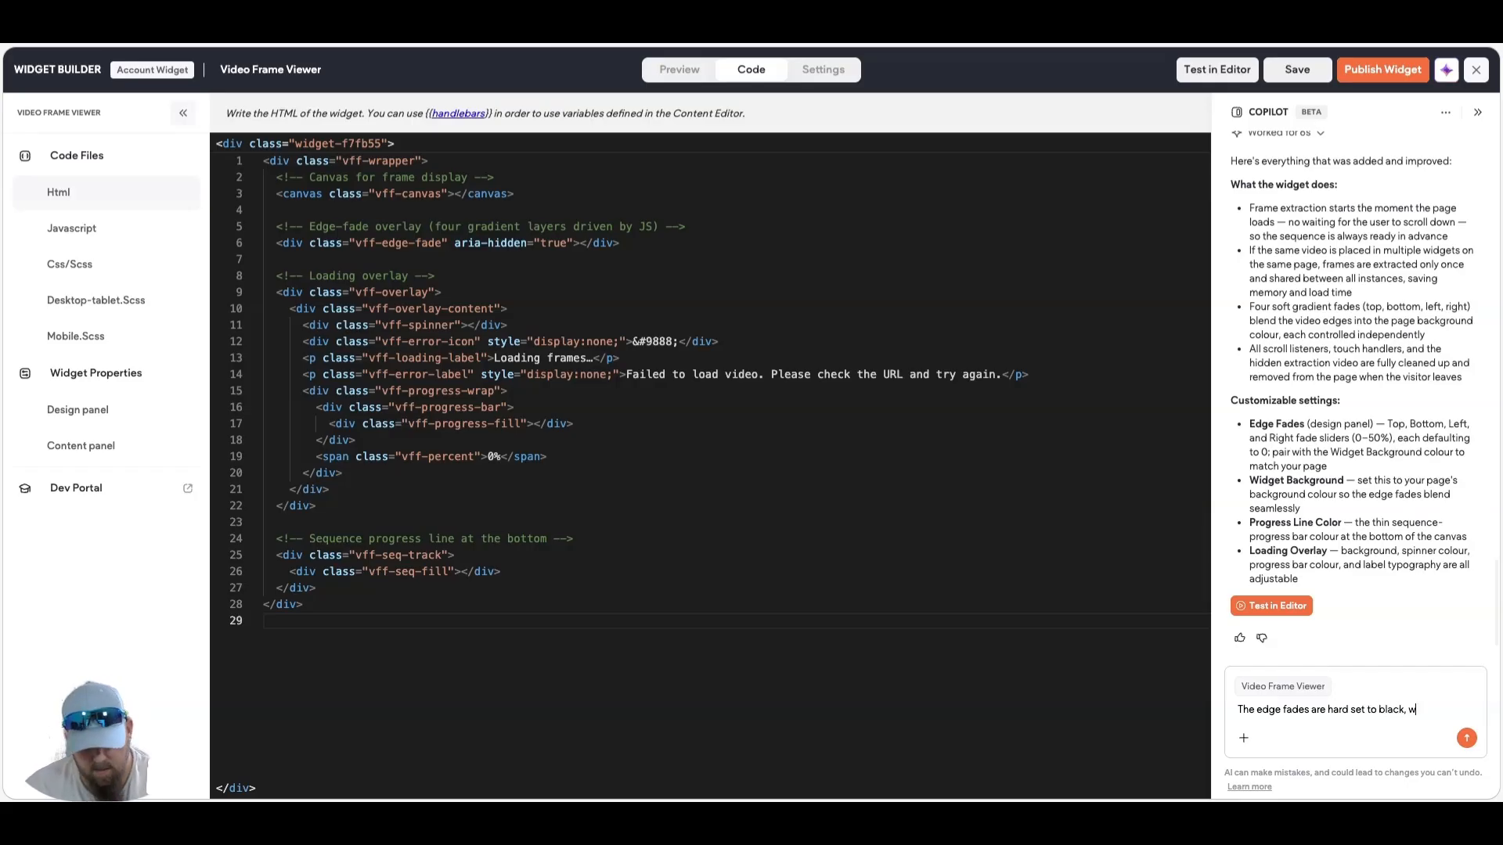
pyautogui.write('he need')
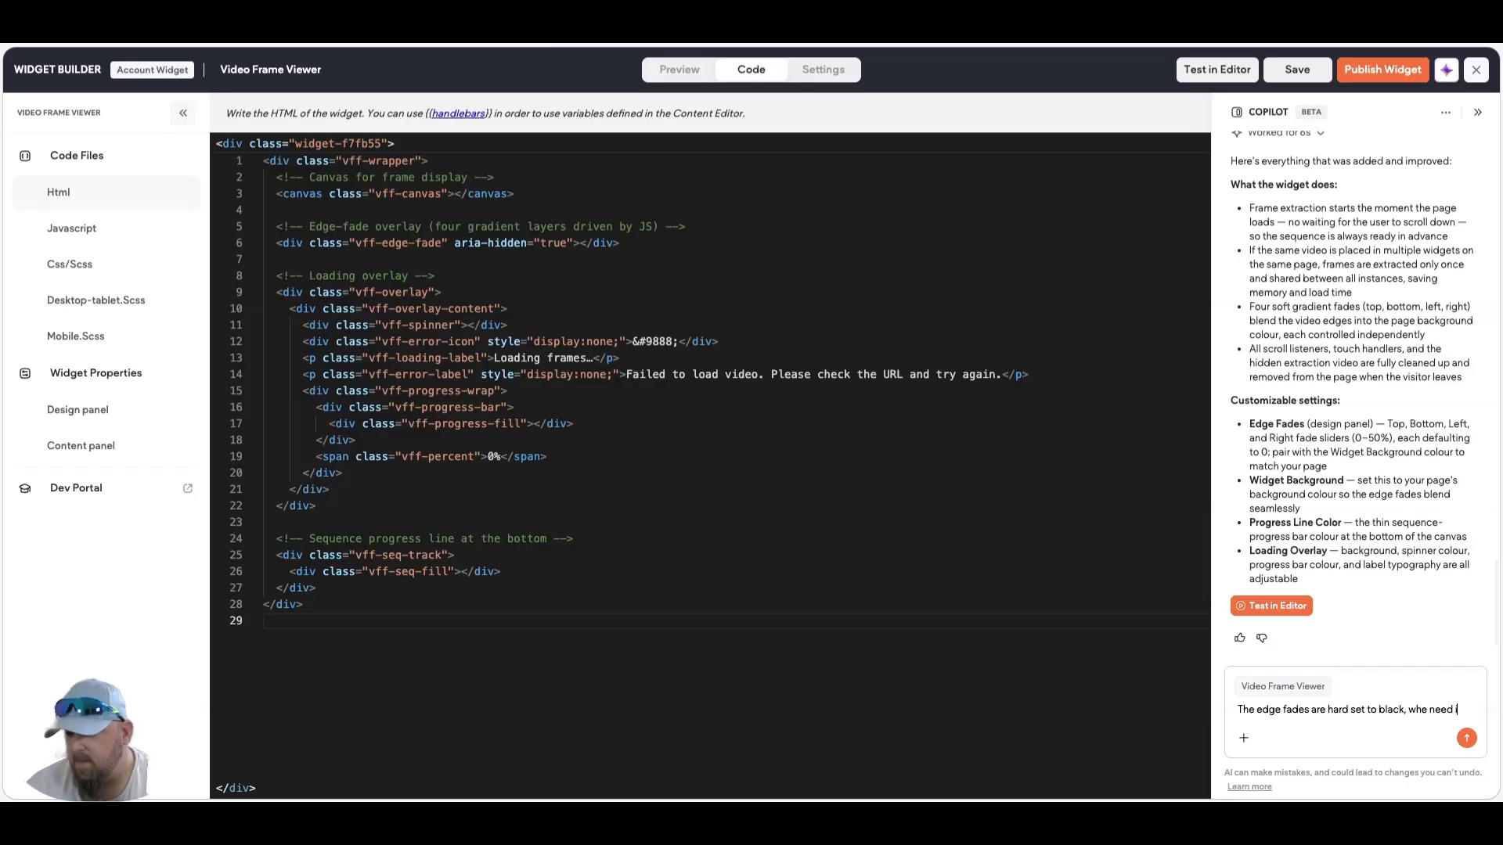
pyautogui.write(' it to ble')
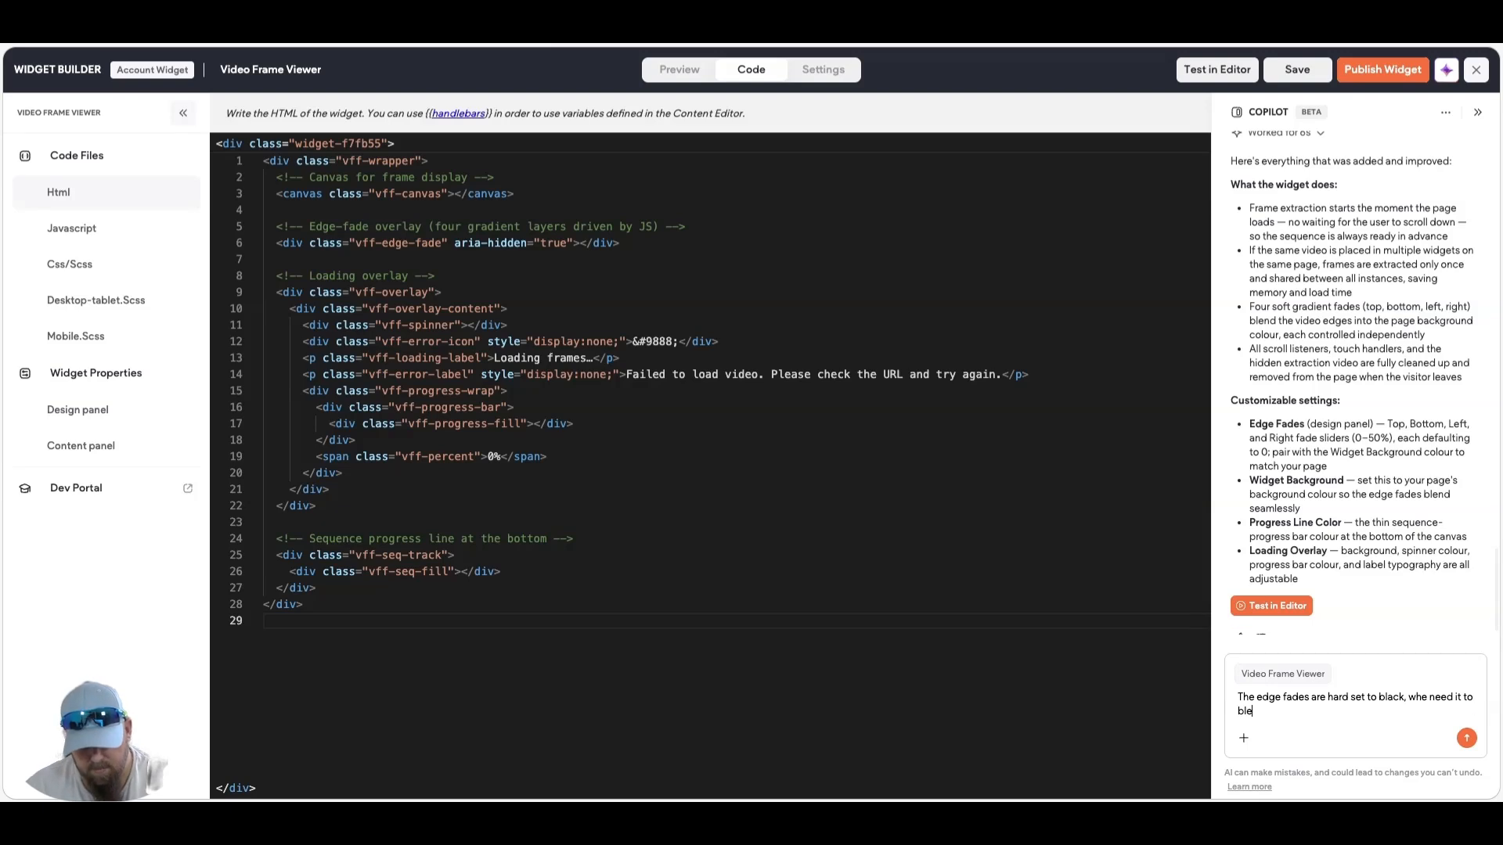
pyautogui.write('nd to any ')
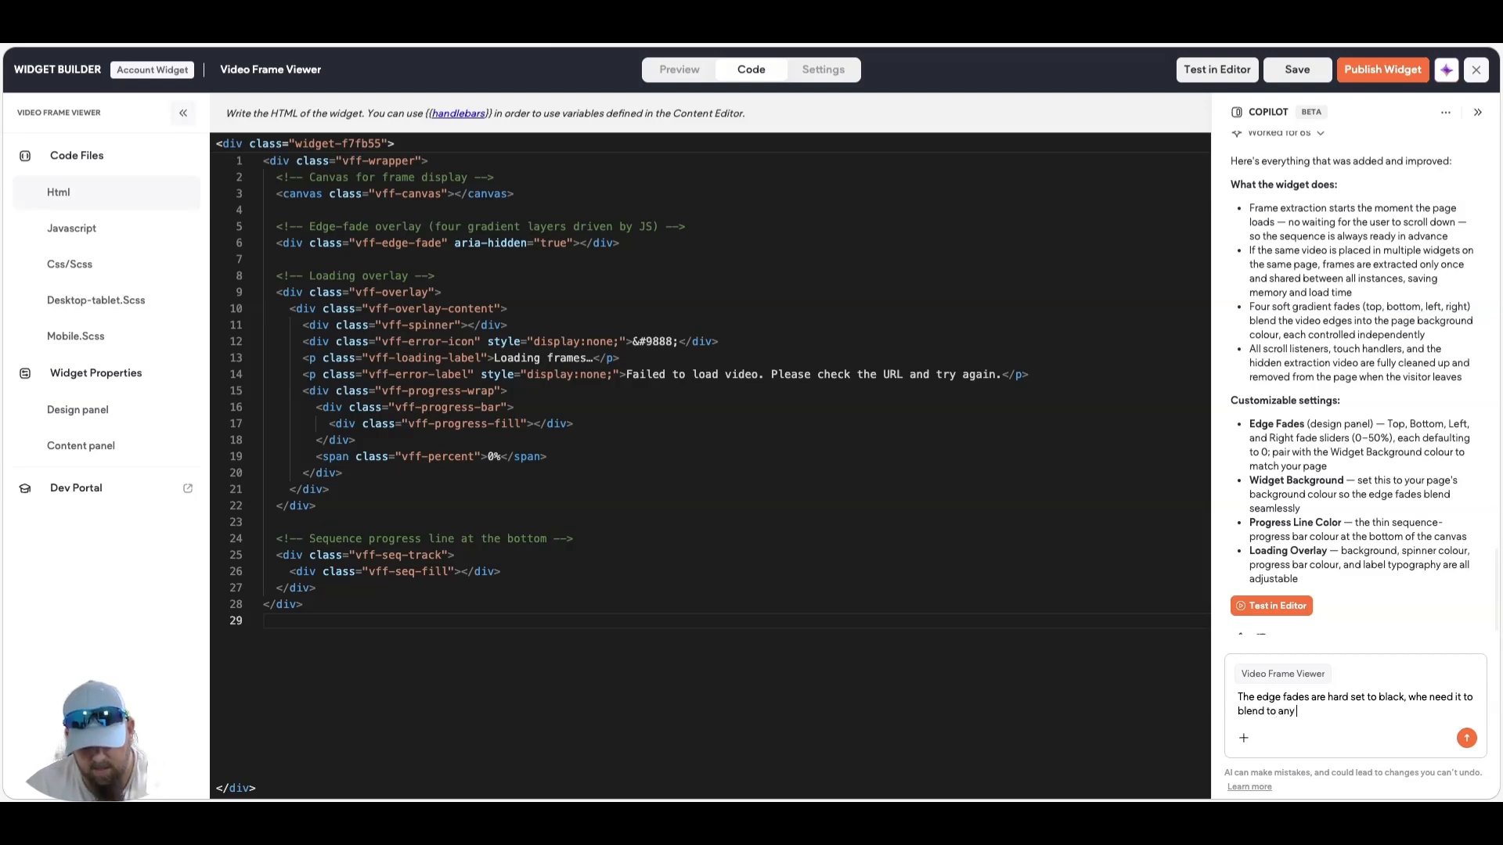
pyautogui.write('backgro')
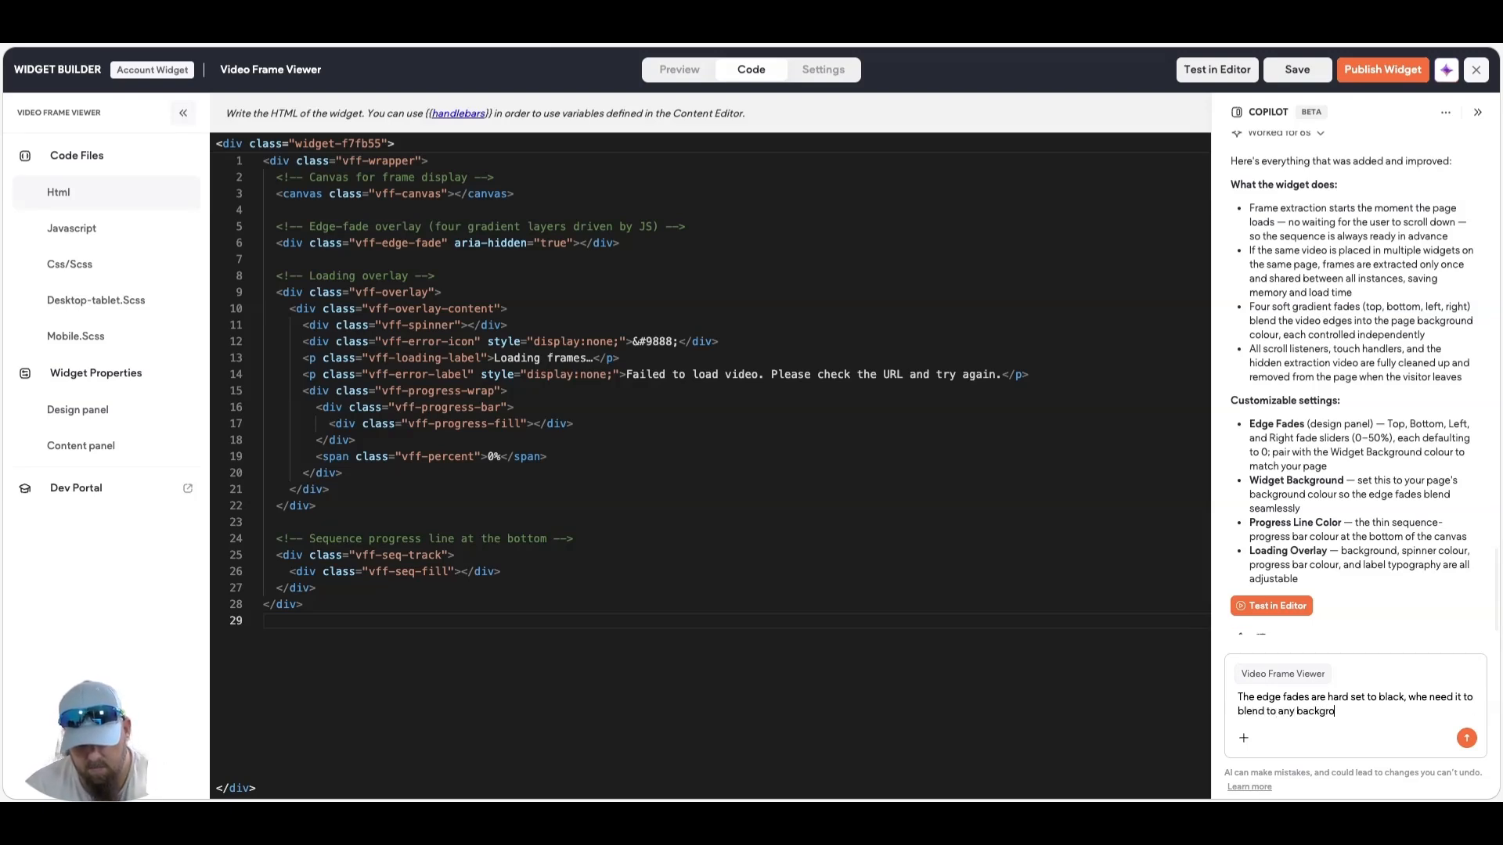
pyautogui.write('und color')
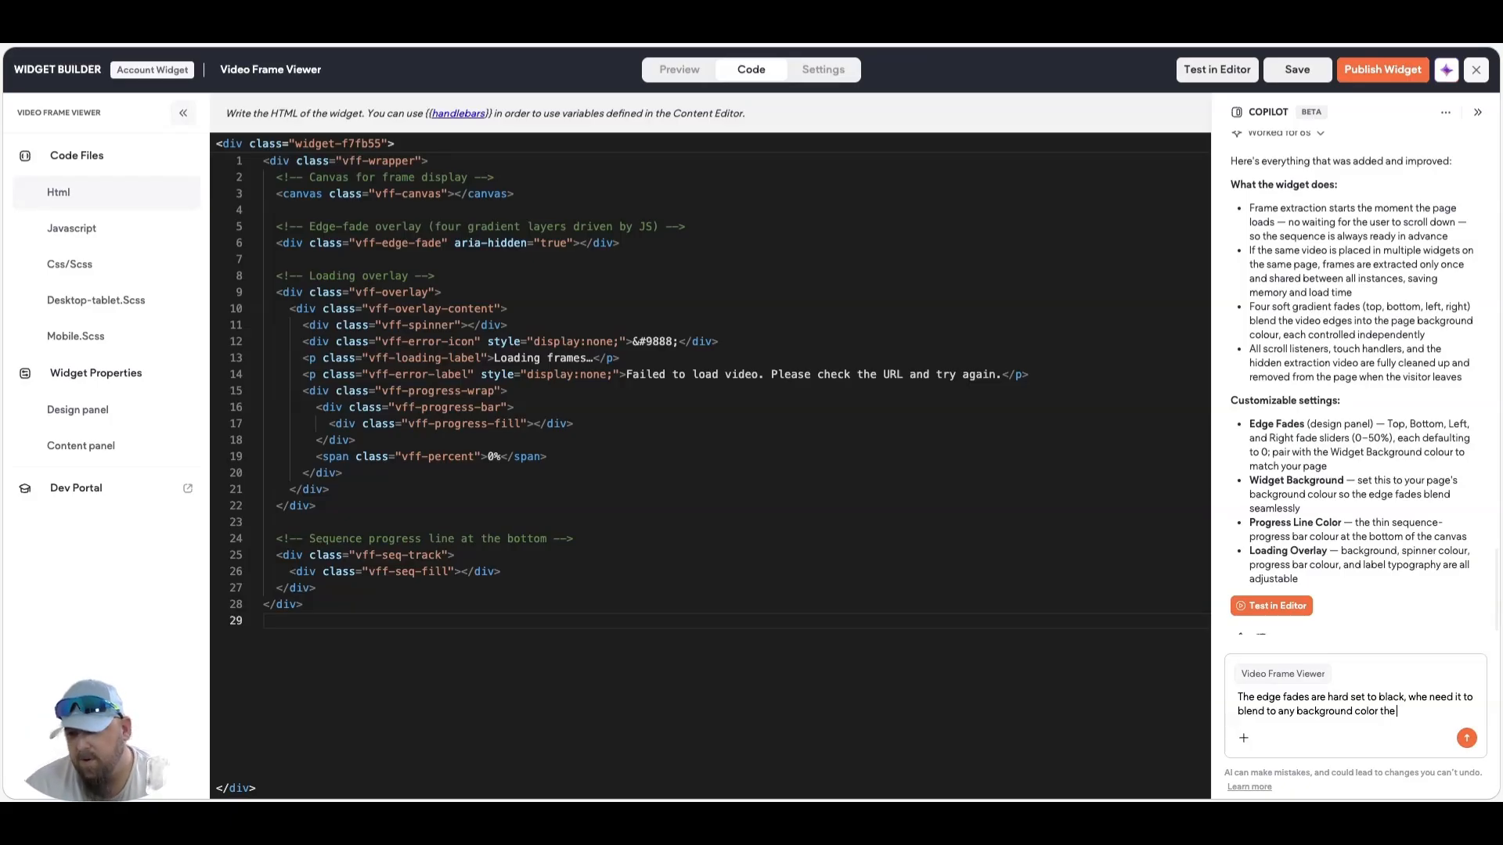
pyautogui.write('the purpose')
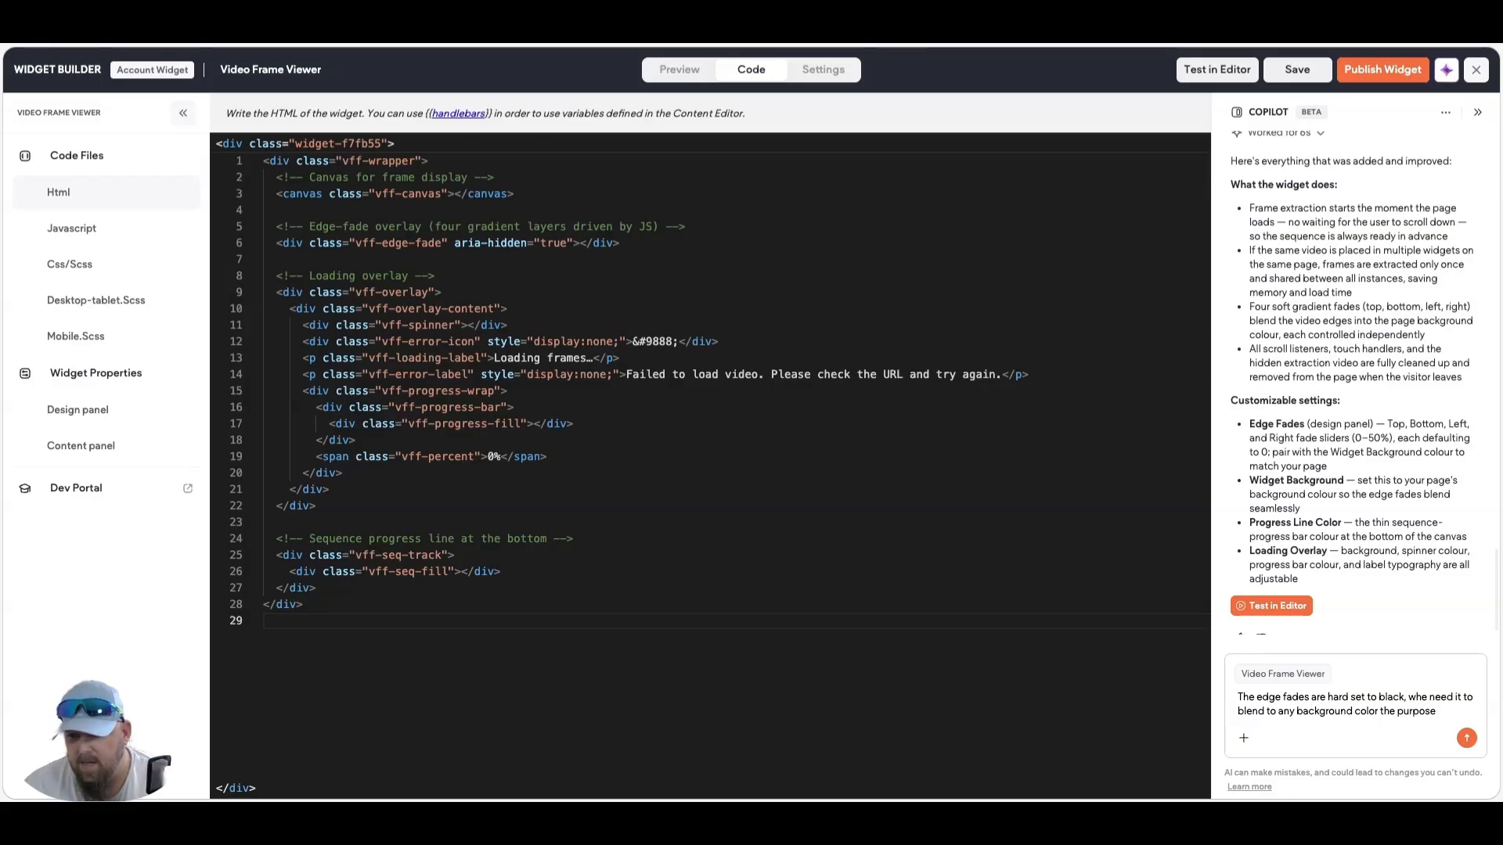
pyautogui.write(' is to m')
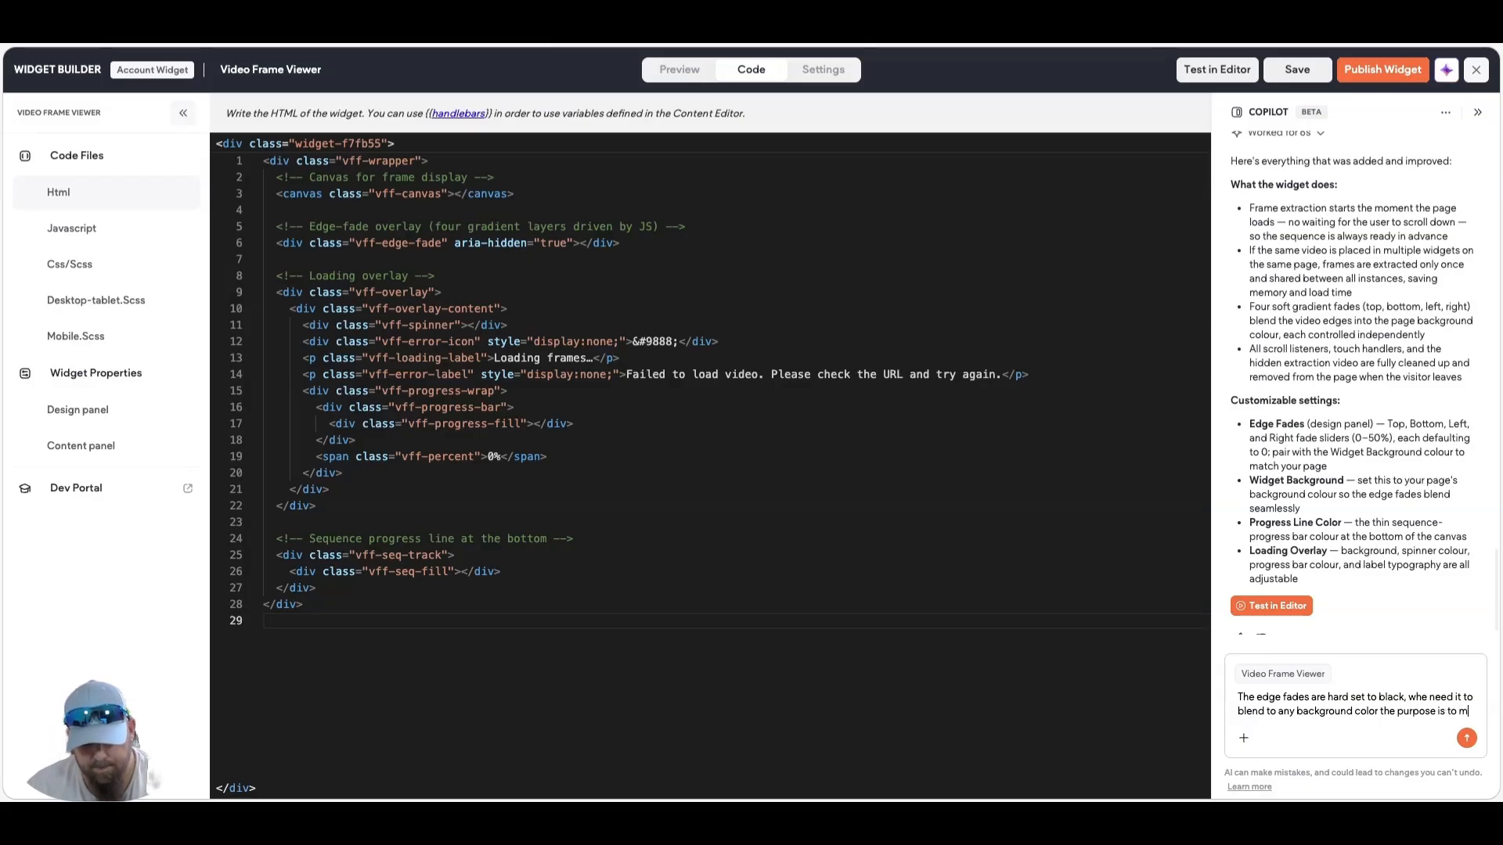
pyautogui.write('atch the v')
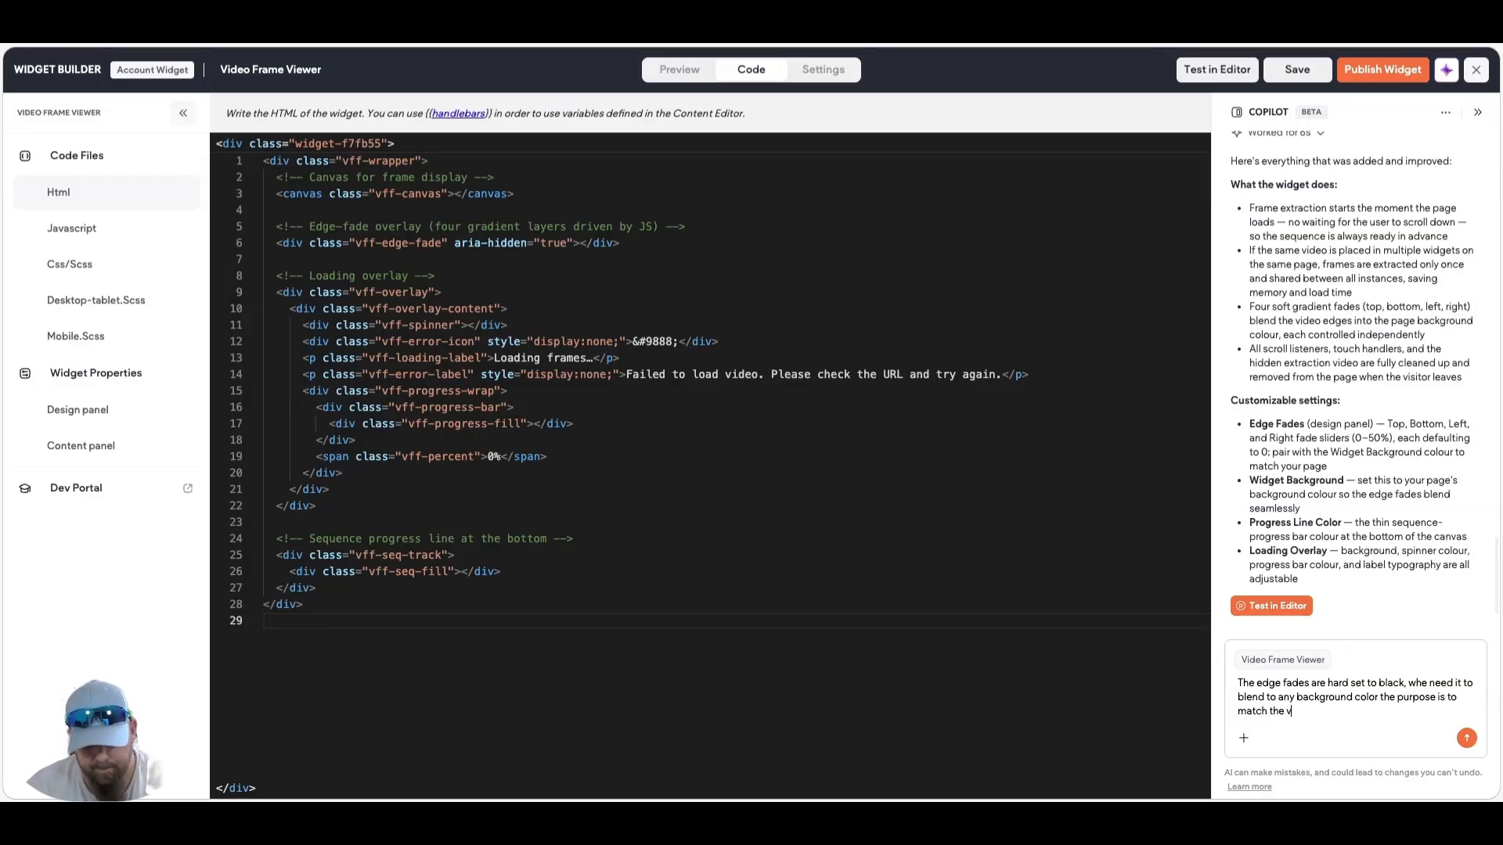
pyautogui.write('ideo and ma')
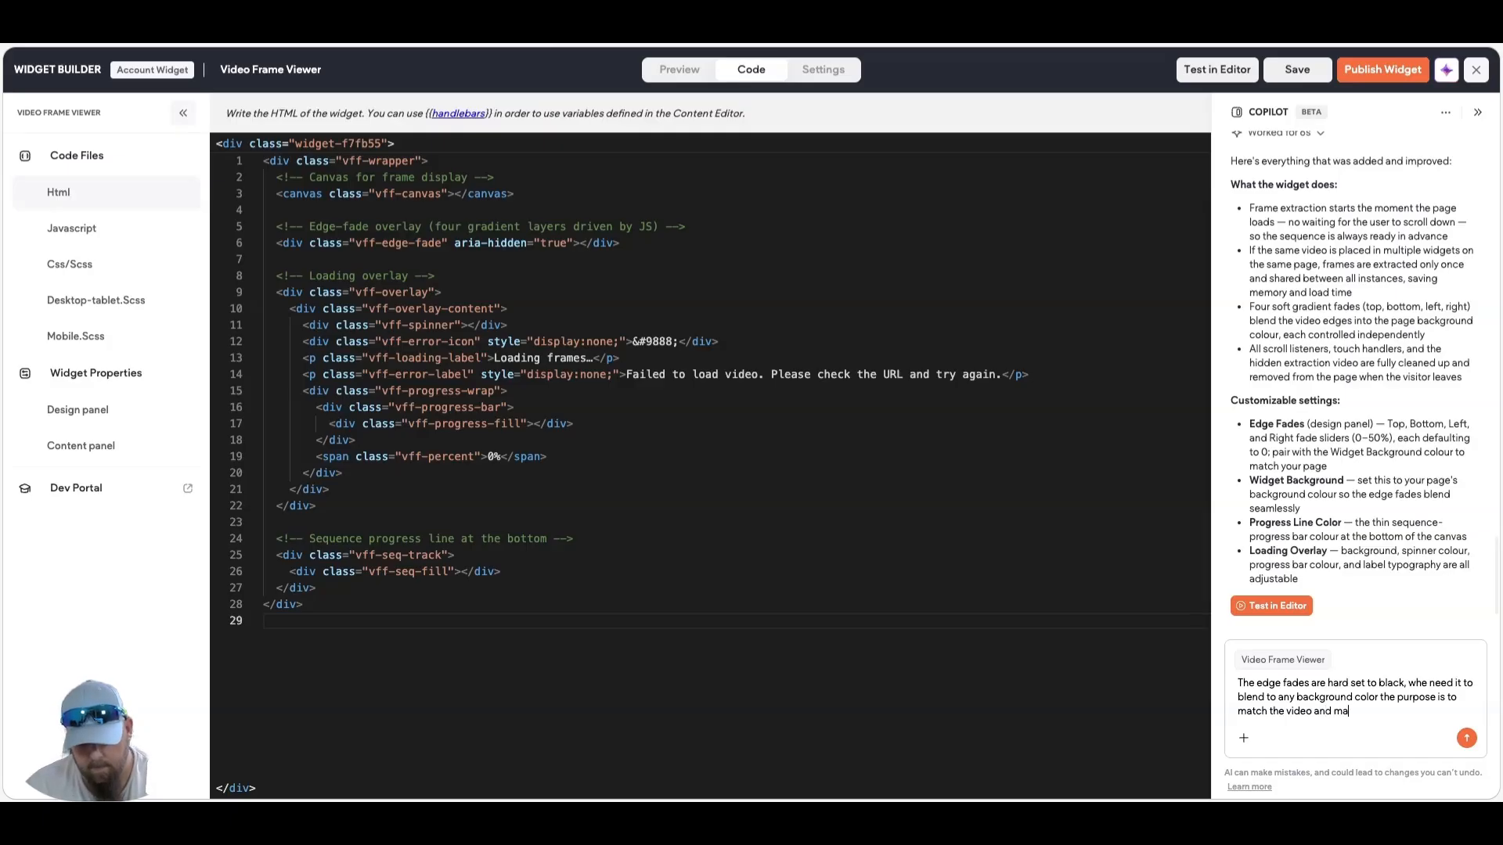
pyautogui.write('ke it look e')
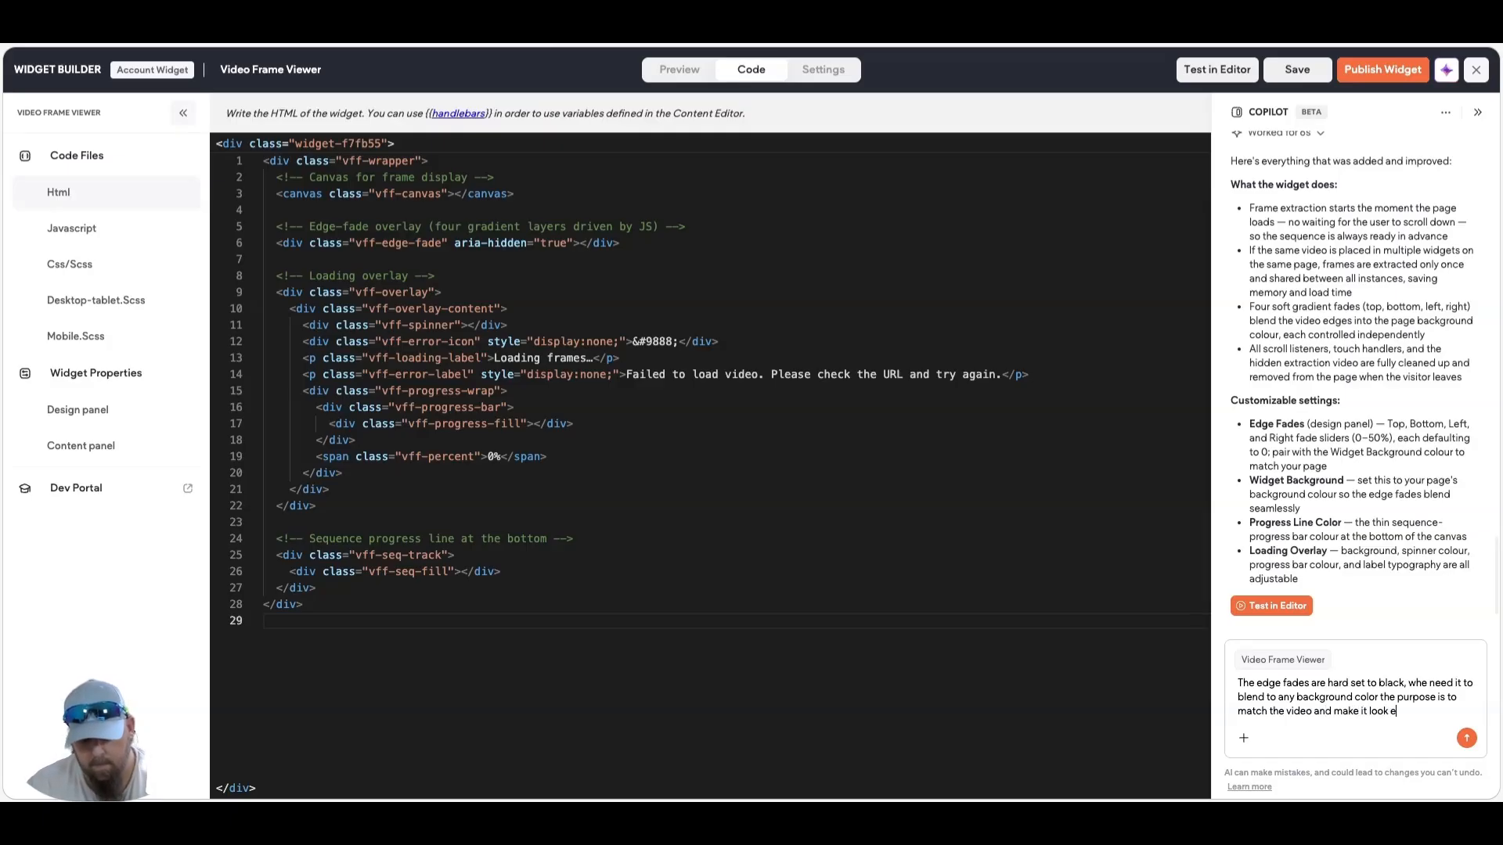
pyautogui.write('mbeded')
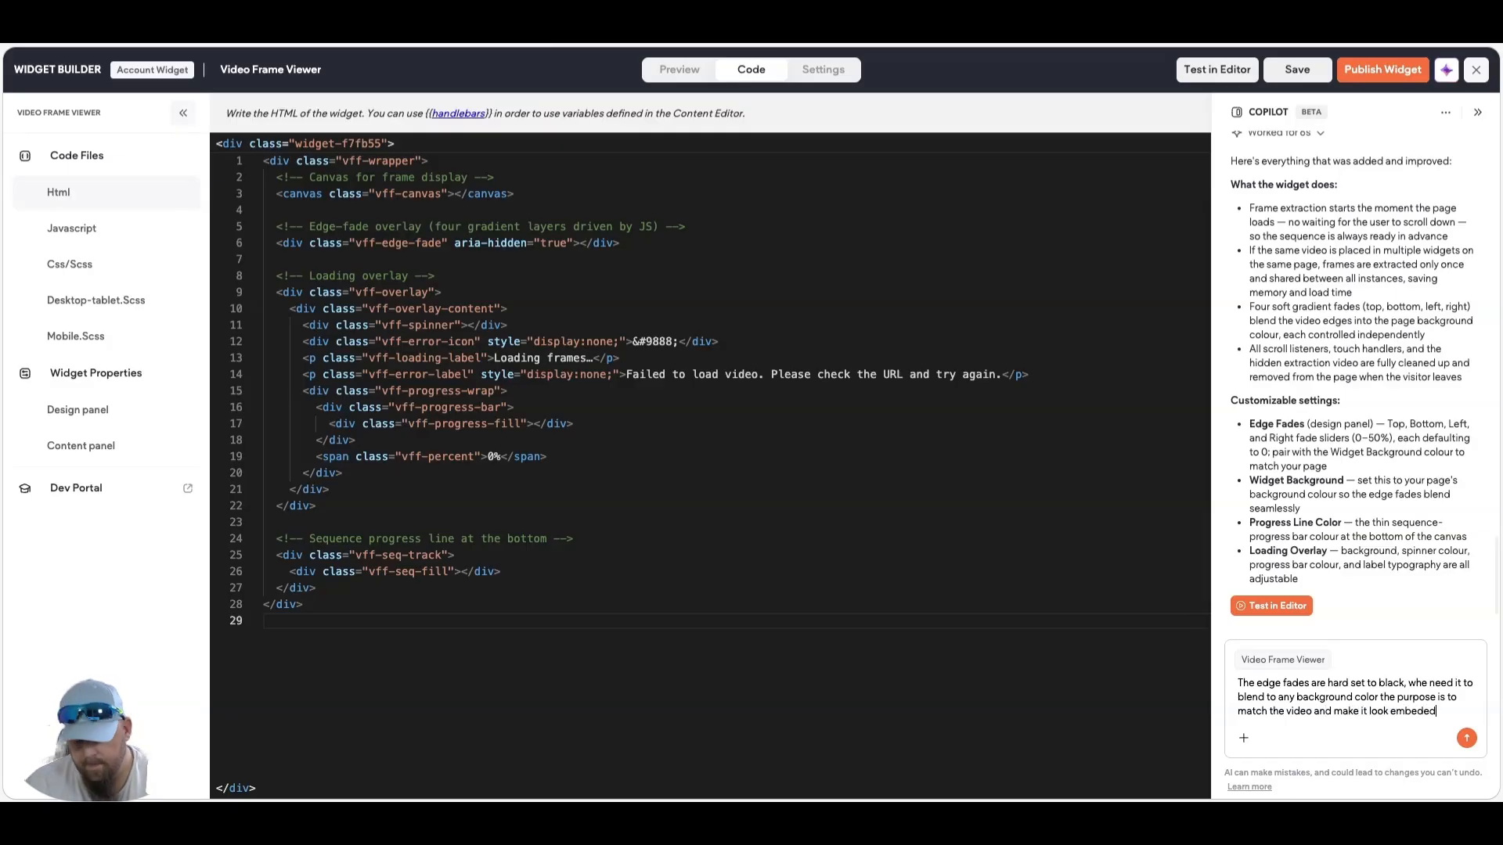
pyautogui.write(' without')
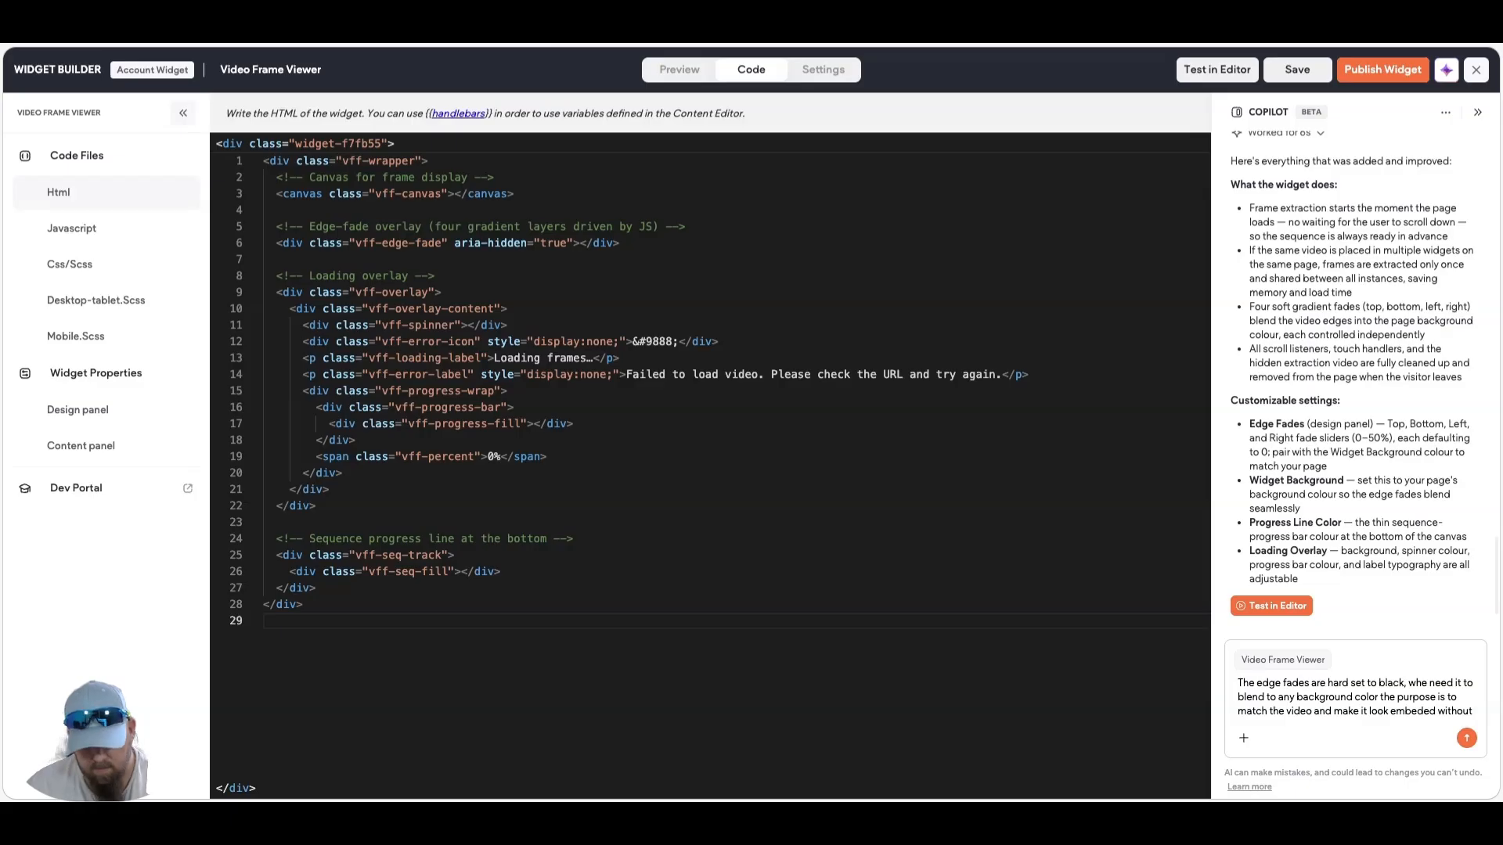
pyautogui.write(' the box')
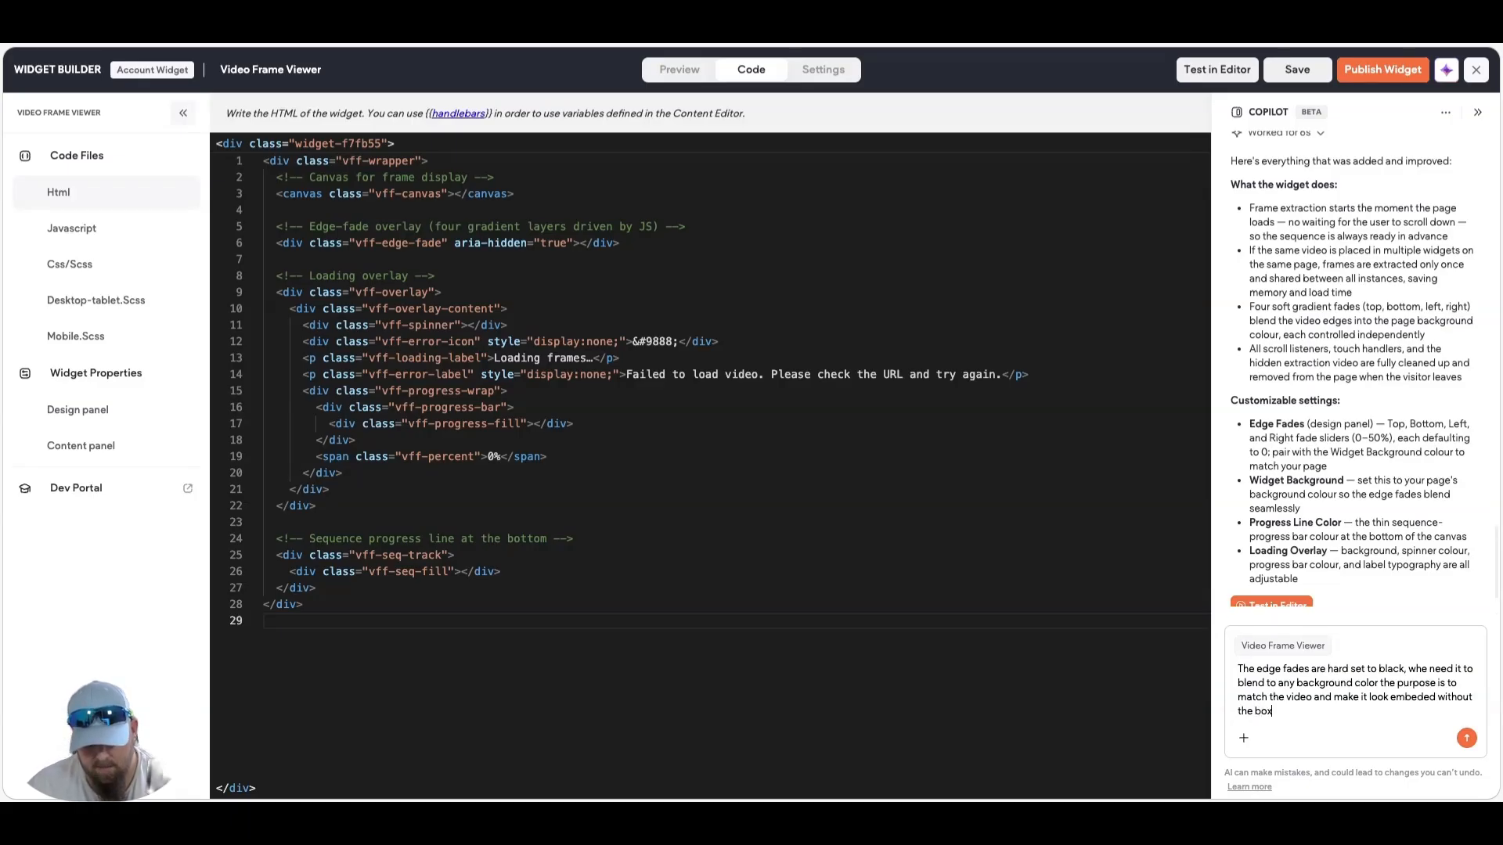
pyautogui.write('ed edges')
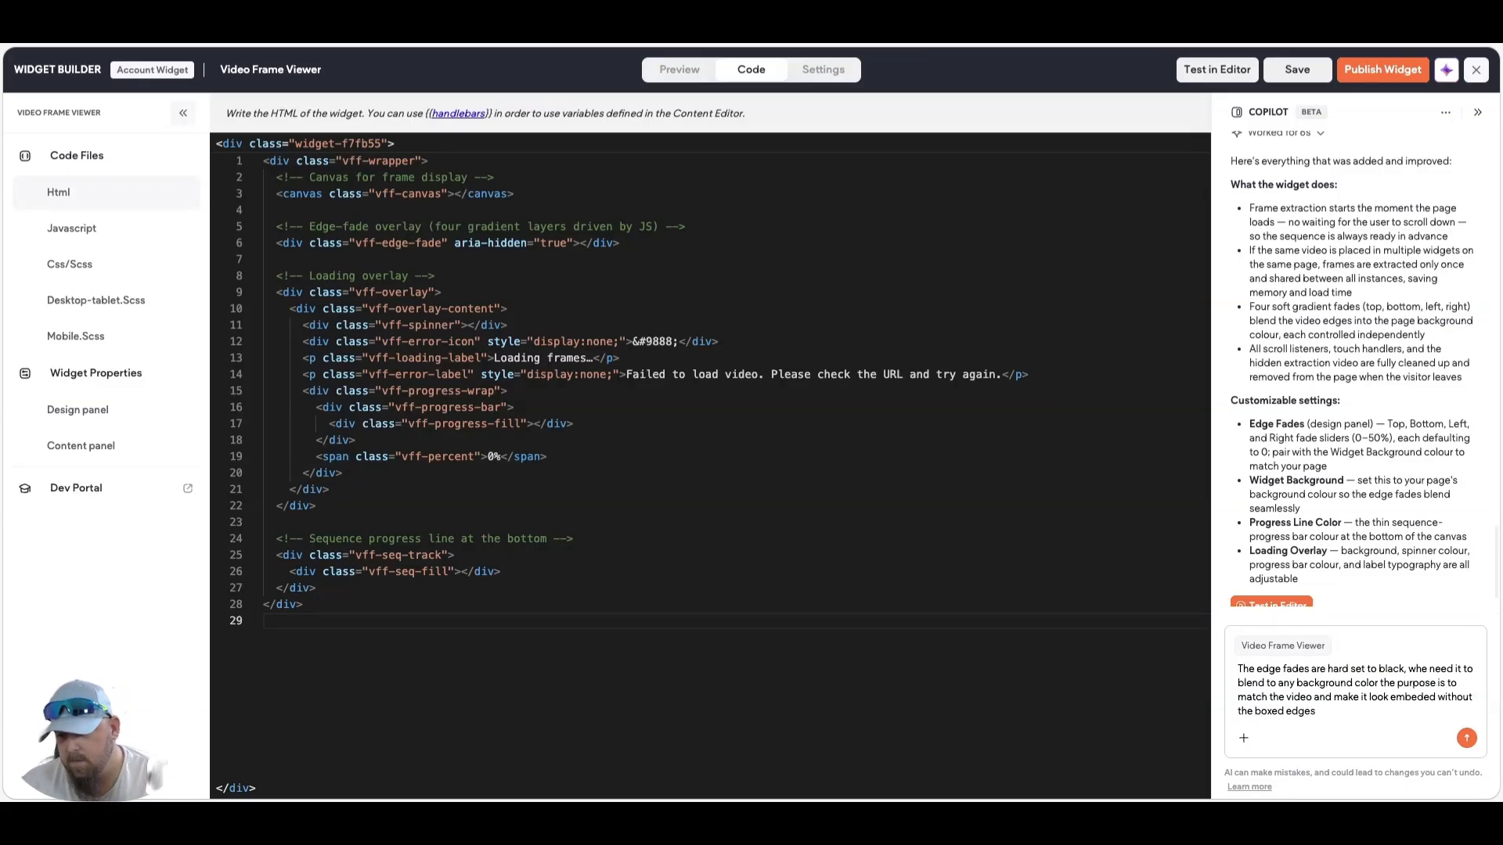
pyautogui.press('Return')
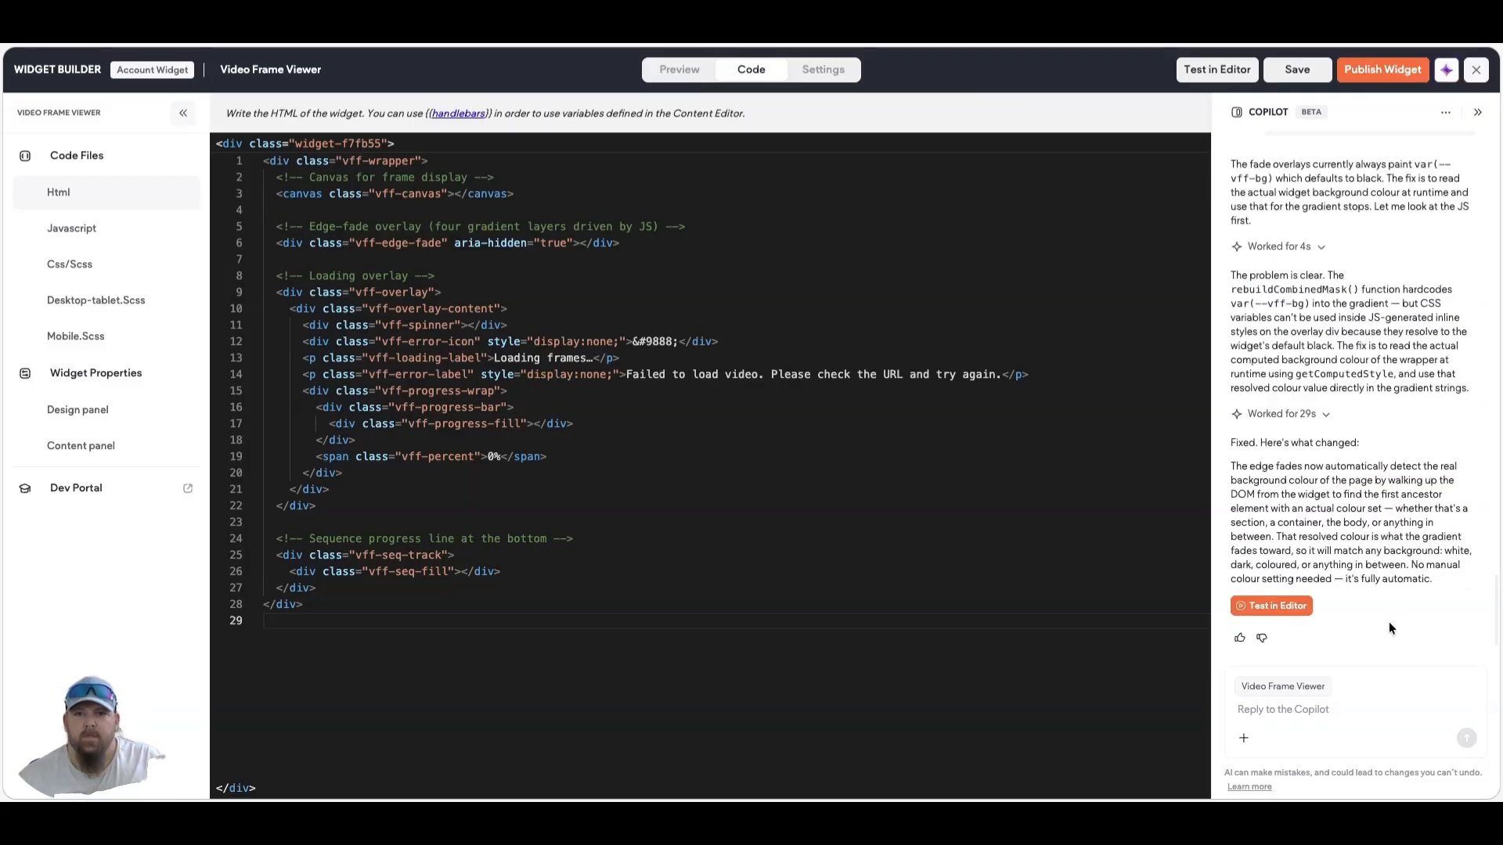
# - Test the updated widget in the editor and load the Growth Engine Room logo video into it from the video library
pyautogui.click(1284, 608)
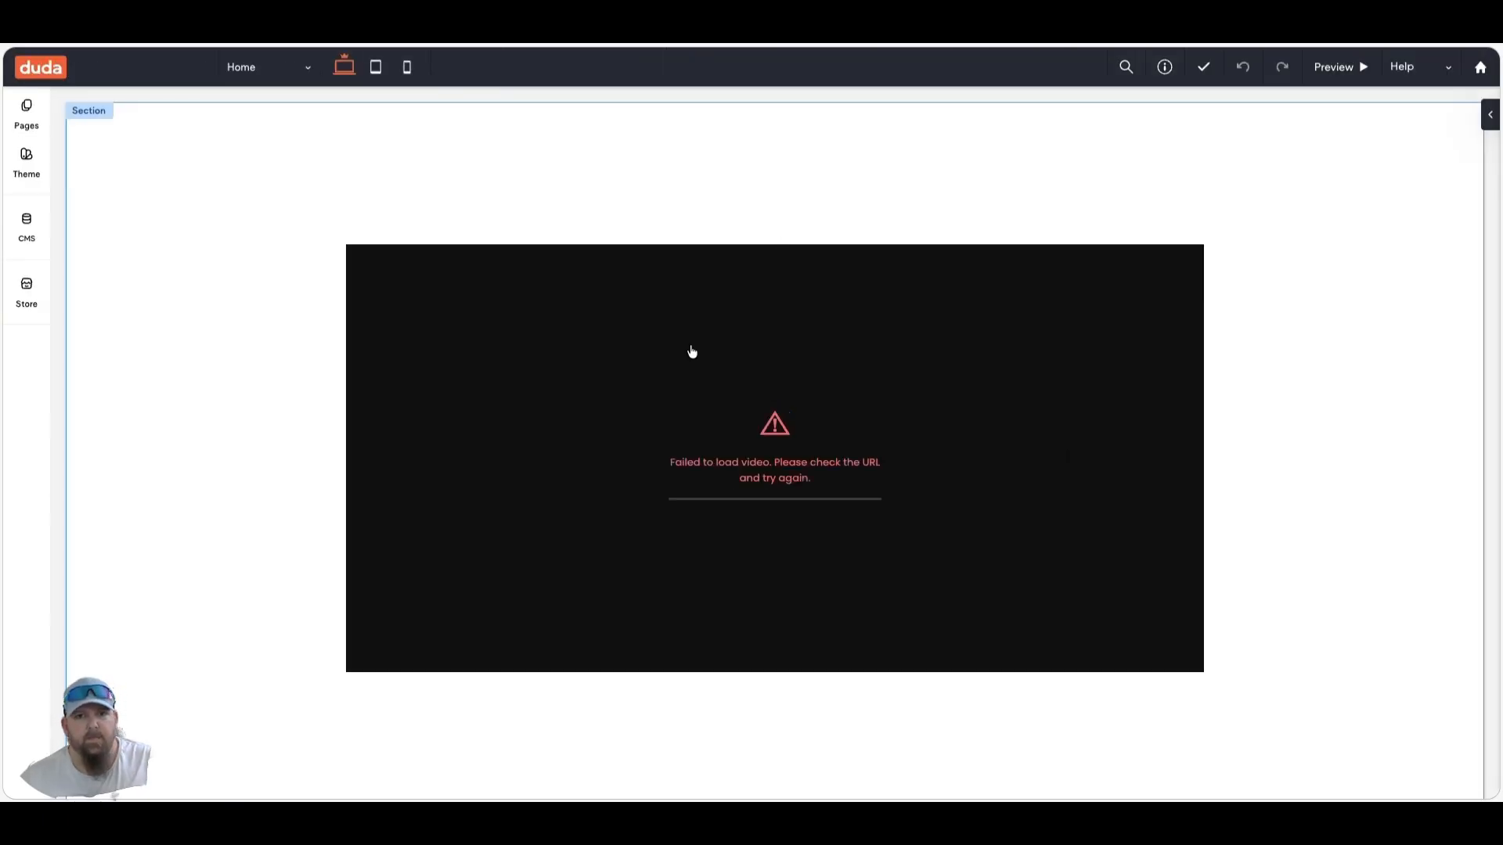
pyautogui.click(691, 352)
pyautogui.click(267, 215)
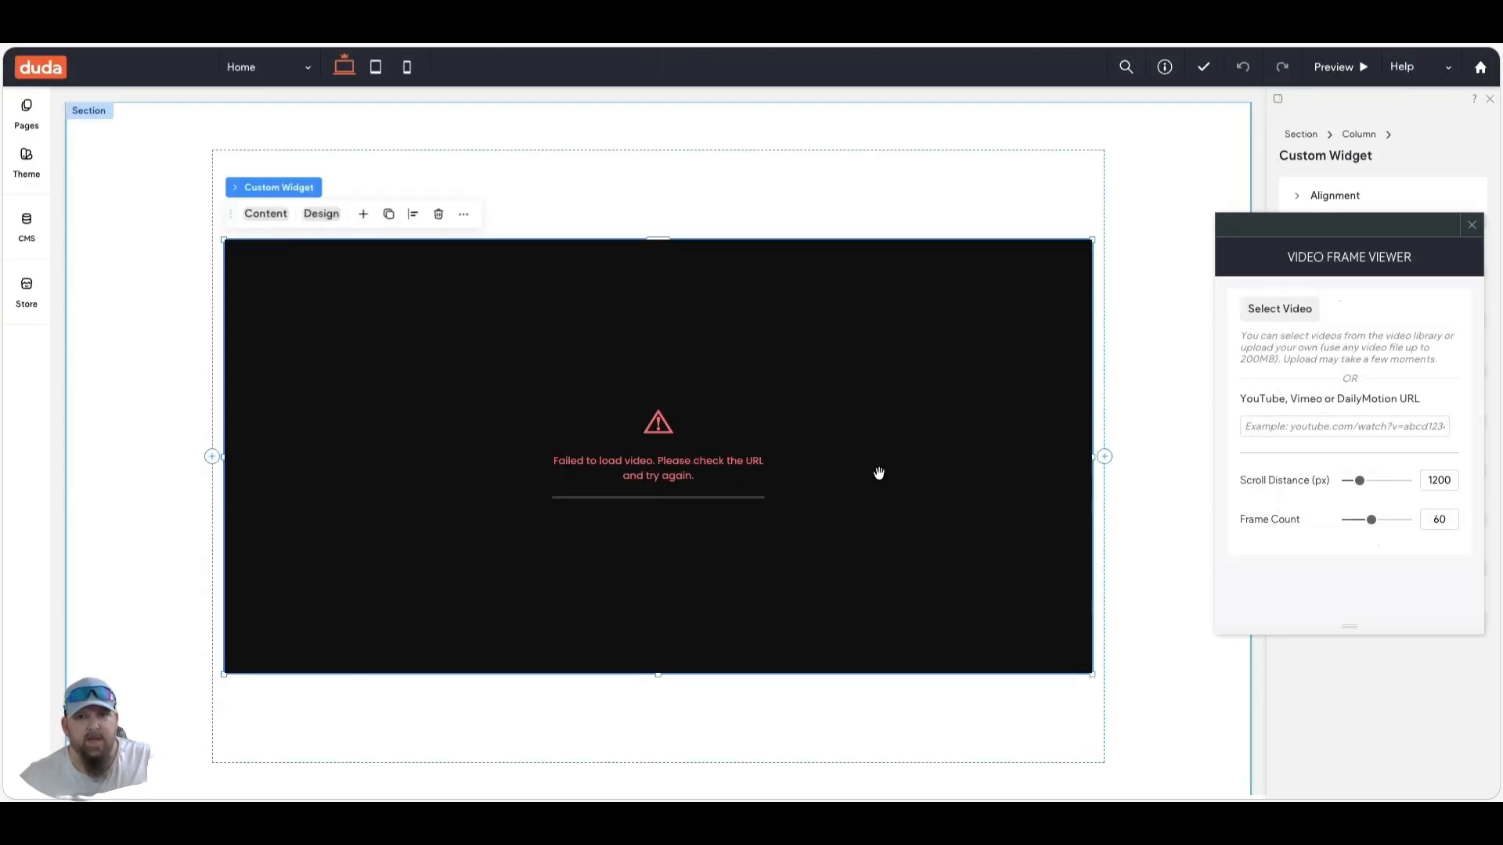
pyautogui.click(1284, 309)
pyautogui.click(1034, 494)
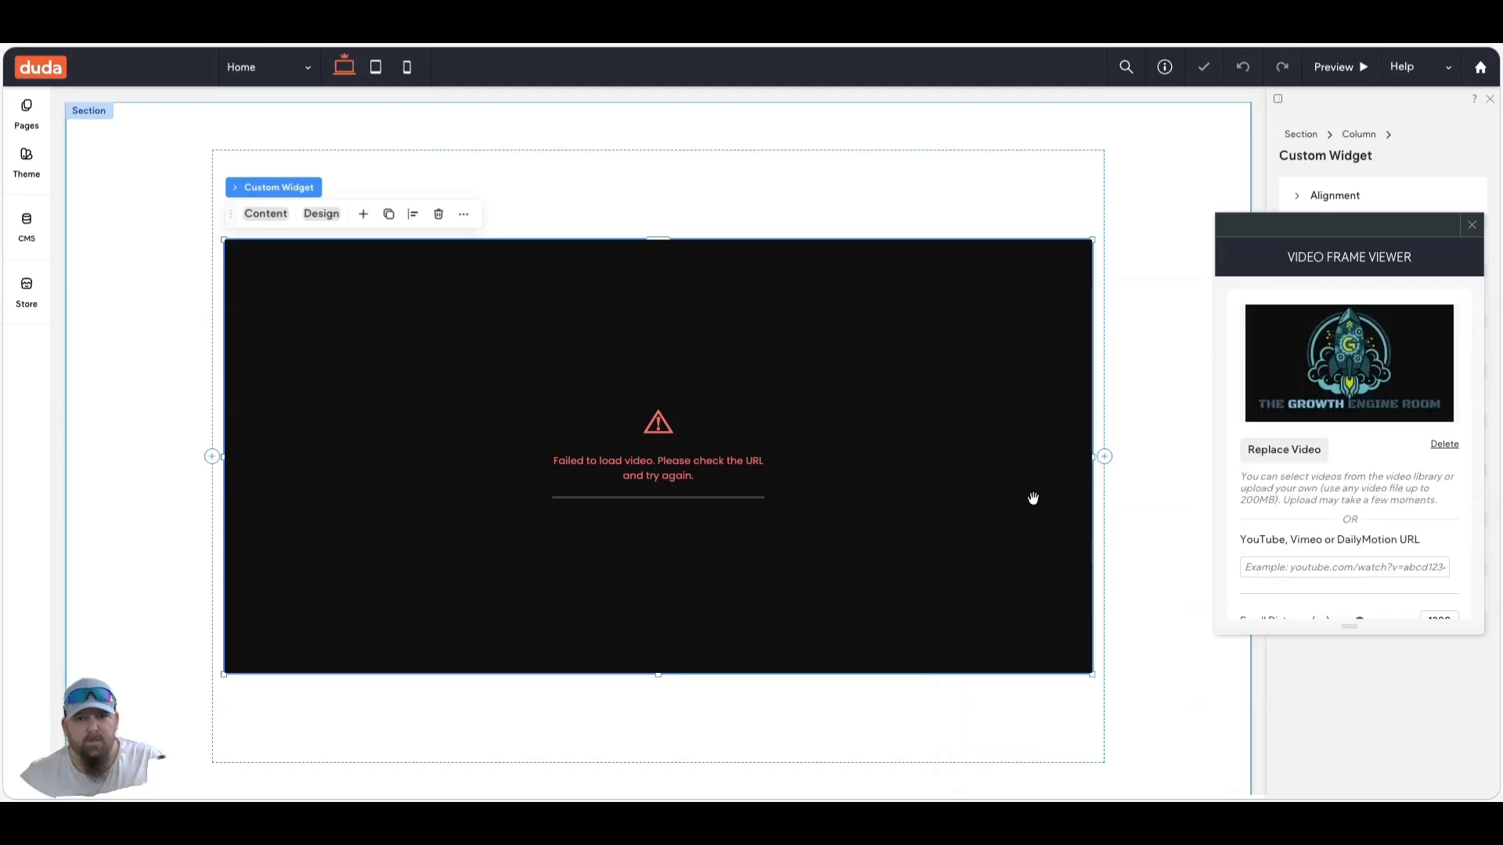
pyautogui.click(1470, 222)
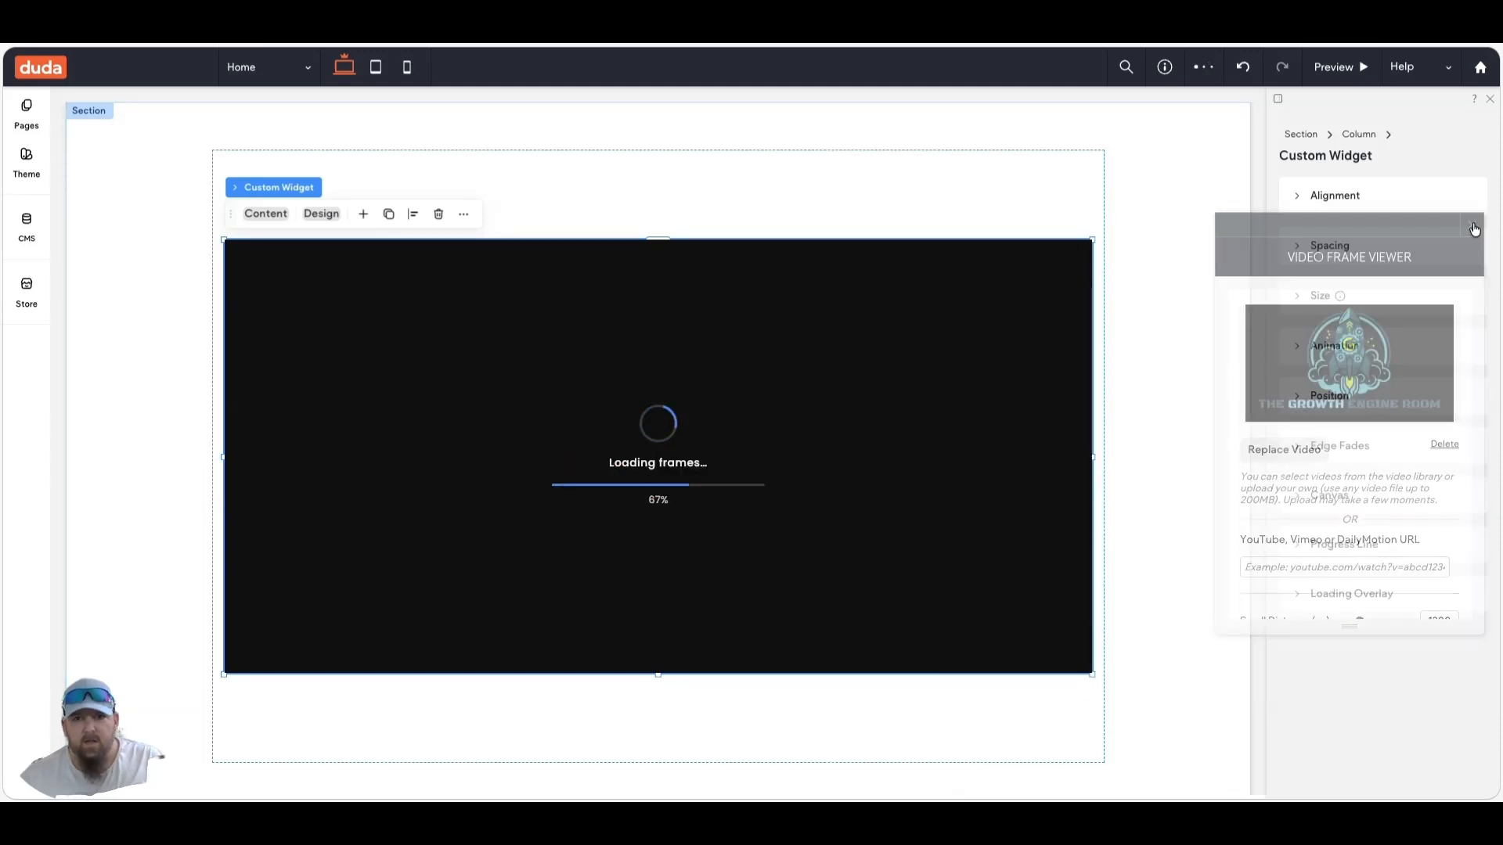
# - Set the widget's canvas background color to white and its edge fades to 17 for top, 14 for bottom, 16 for left and 17 for right
pyautogui.click(1462, 584)
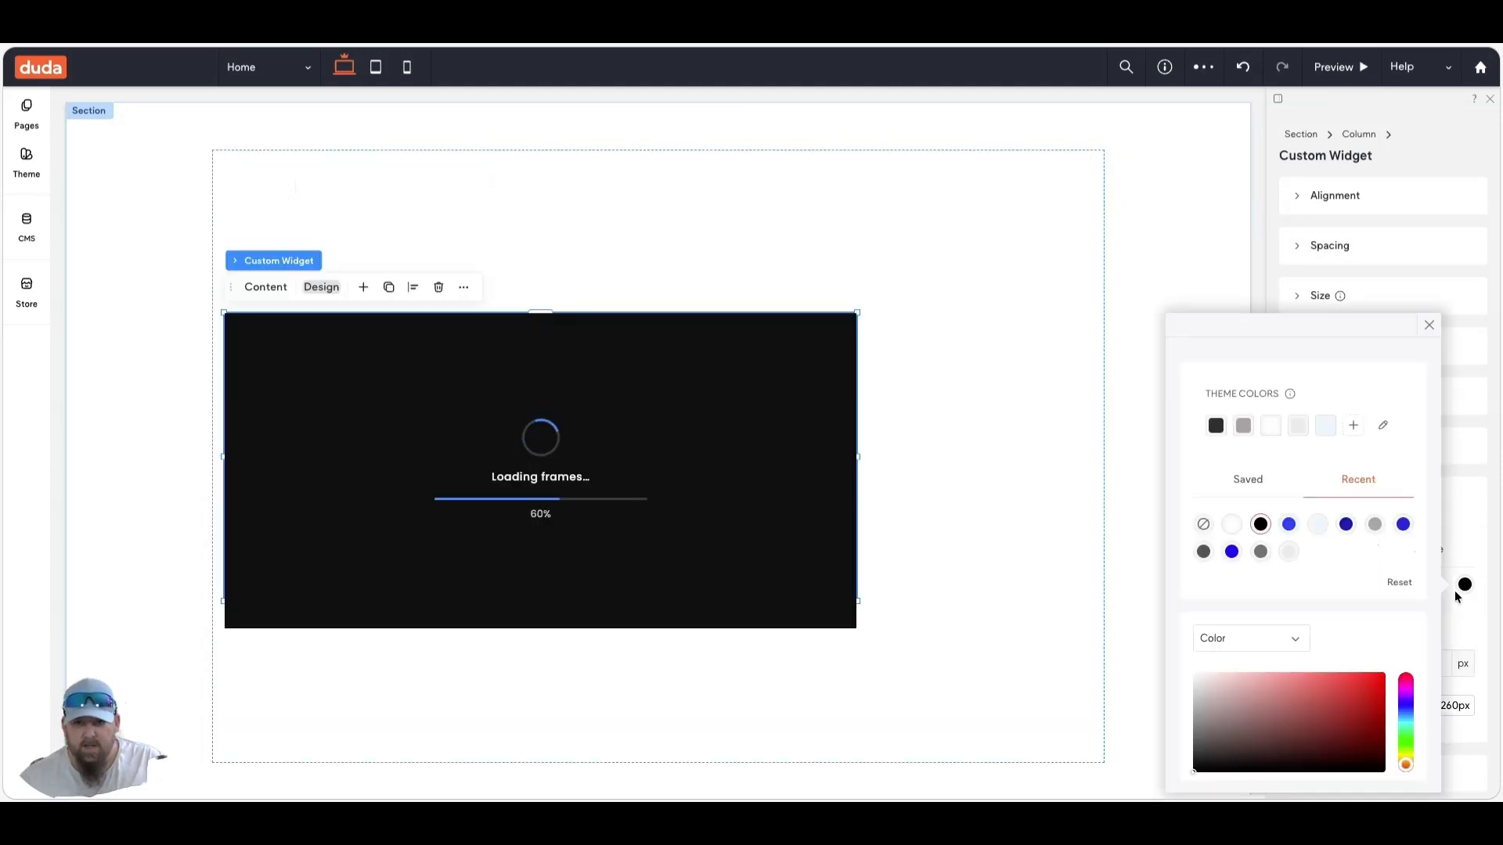
pyautogui.click(1430, 325)
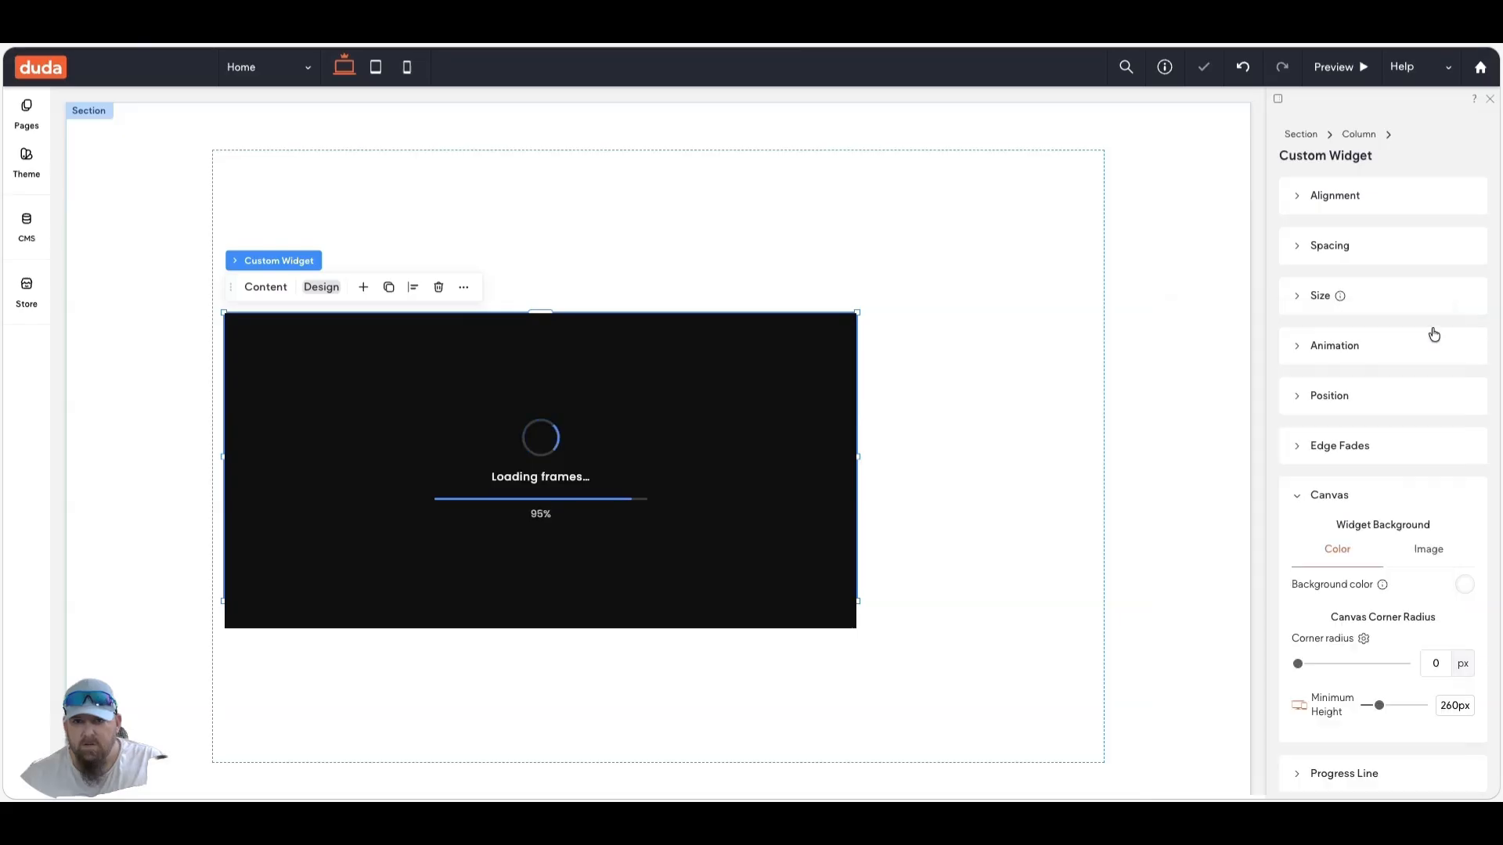
pyautogui.click(1322, 457)
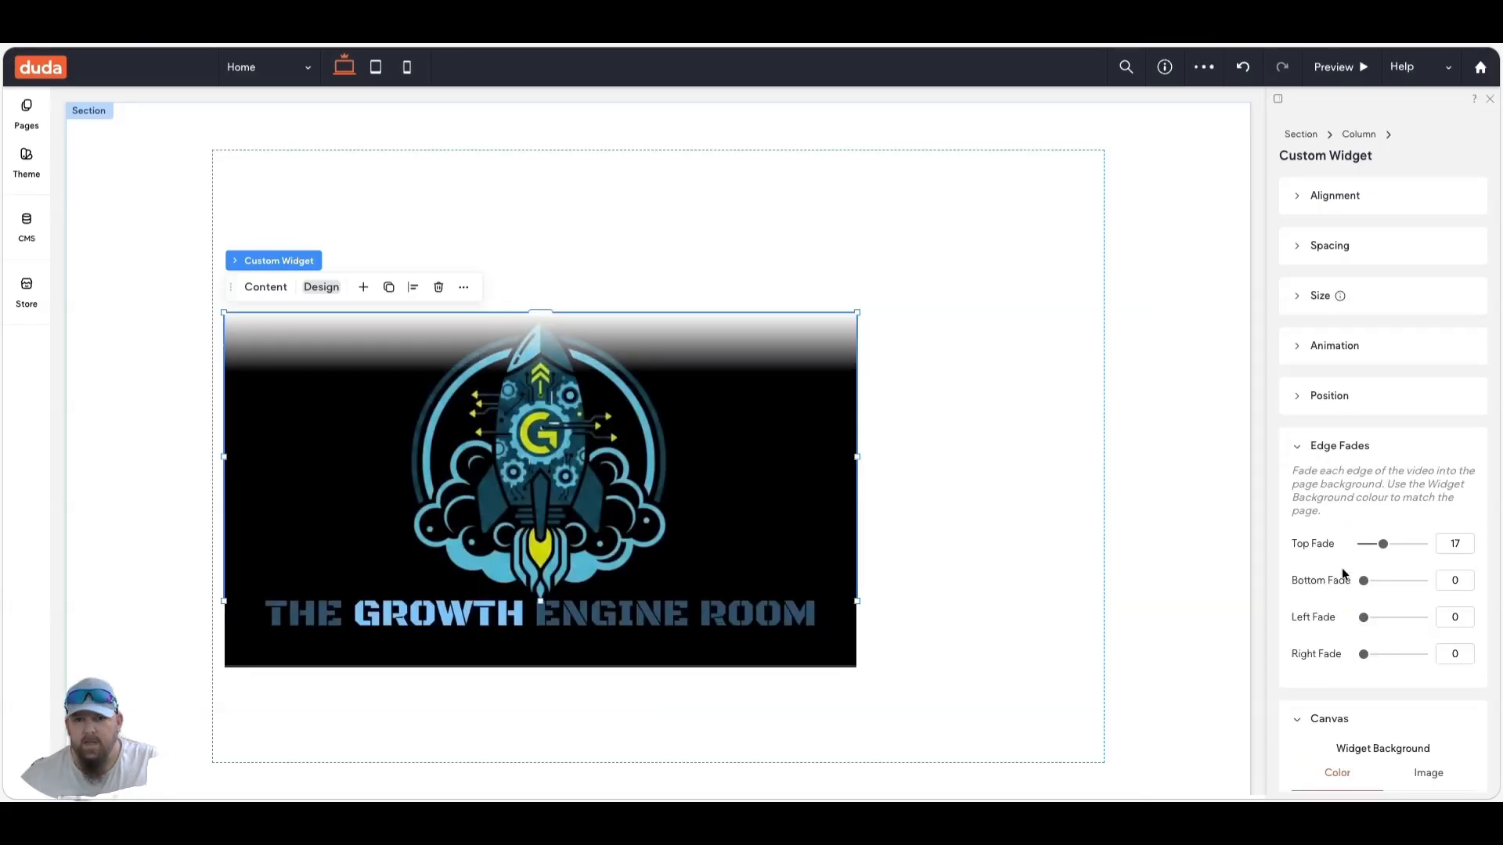
pyautogui.moveTo(1363, 580); pyautogui.dragTo(1383, 661)
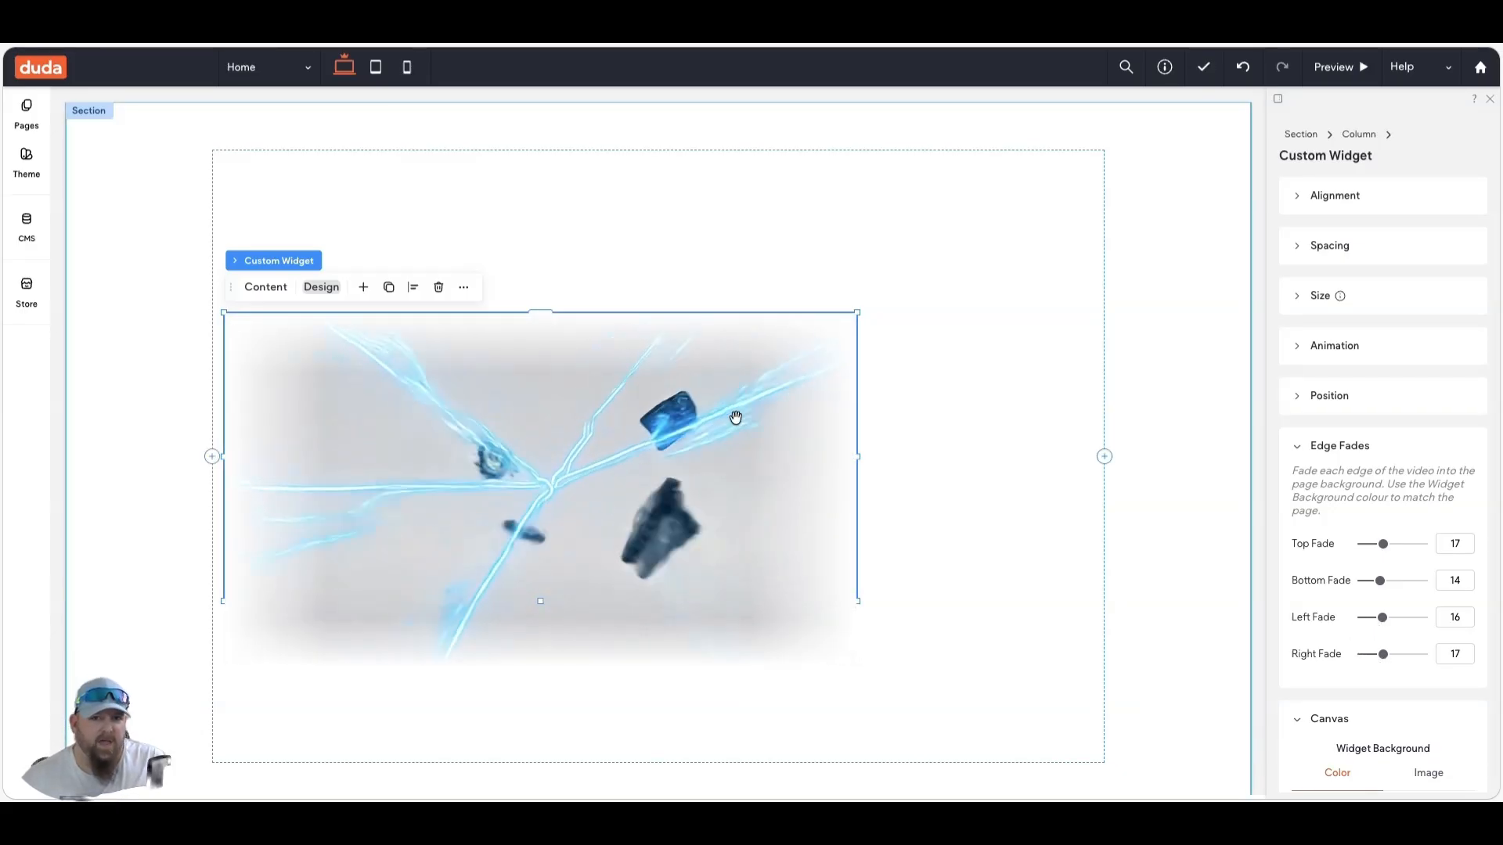
pyautogui.scroll(-1, 736, 417)
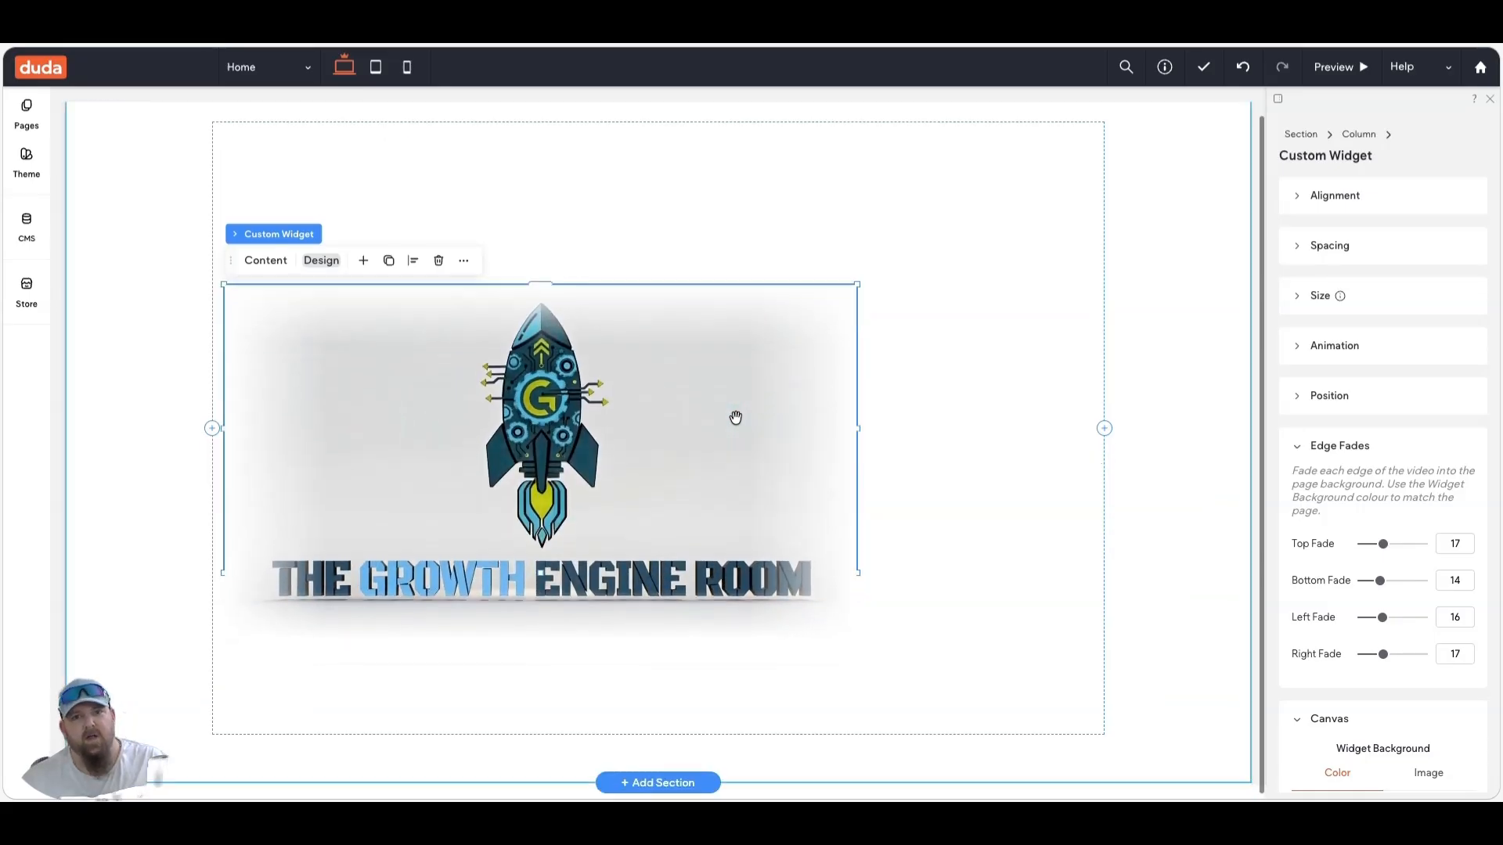